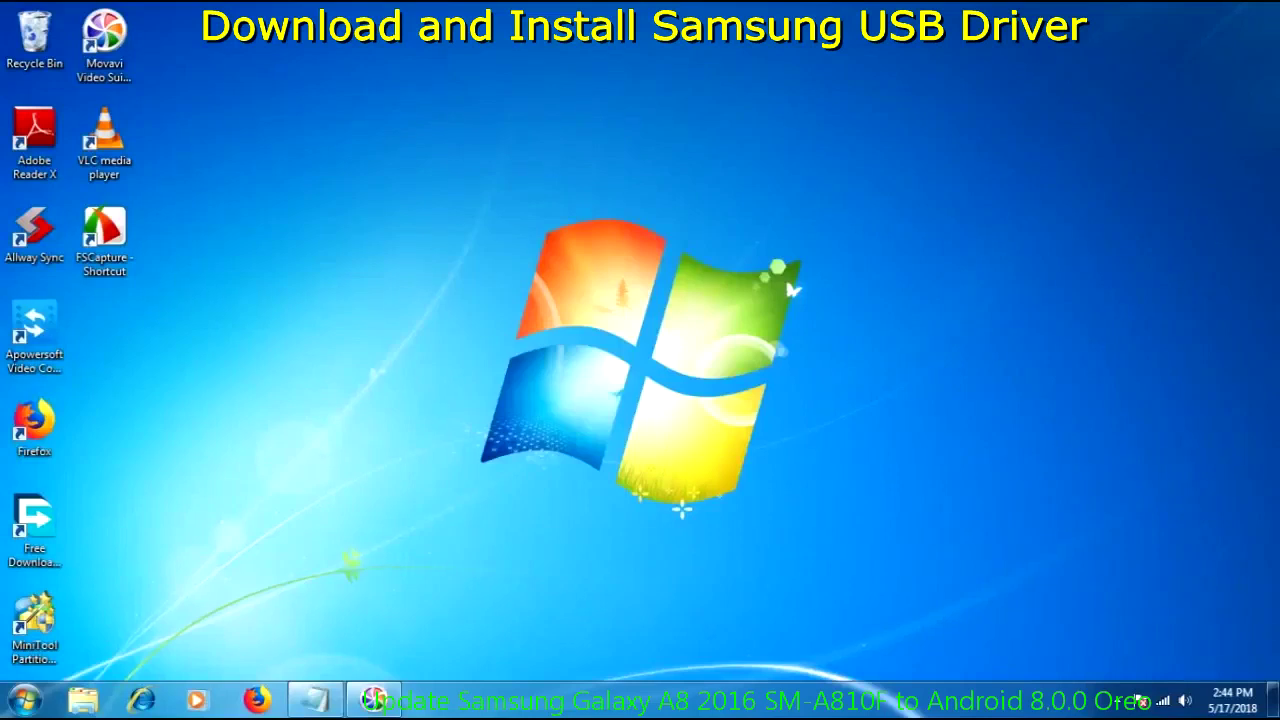
{"action": "left_click", "coordinate": [34, 427]}
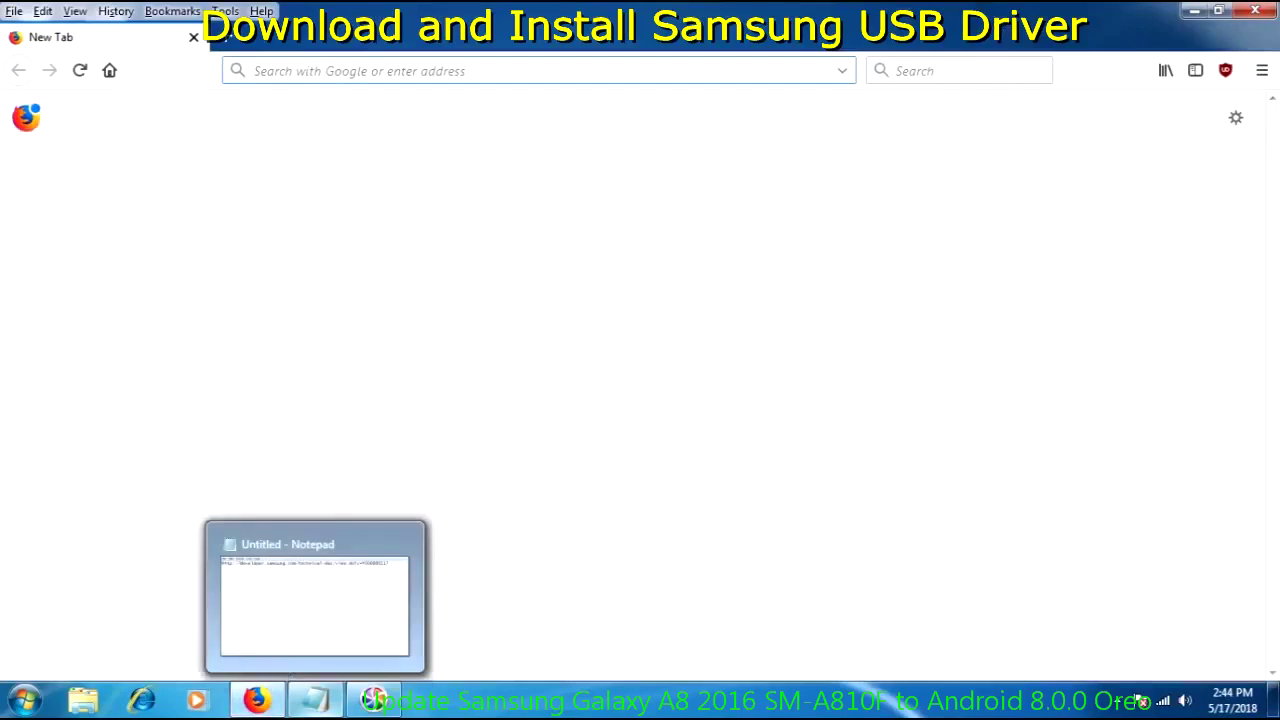
{"action": "left_click", "coordinate": [316, 700]}
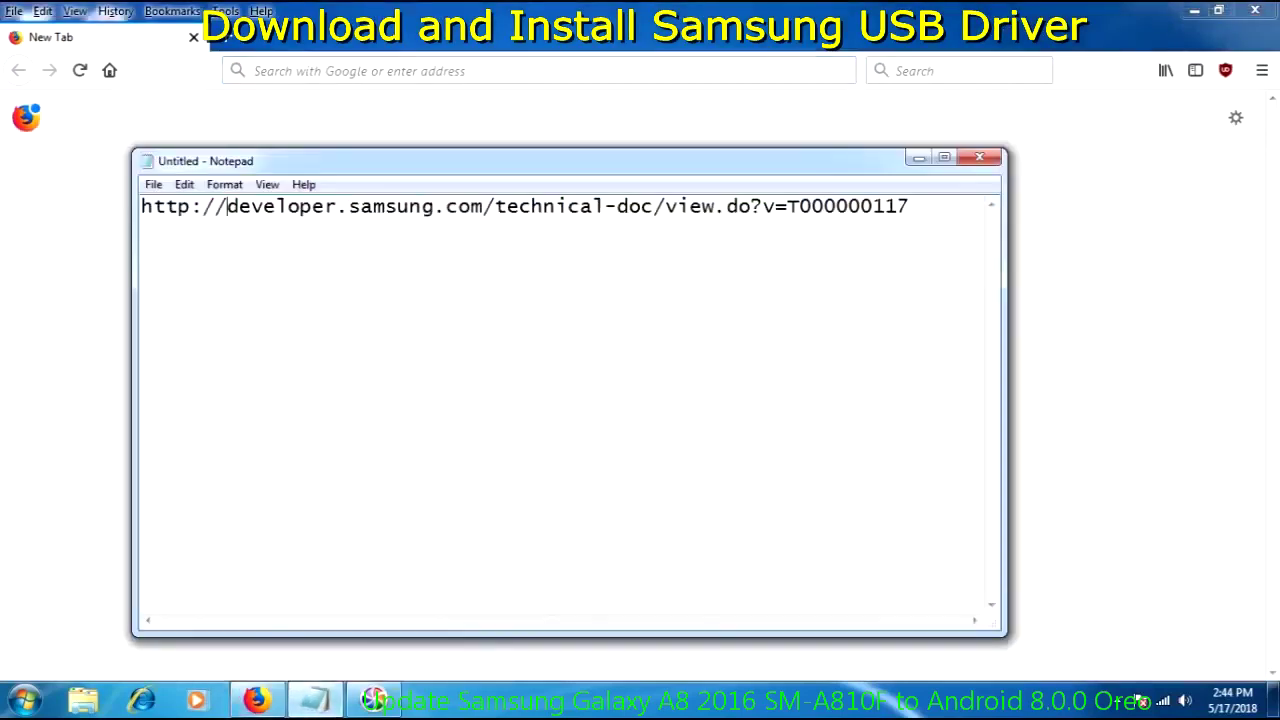
{"action": "left_click_drag", "start_coordinate": [141, 206], "coordinate": [909, 206]}
{"action": "right_click", "coordinate": [740, 206]}
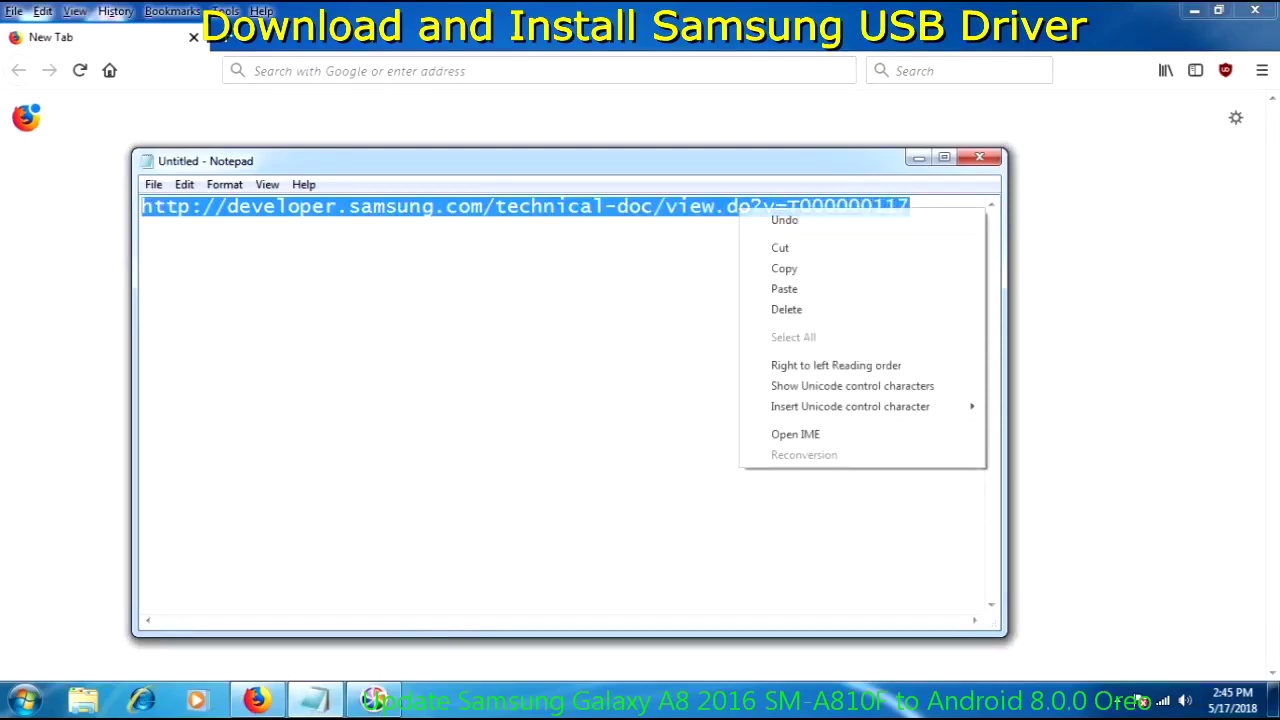
{"action": "left_click", "coordinate": [780, 268]}
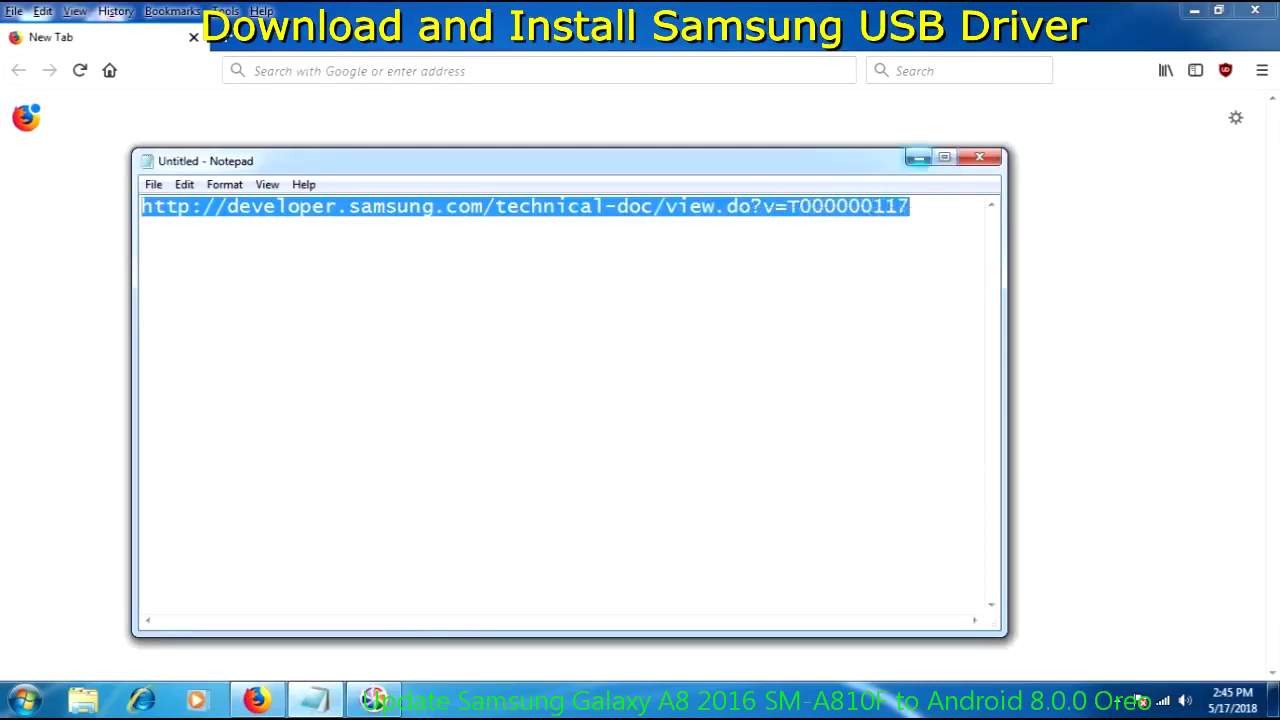
Minimize Notepad and load the copied Samsung developer address in Firefox
{"action": "left_click", "coordinate": [918, 157]}
{"action": "right_click", "coordinate": [309, 71]}
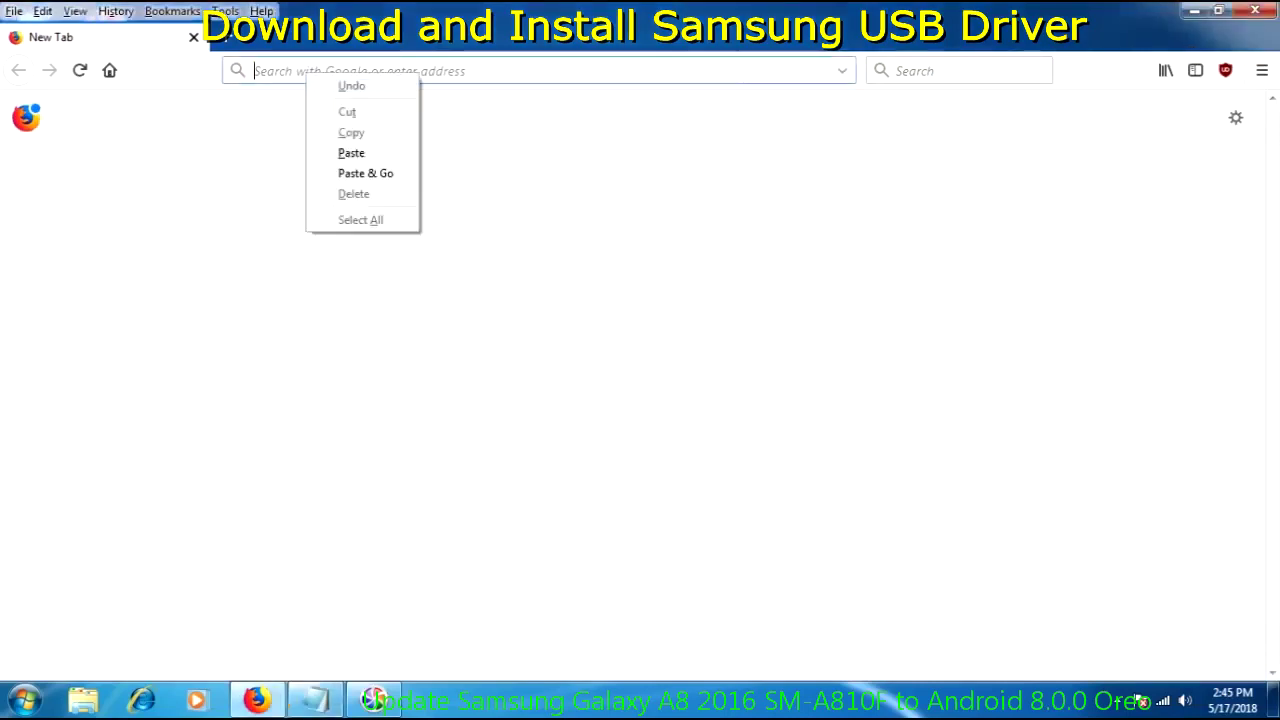
{"action": "left_click", "coordinate": [360, 151]}
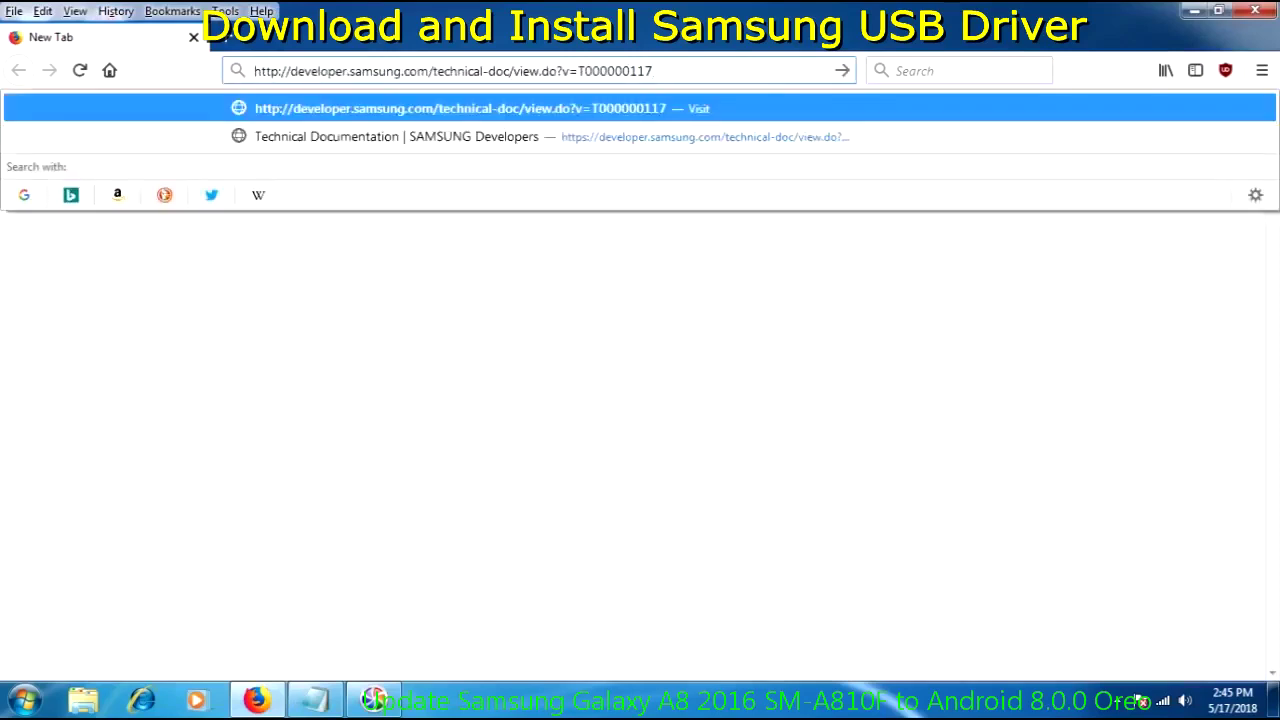
{"action": "key", "text": "Return"}
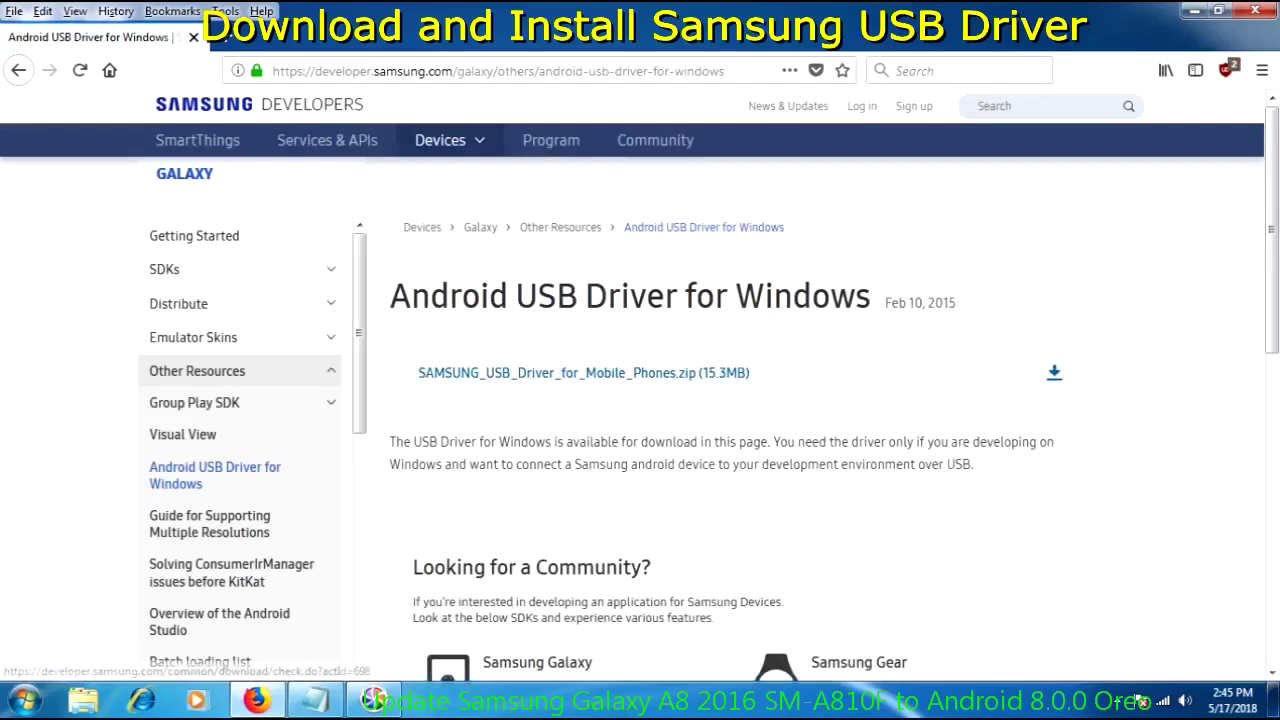
Download SAMSUNG_USB_Driver_for_Mobile_Phones.zip from the Android USB Driver for Windows page, choosing to save the file
{"action": "left_click", "coordinate": [583, 372]}
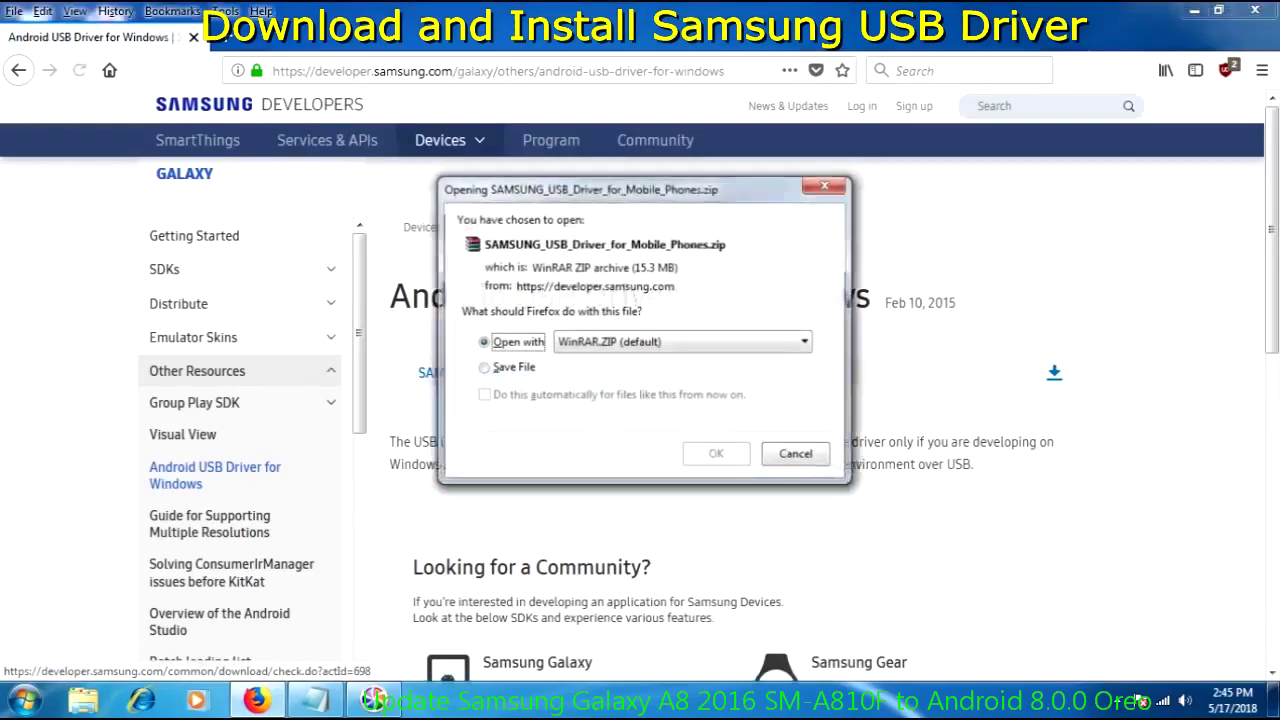
{"action": "left_click", "coordinate": [483, 367]}
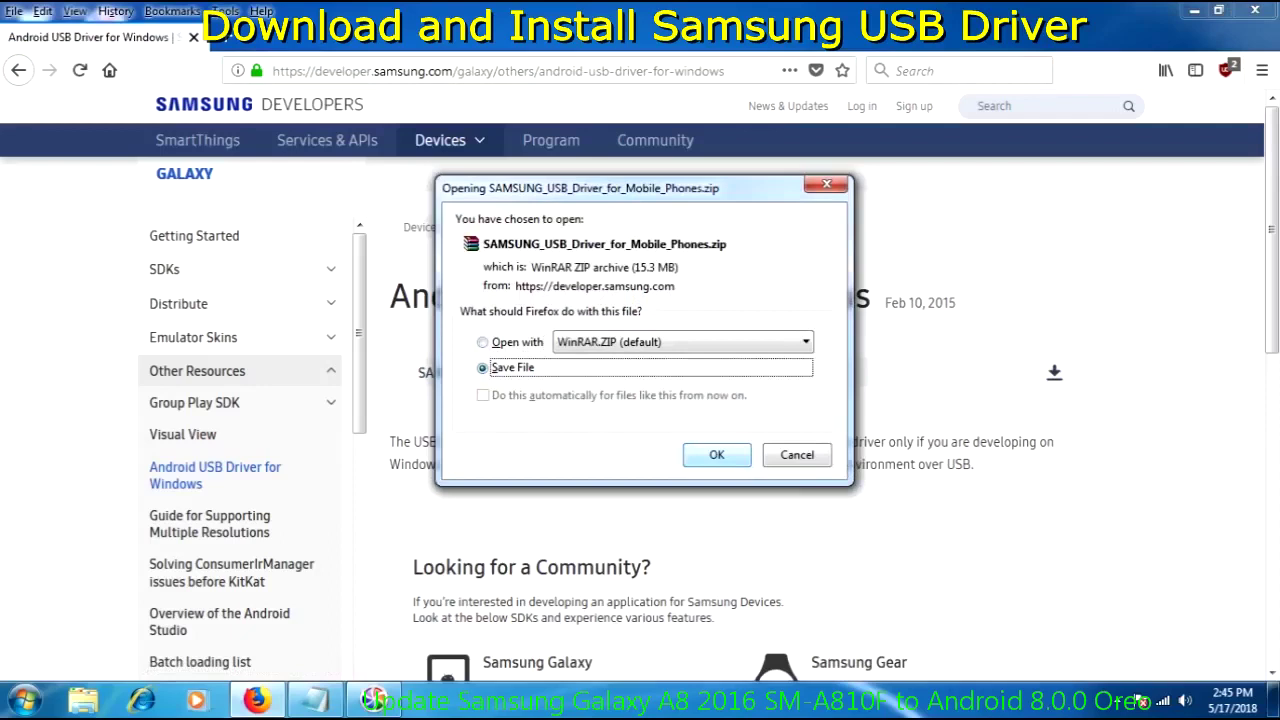
{"action": "left_click", "coordinate": [716, 455]}
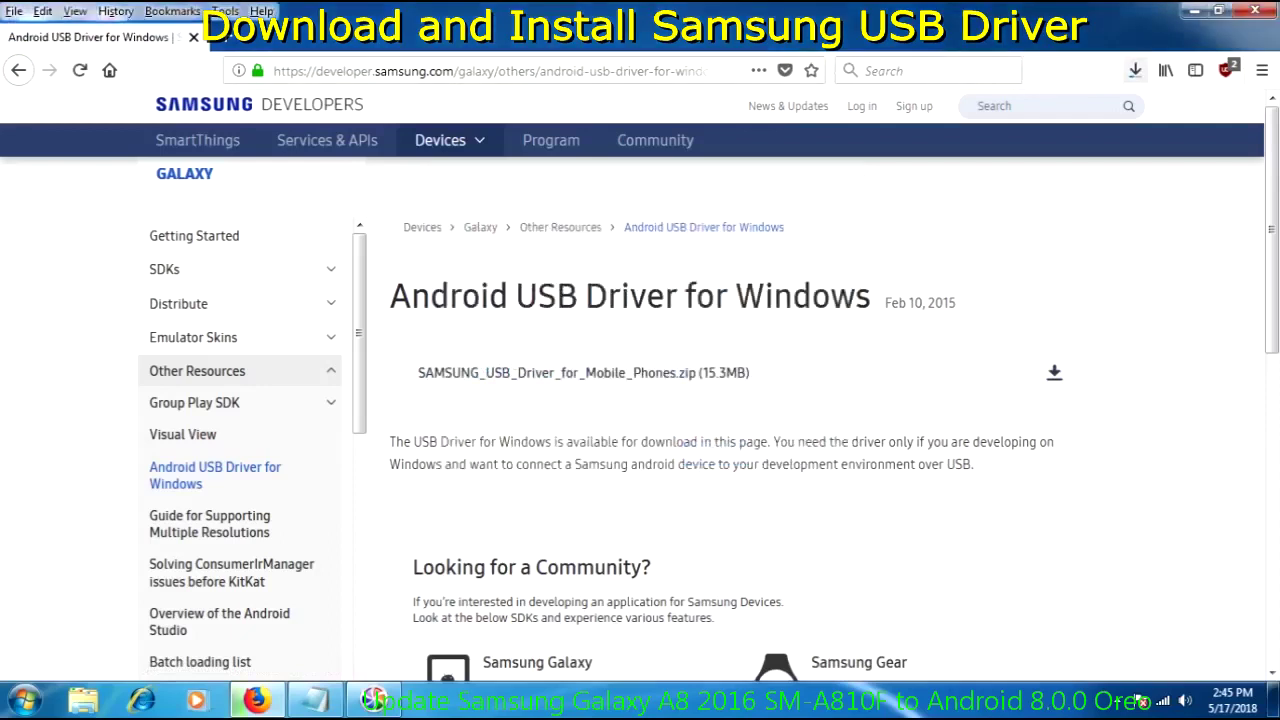
Open the downloaded SAMSUNG_USB_Driver_for_Mobile_Phones.zip in WinRAR and close the pop-up dialog over the archive
{"action": "left_click", "coordinate": [1135, 70]}
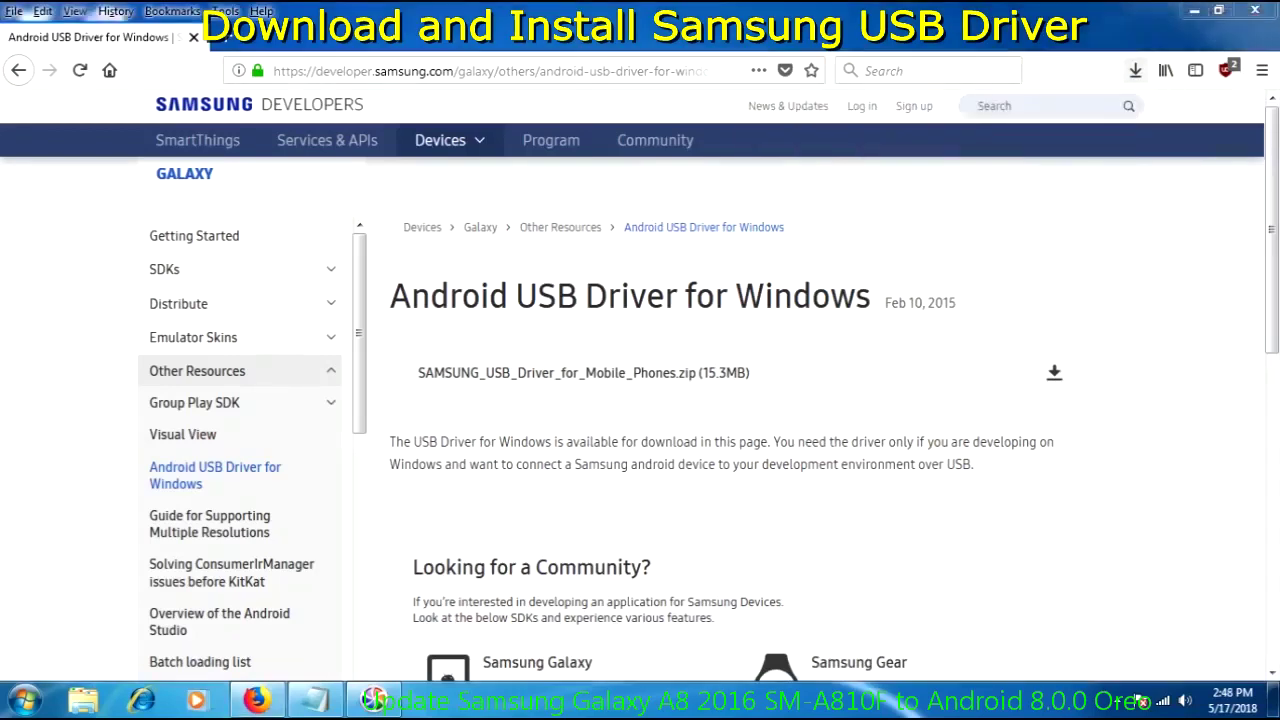
{"action": "left_click", "coordinate": [1135, 71]}
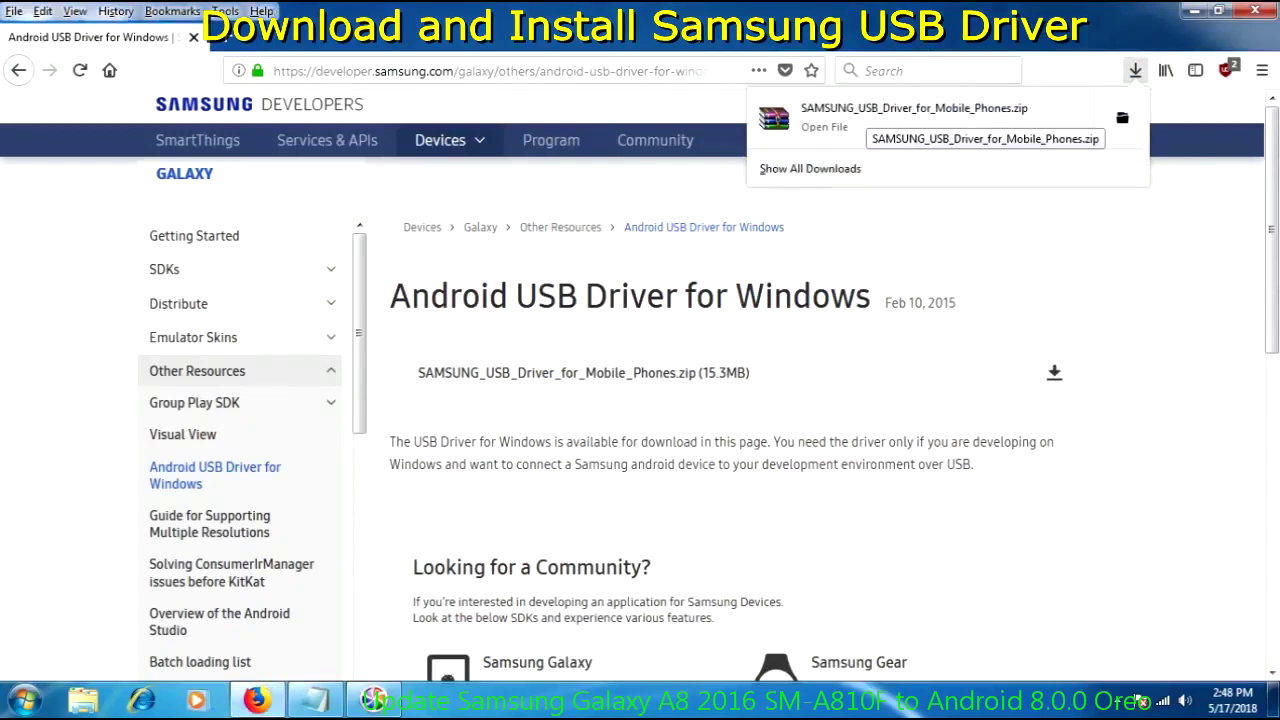
{"action": "left_click", "coordinate": [913, 117]}
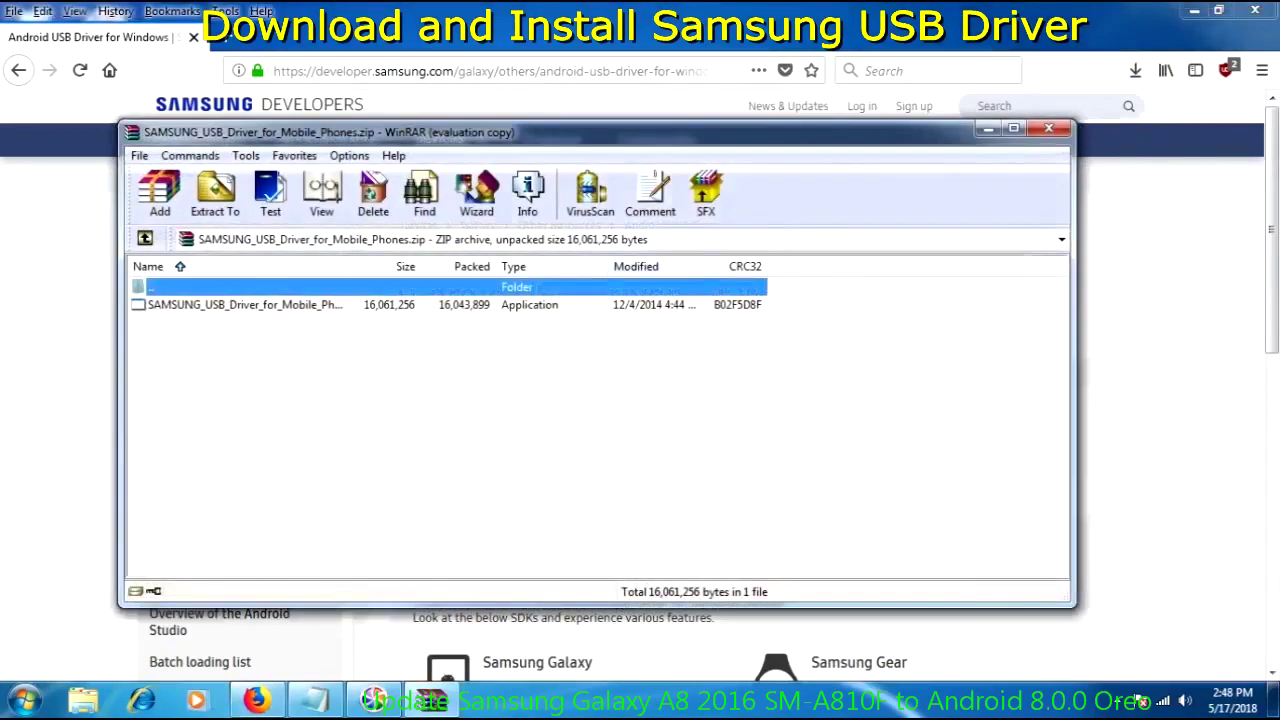
{"action": "left_click", "coordinate": [696, 373]}
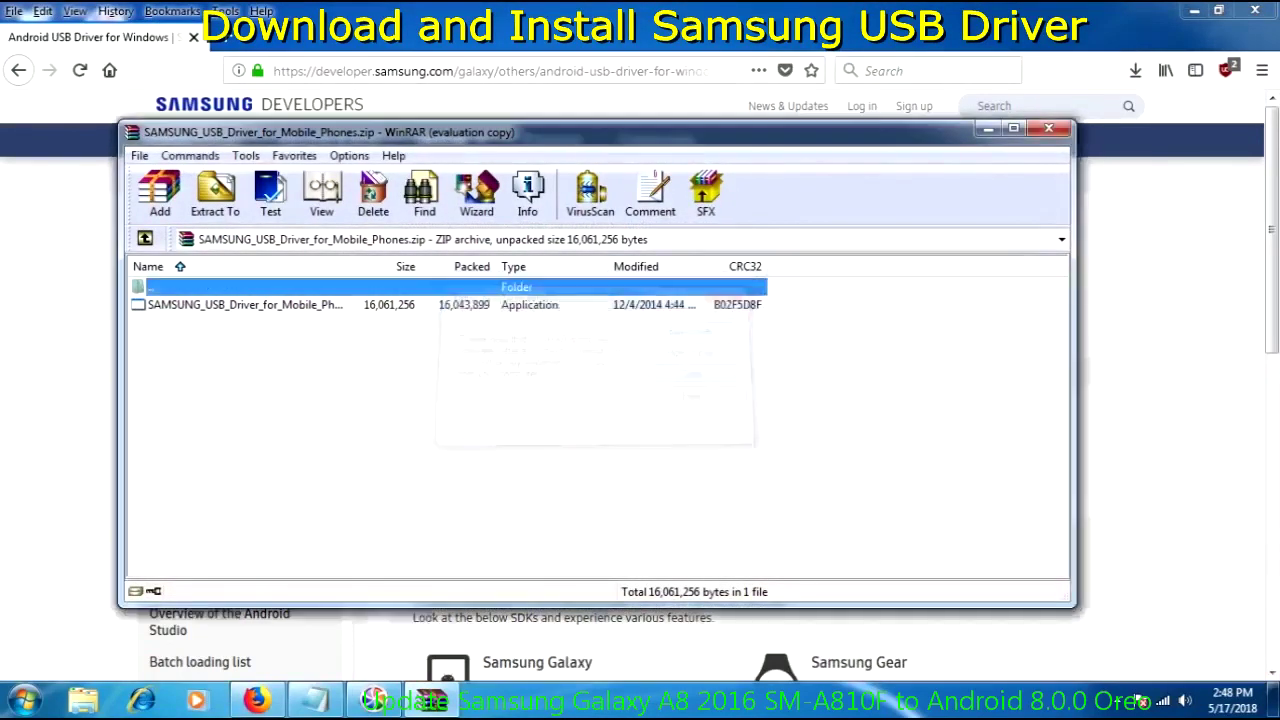
{"action": "left_click", "coordinate": [696, 373]}
Extract the Samsung USB driver application from the archive to the Backup (G:) drive and close WinRAR
{"action": "left_click", "coordinate": [245, 304]}
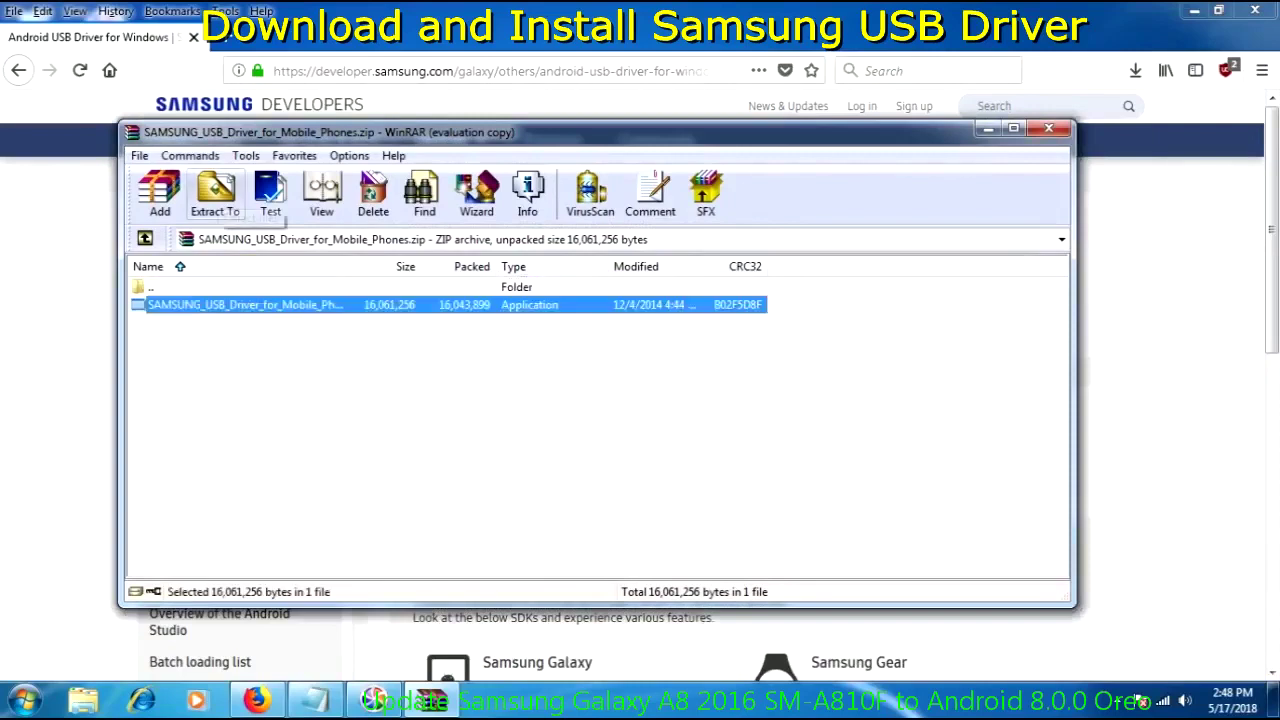
{"action": "left_click", "coordinate": [215, 192]}
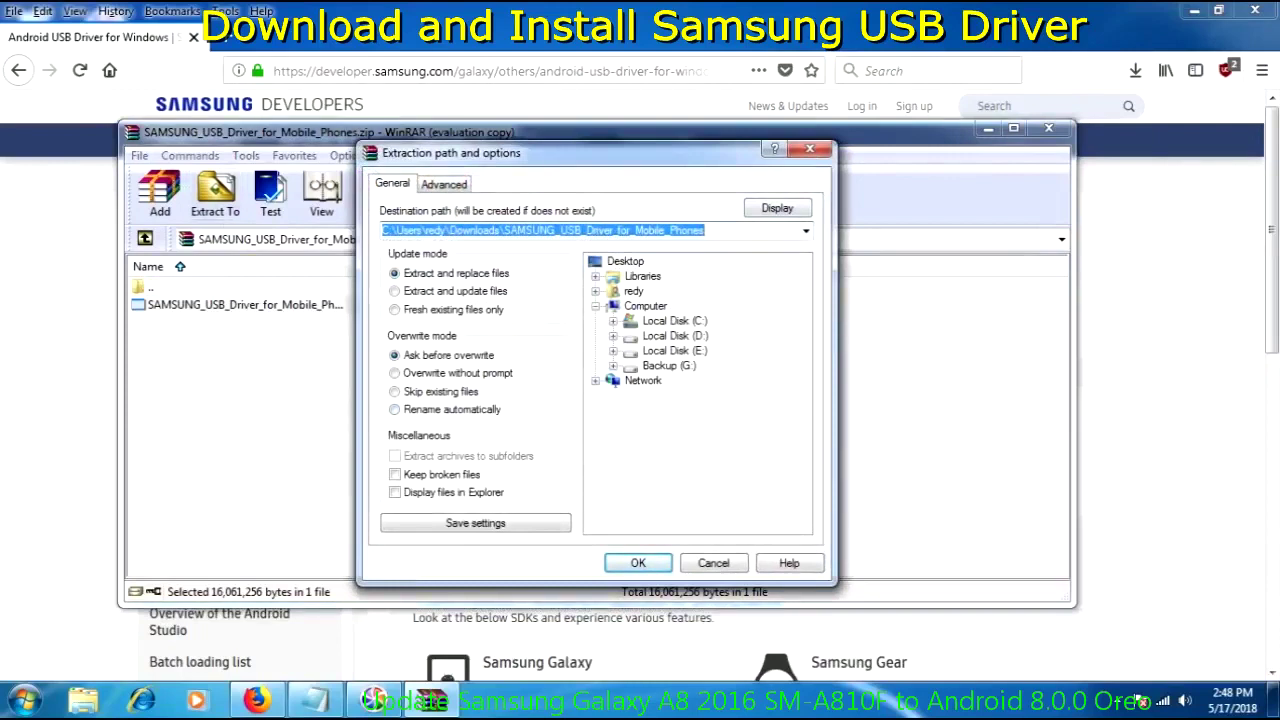
{"action": "left_click", "coordinate": [674, 350]}
{"action": "key", "text": "Left"}
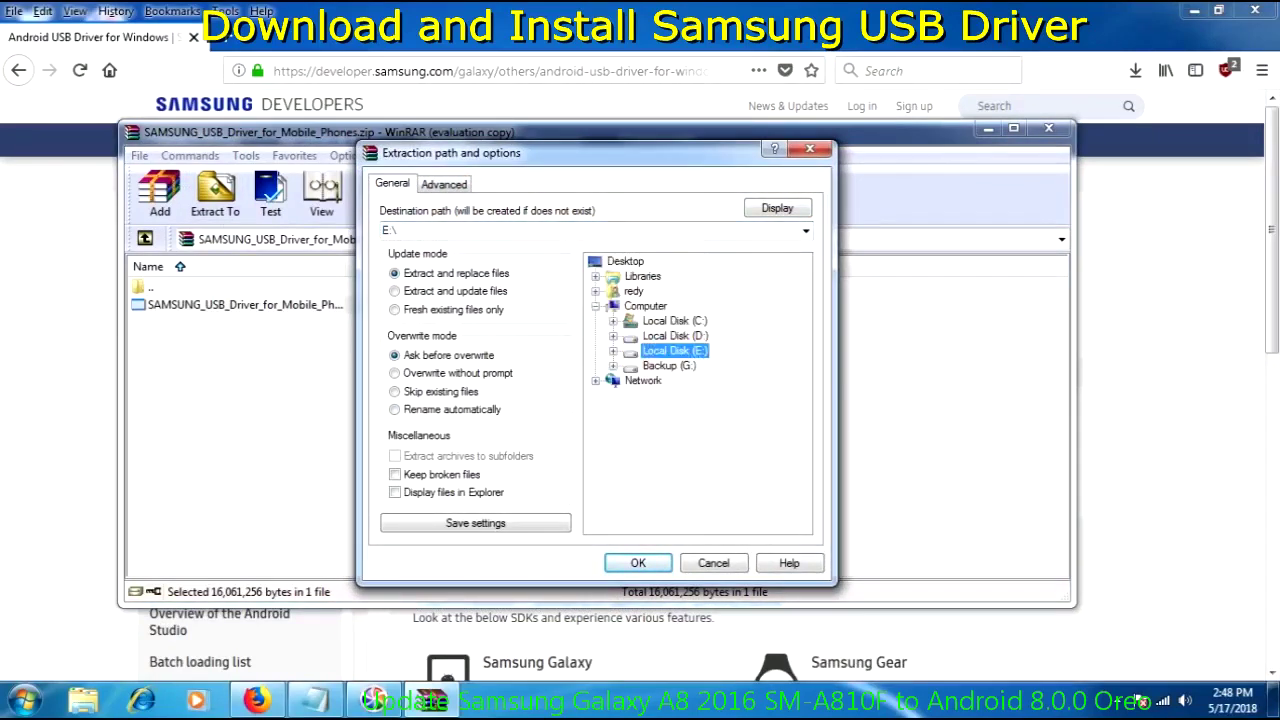
{"action": "key", "text": "Down"}
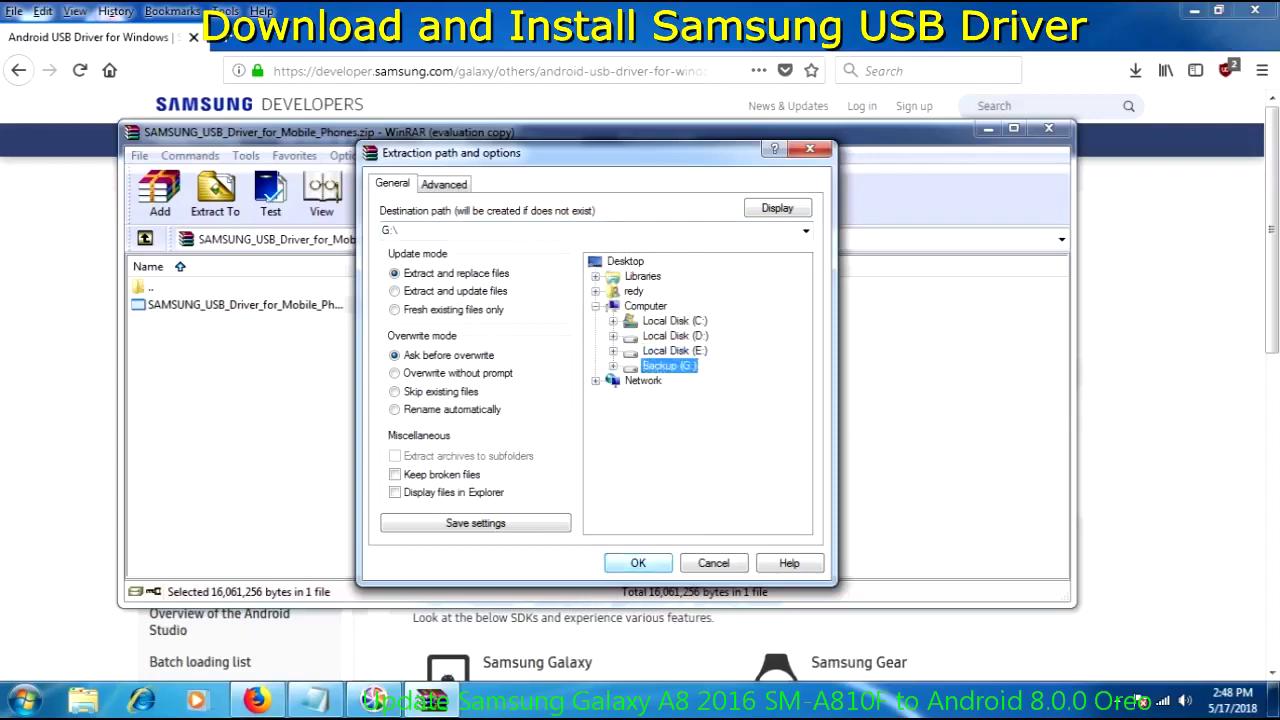
{"action": "key", "text": "Return"}
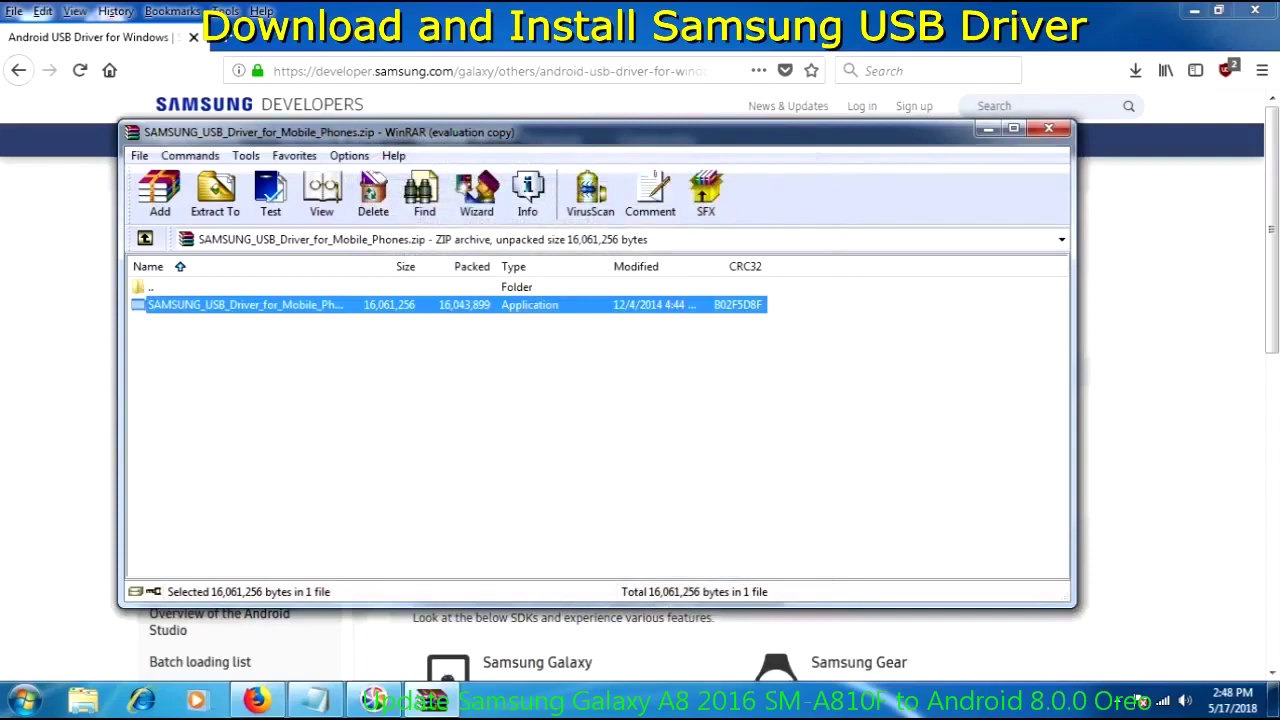
{"action": "left_click", "coordinate": [1048, 128]}
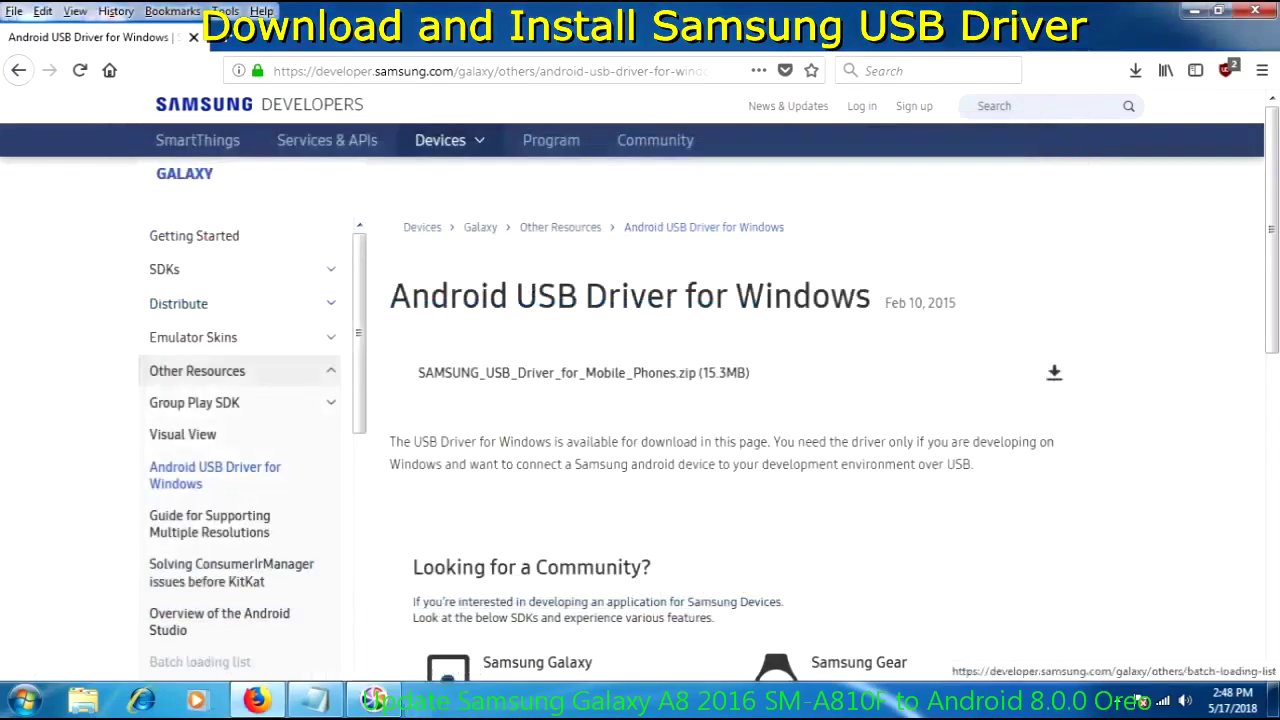
Browse to the Backup (G:) drive in Windows Explorer and run the SAMSUNG_USB_Driver_for_Mobile_Phones installer
{"action": "left_click", "coordinate": [83, 700]}
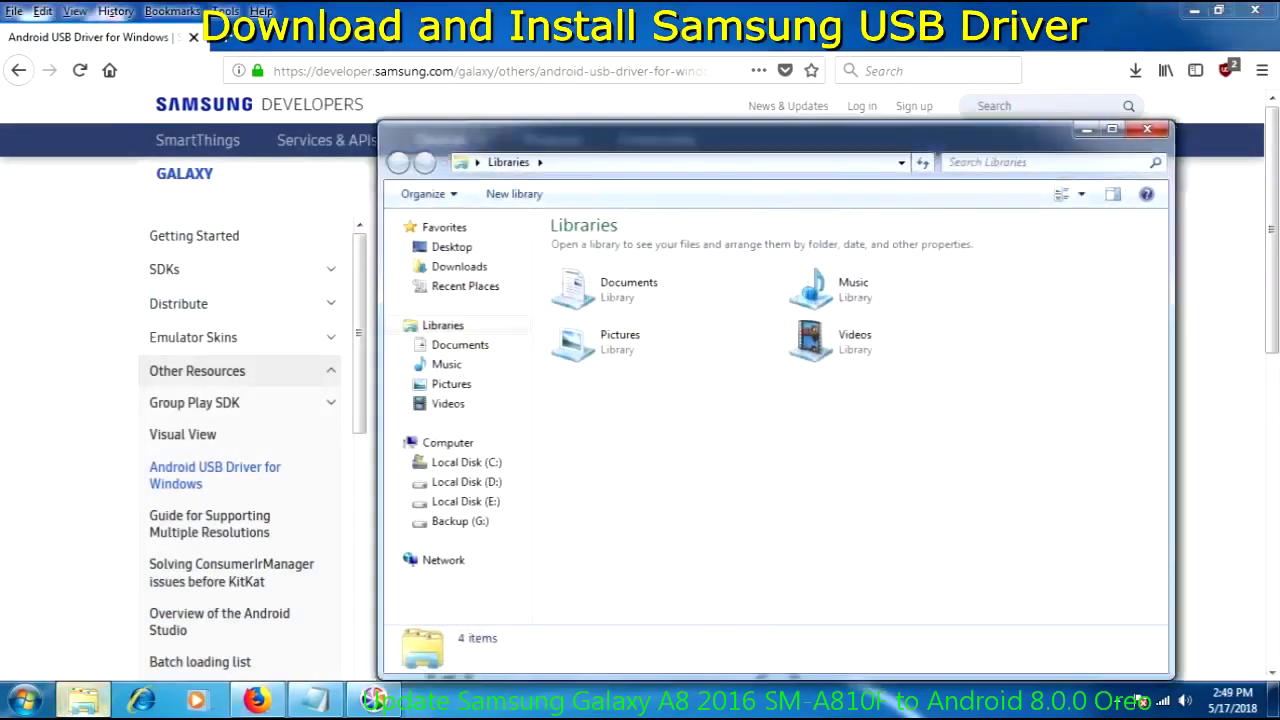
{"action": "left_click", "coordinate": [460, 521]}
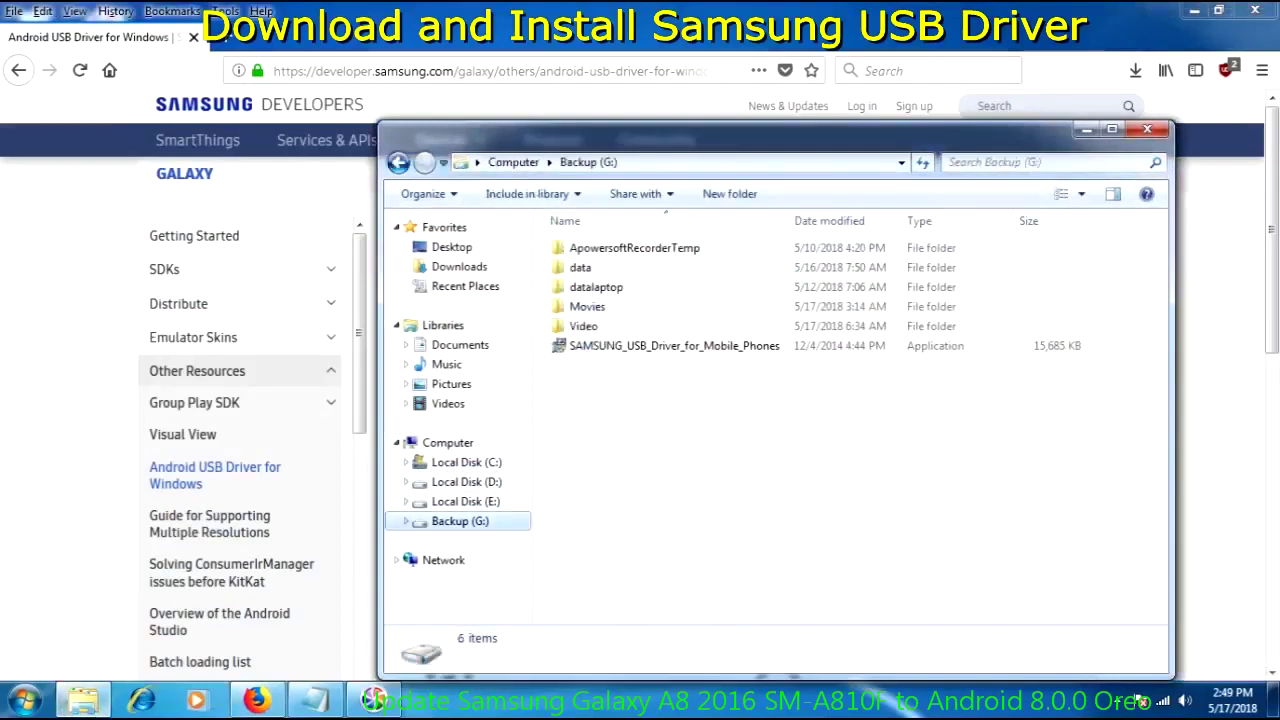
{"action": "left_click", "coordinate": [673, 345]}
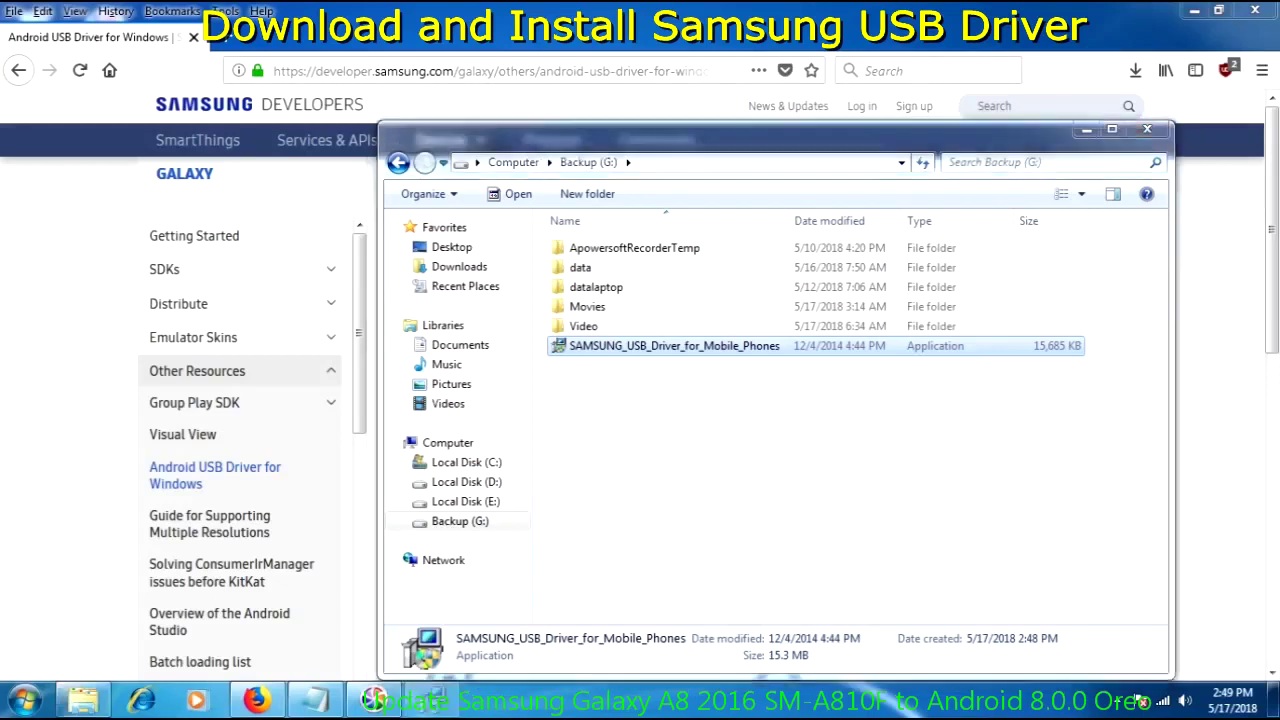
{"action": "key", "text": "Return"}
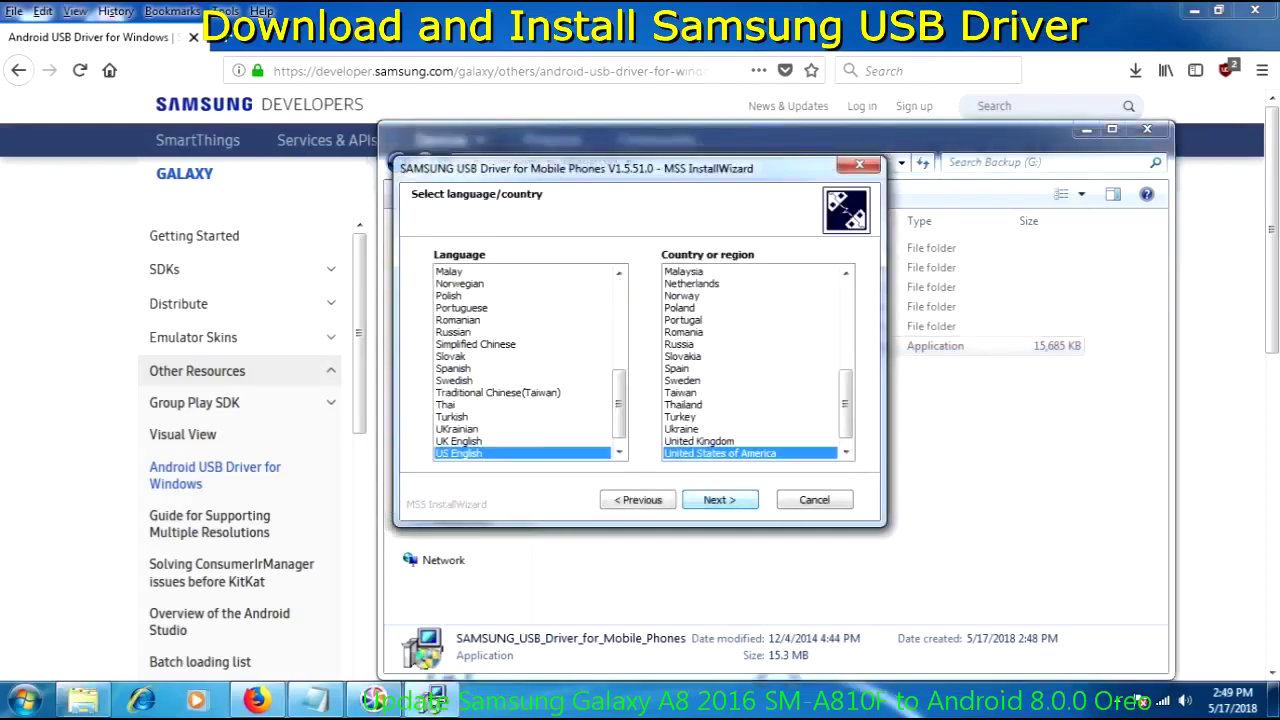
Install the driver with US English, United States of America and the default location, finish the wizard and dismiss the driver notification
{"action": "key", "text": "Return"}
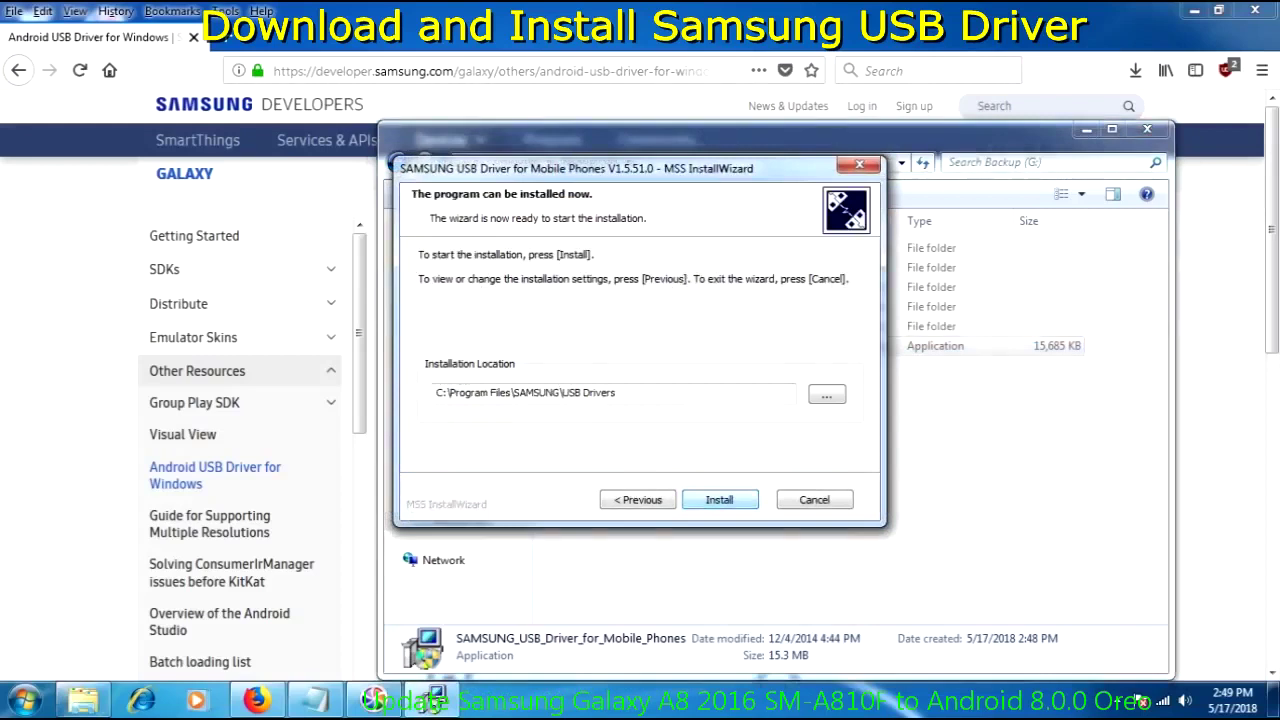
{"action": "key", "text": "Return"}
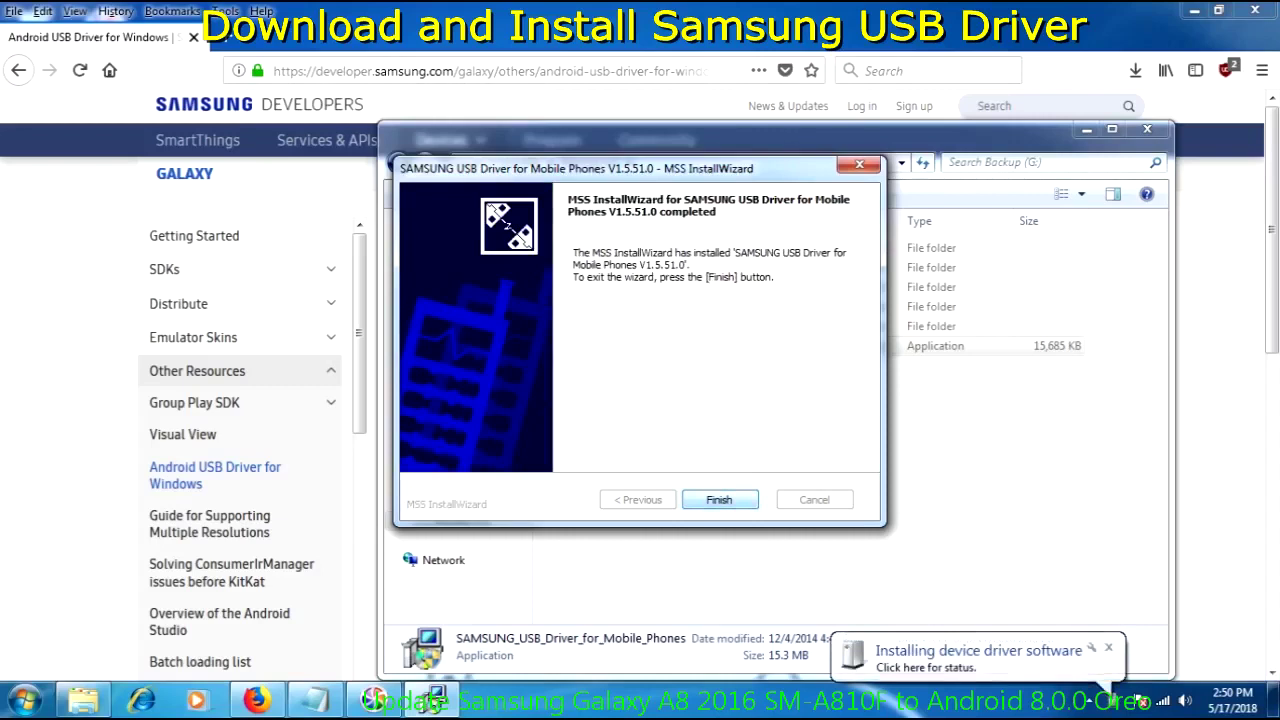
{"action": "key", "text": "Return"}
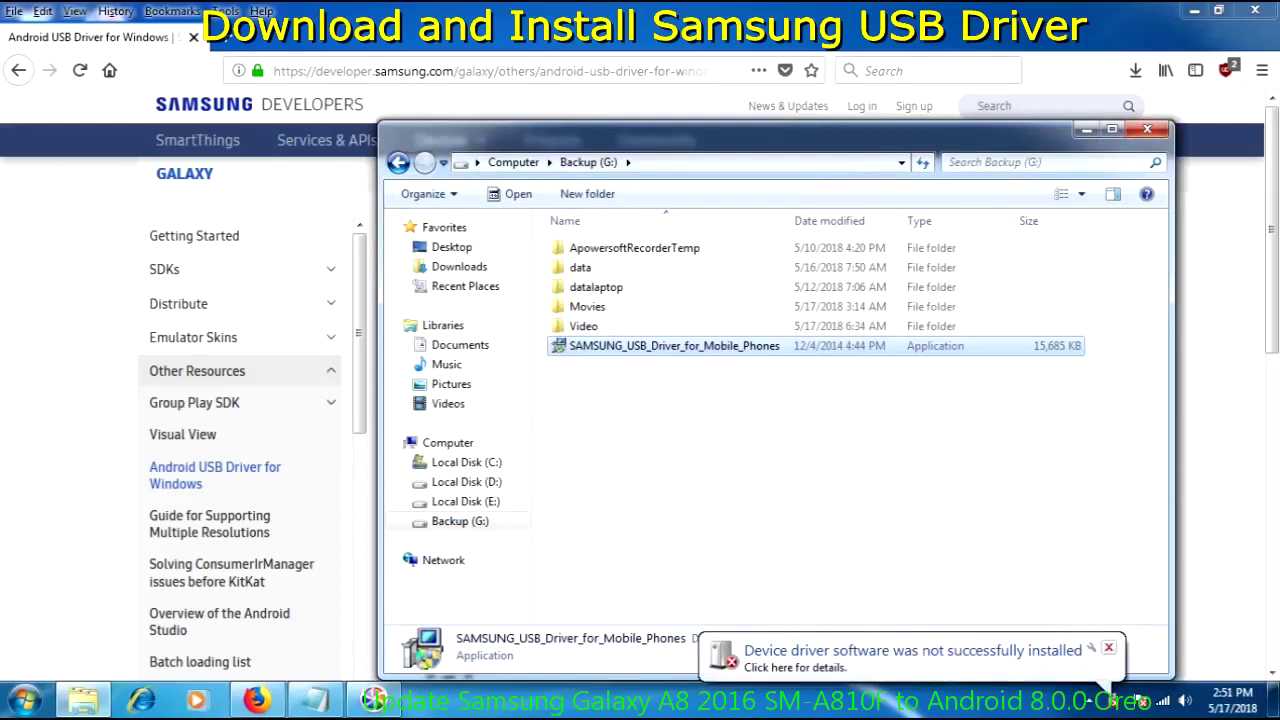
{"action": "left_click", "coordinate": [1108, 647]}
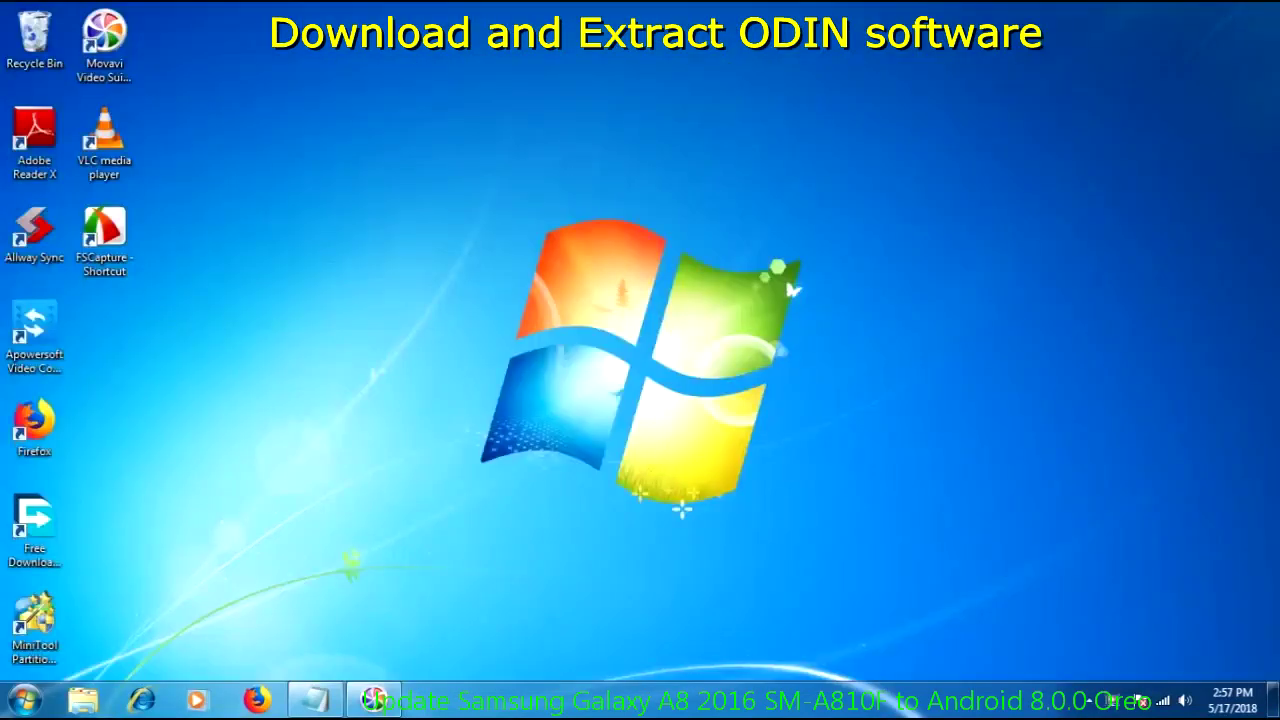
{"action": "left_click", "coordinate": [34, 427]}
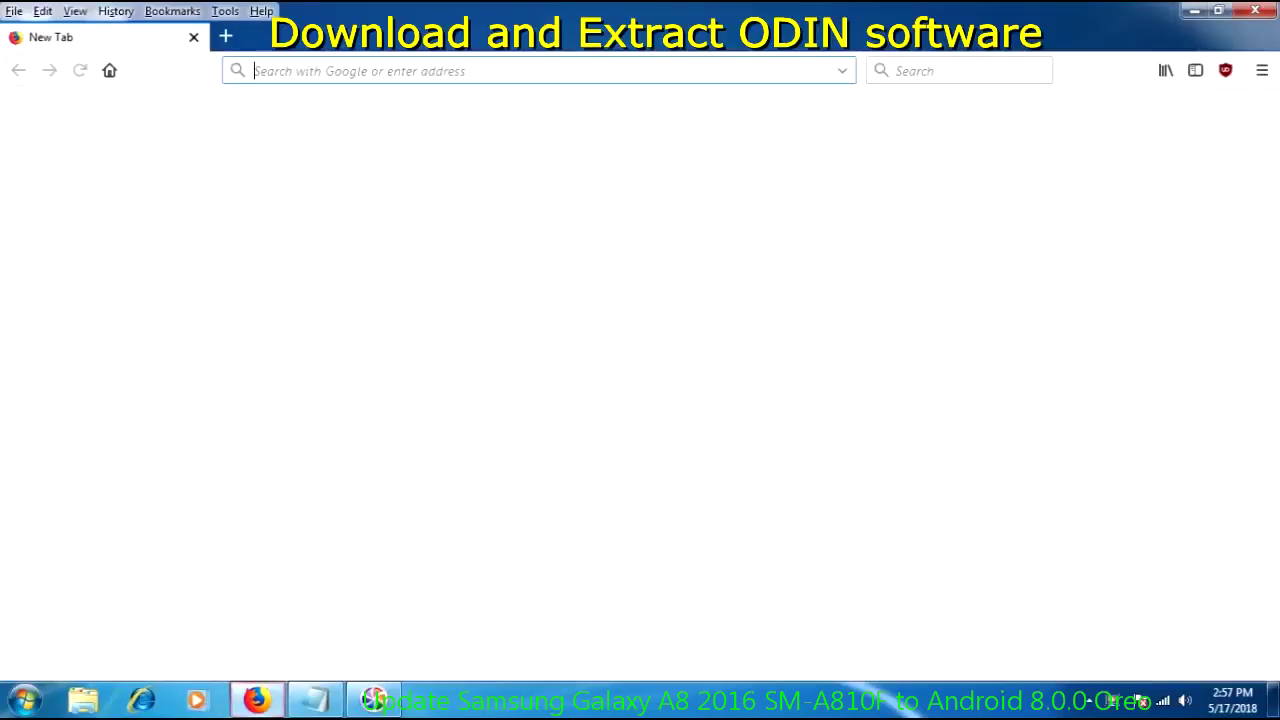
{"action": "mouse_move", "coordinate": [315, 700]}
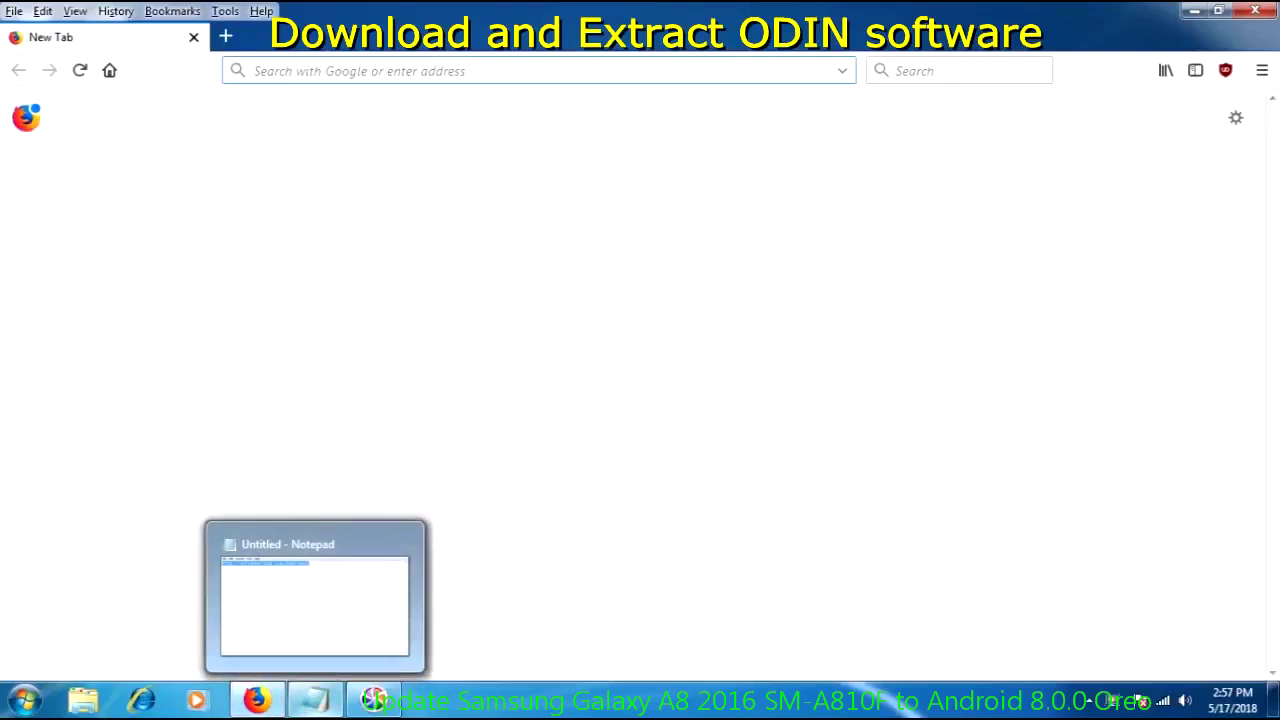
{"action": "left_click", "coordinate": [315, 700]}
{"action": "left_click", "coordinate": [336, 206]}
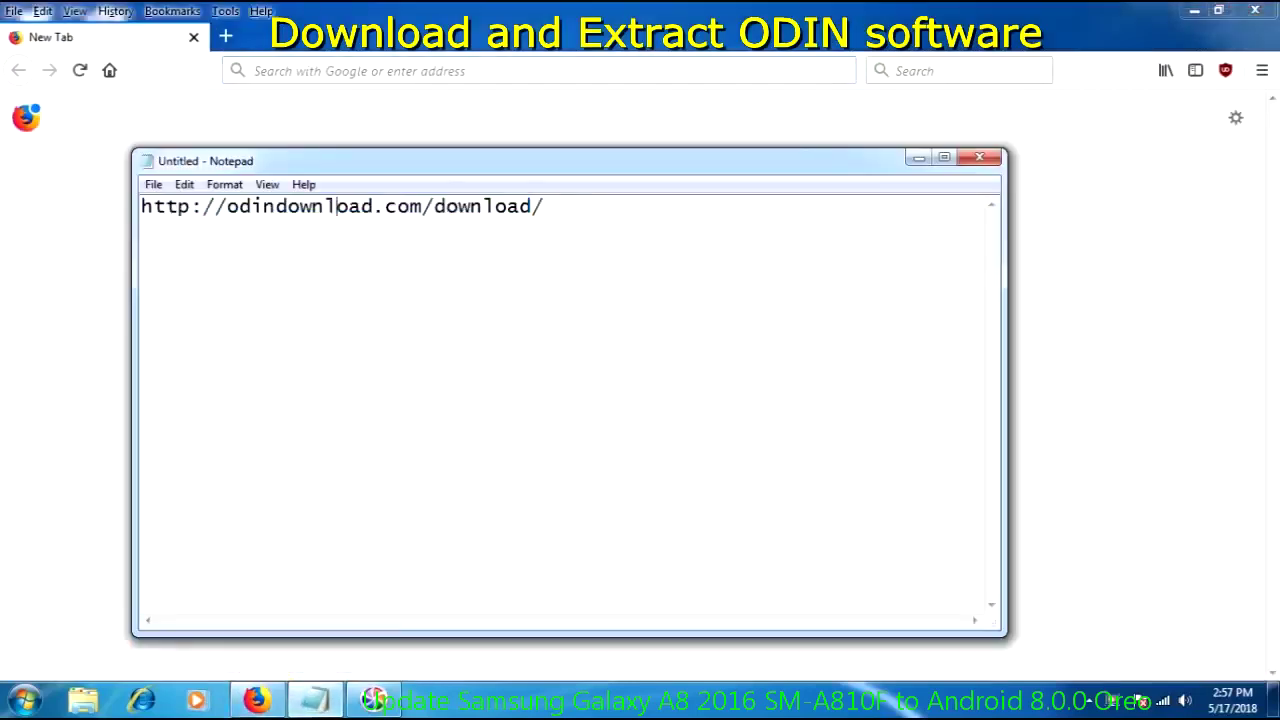
{"action": "left_click_drag", "start_coordinate": [141, 206], "coordinate": [544, 206]}
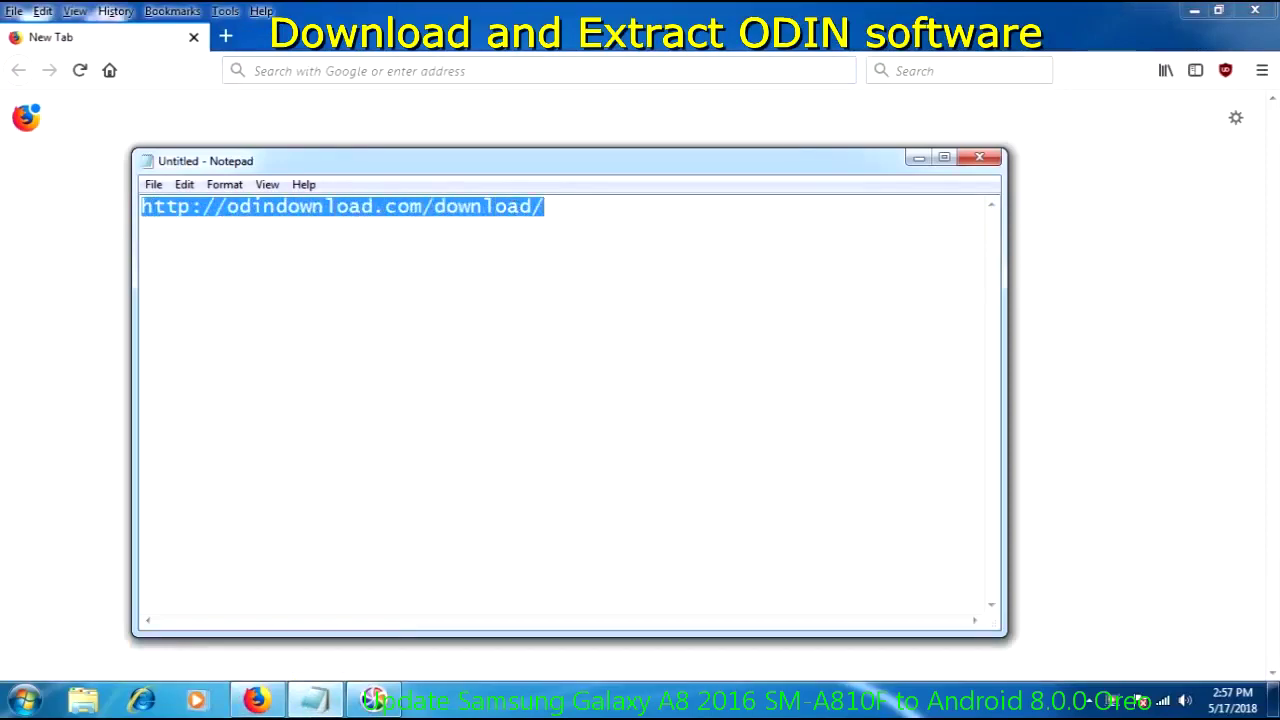
{"action": "right_click", "coordinate": [468, 200]}
{"action": "left_click", "coordinate": [510, 263]}
Load the copied Odin download address in Firefox
{"action": "left_click", "coordinate": [254, 71]}
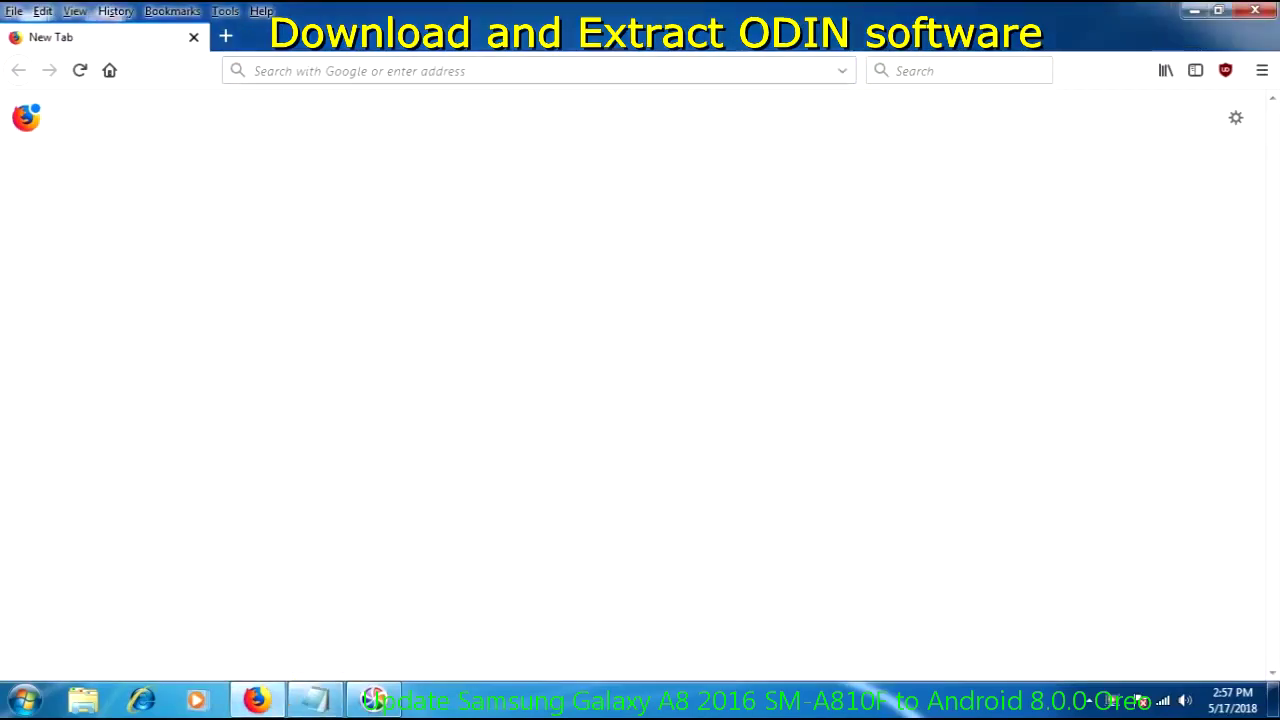
{"action": "key", "text": "ctrl+v"}
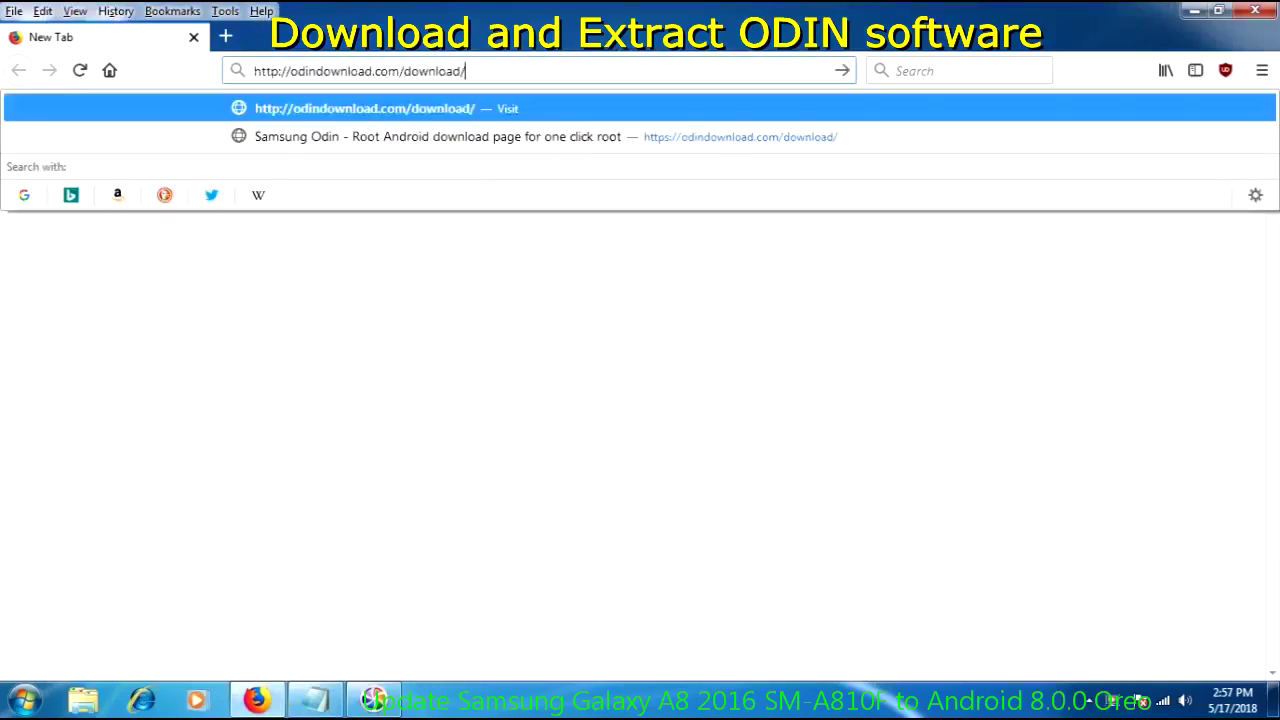
{"action": "key", "text": "Return"}
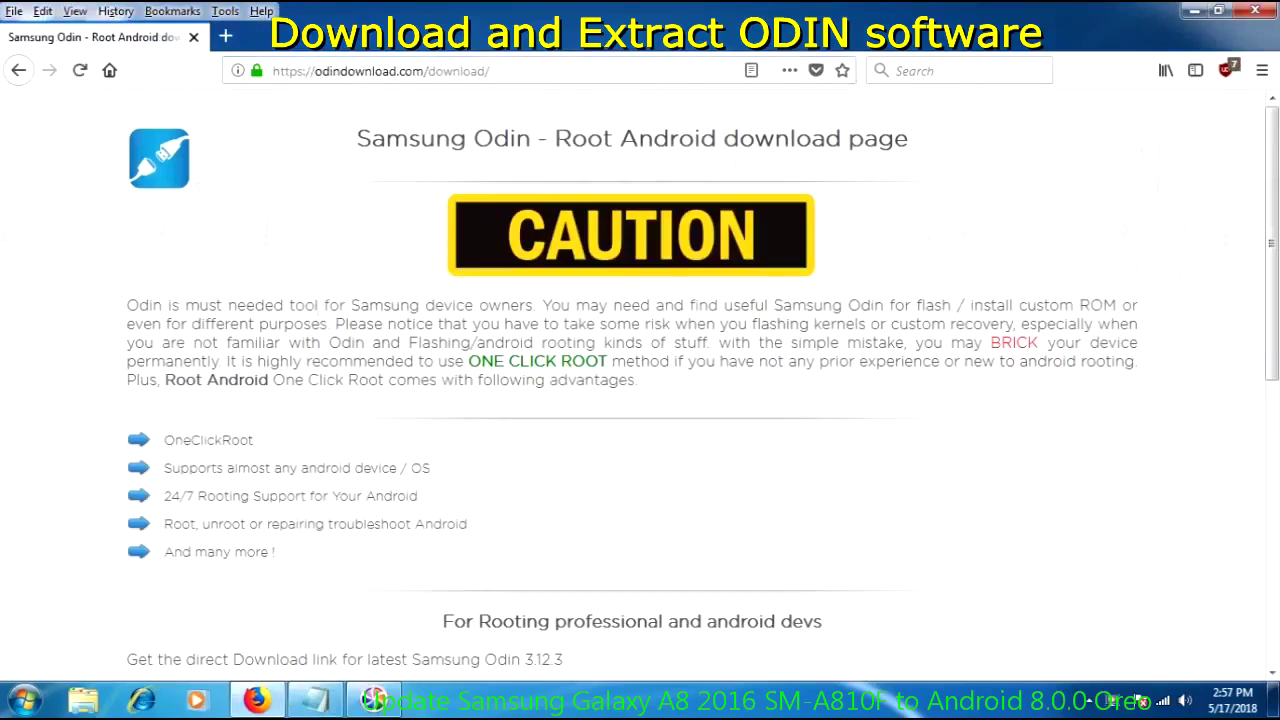
Request the Odin 3.12.3 download and choose to save Odin3_v3.12.3.zip to disk
{"action": "scroll", "coordinate": [640, 380], "scroll_direction": "down", "scroll_amount": 5}
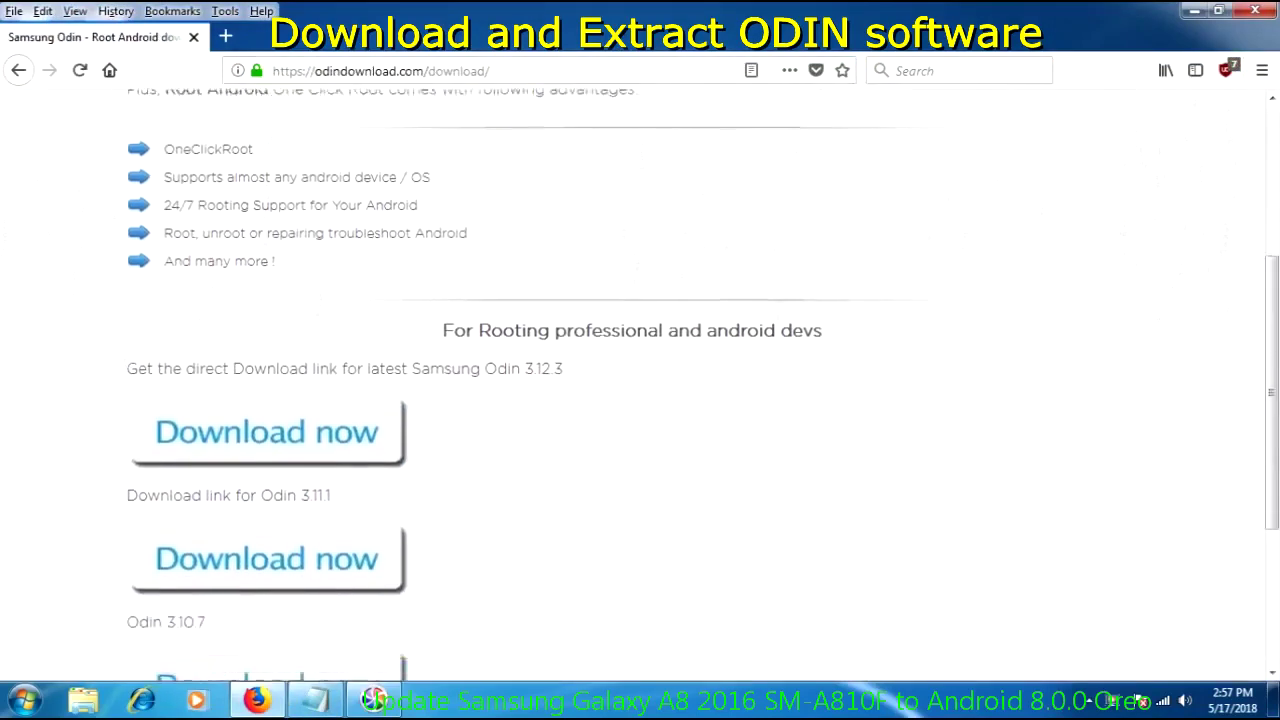
{"action": "left_click_drag", "start_coordinate": [127, 340], "coordinate": [566, 340]}
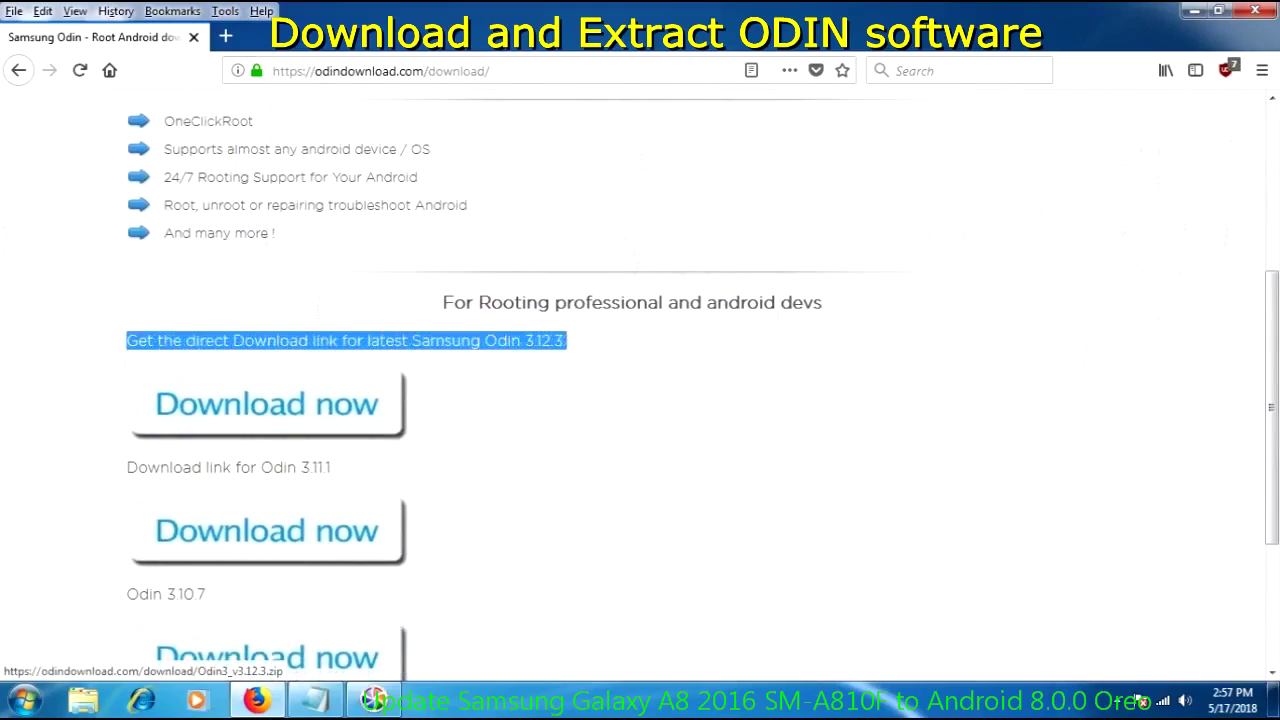
{"action": "left_click", "coordinate": [267, 404]}
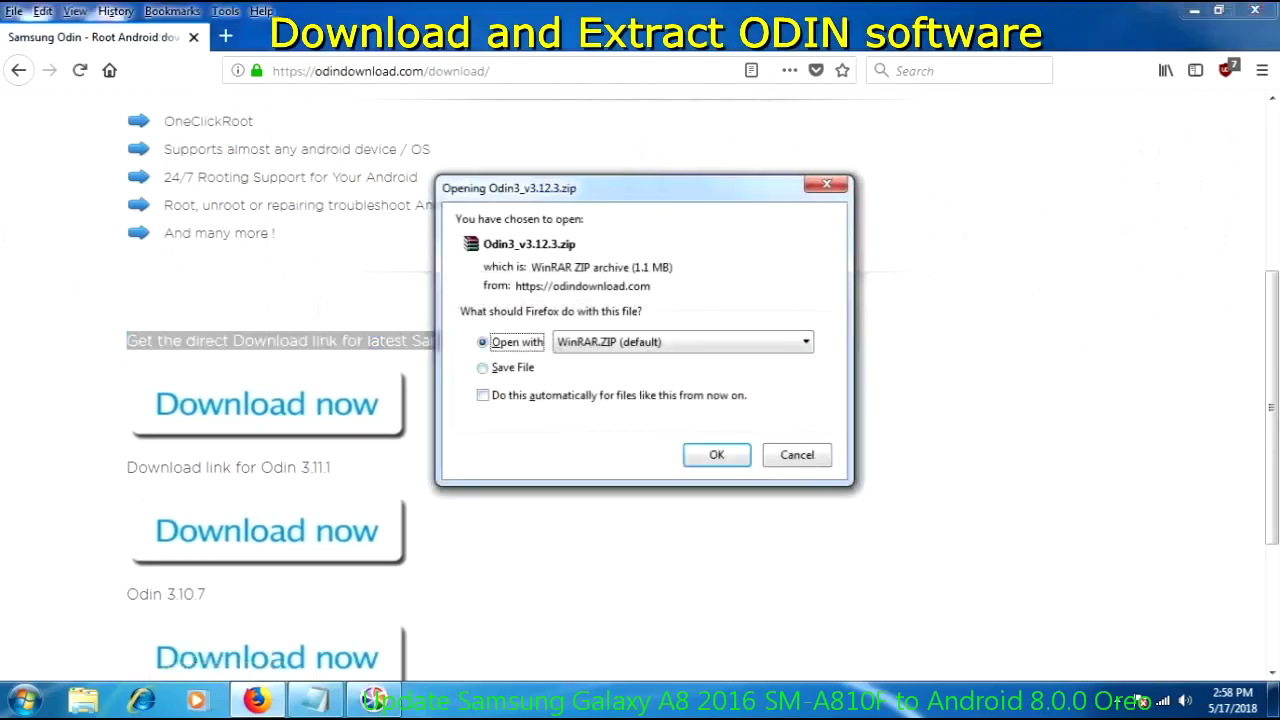
{"action": "left_click", "coordinate": [482, 367]}
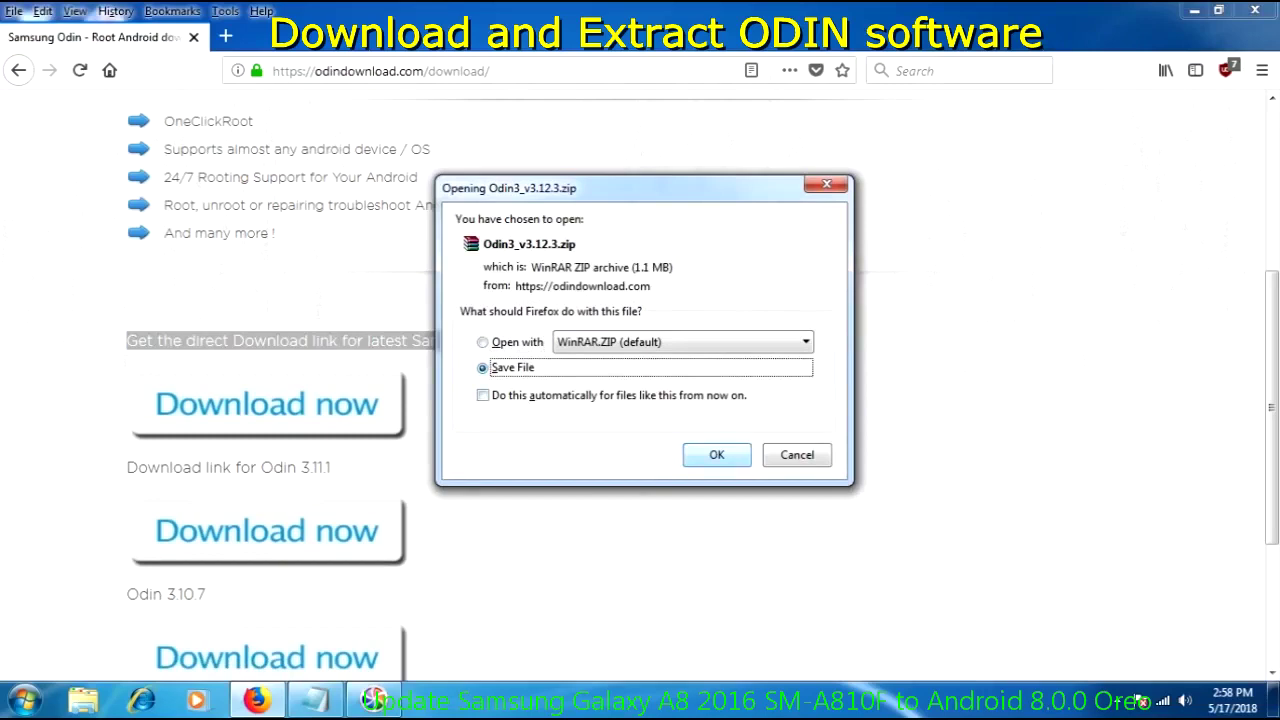
{"action": "left_click", "coordinate": [716, 454]}
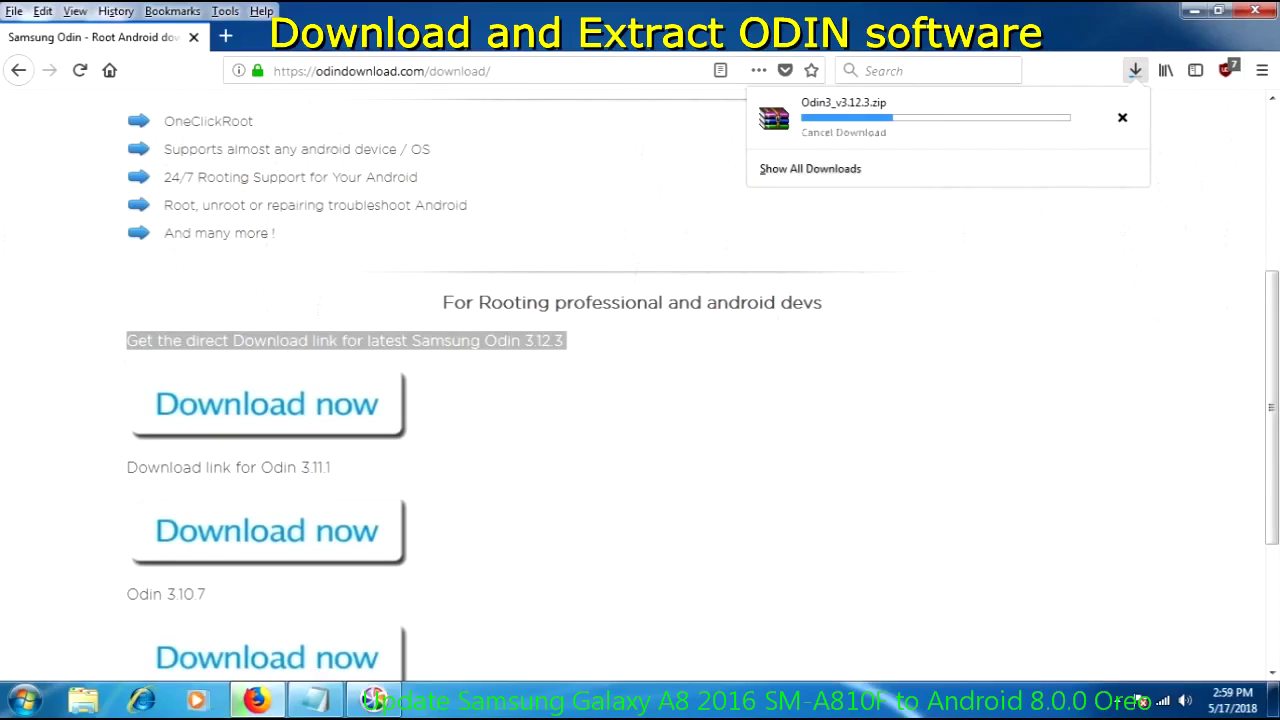
Cancel the running Odin3_v3.12.3.zip download and save the Odin 3.12.3 archive again from the same page
{"action": "left_click", "coordinate": [1122, 117]}
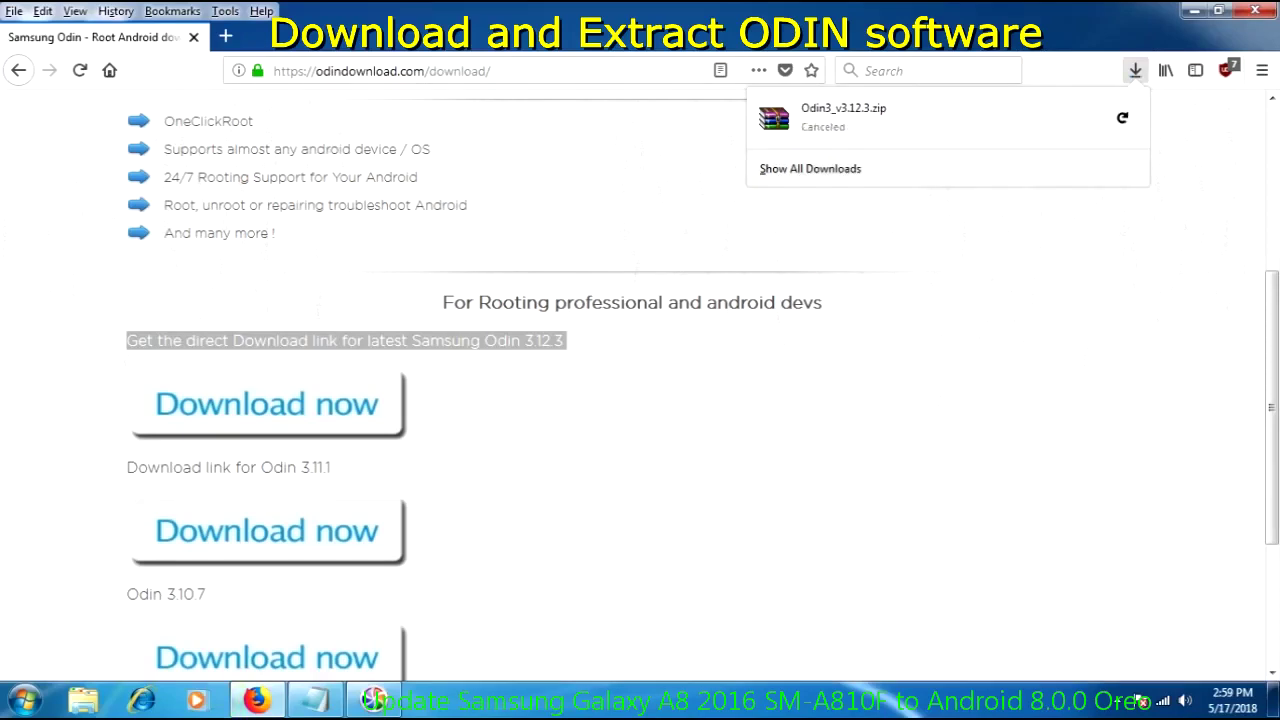
{"action": "left_click", "coordinate": [948, 300]}
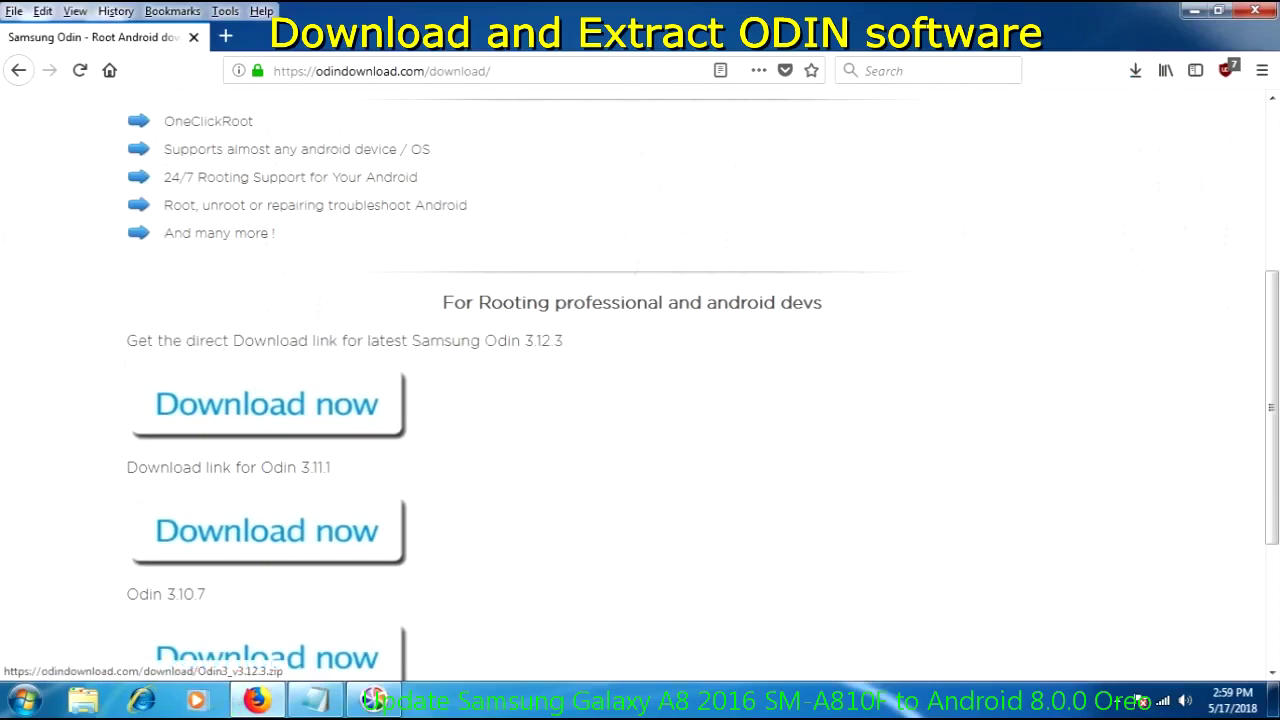
{"action": "left_click", "coordinate": [266, 404]}
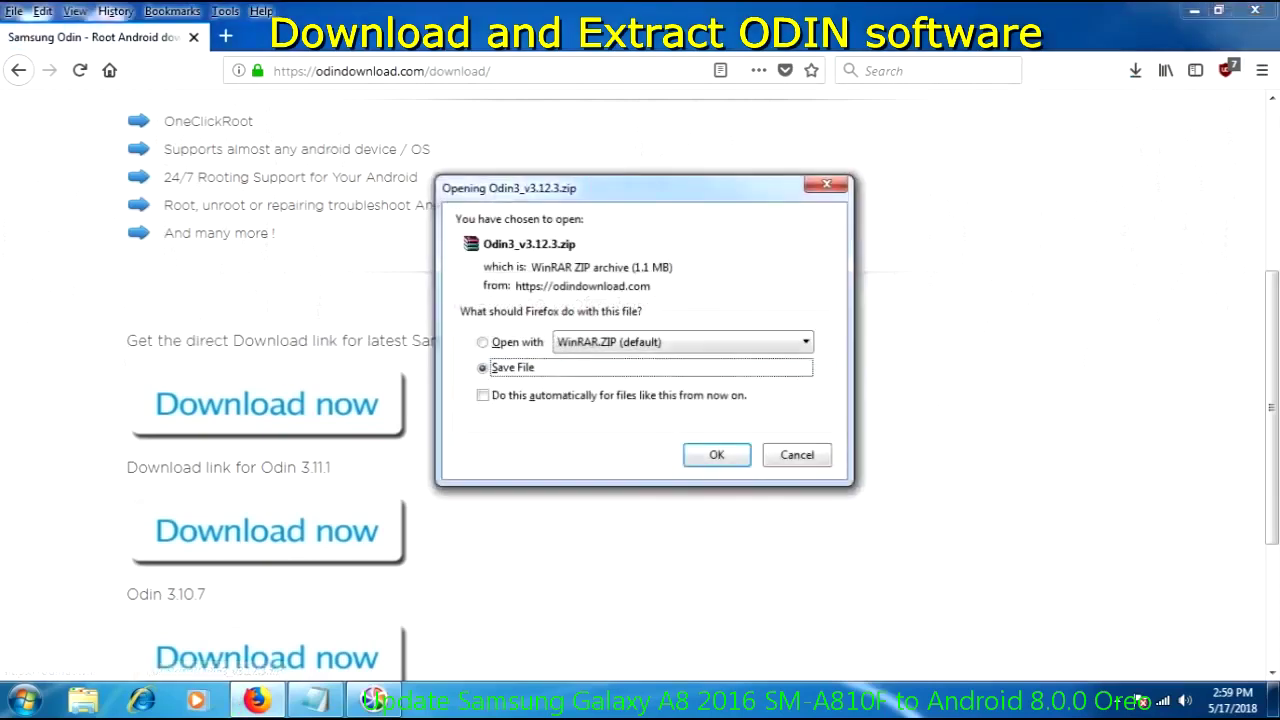
{"action": "key", "text": "Return"}
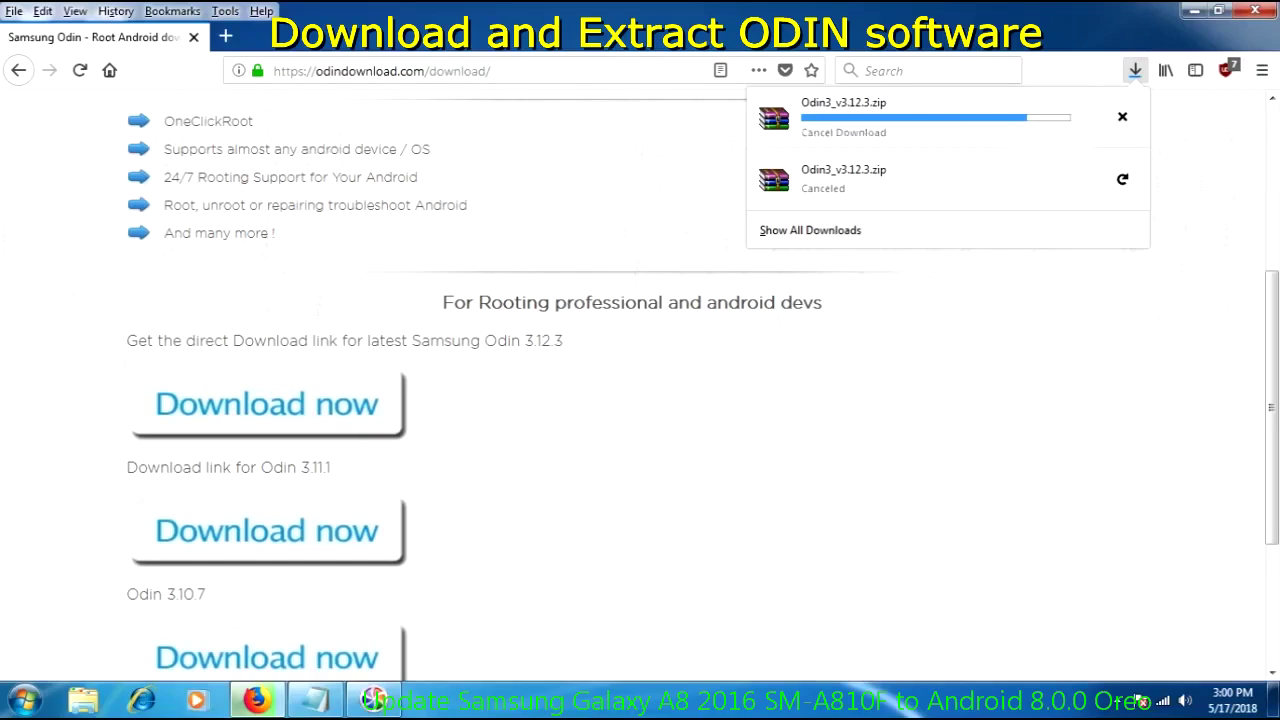
{"action": "left_click", "coordinate": [1122, 116]}
{"action": "left_click", "coordinate": [1122, 116]}
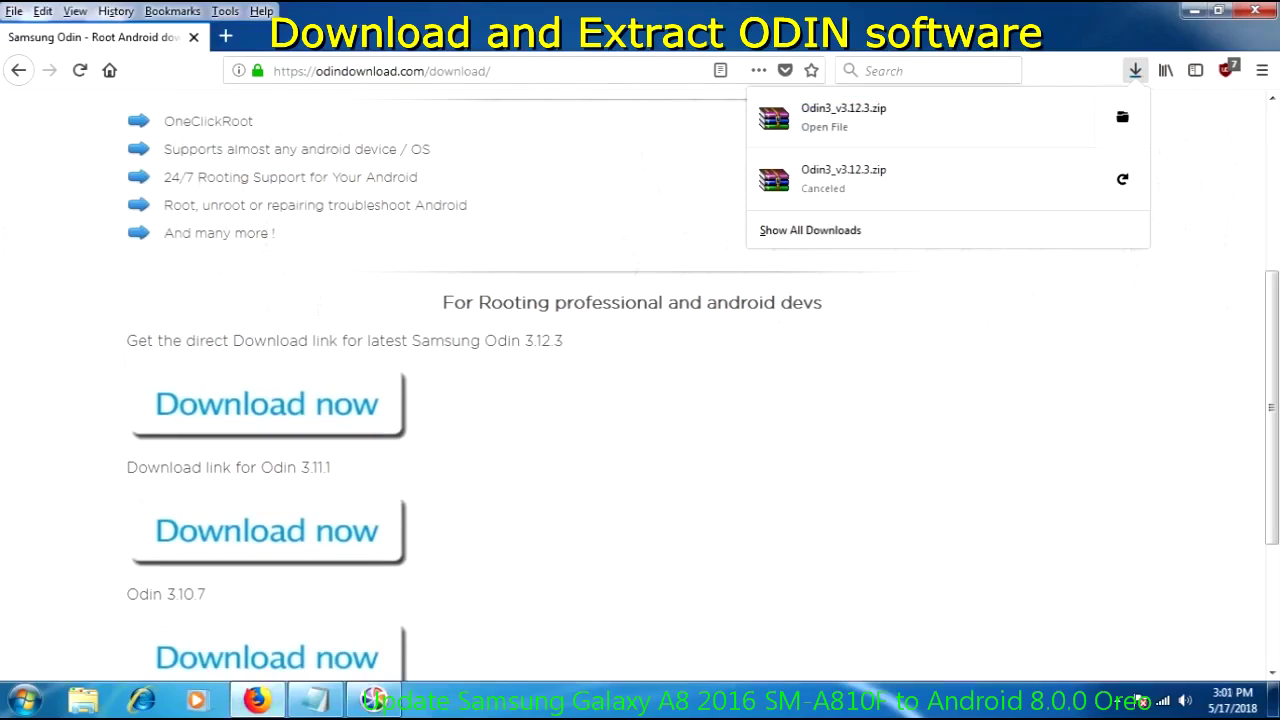
Open the downloaded archive in WinRAR, extract its Odin3 v3.12.3 folder to the Backup (G:) drive and close the archive
{"action": "left_click", "coordinate": [843, 117]}
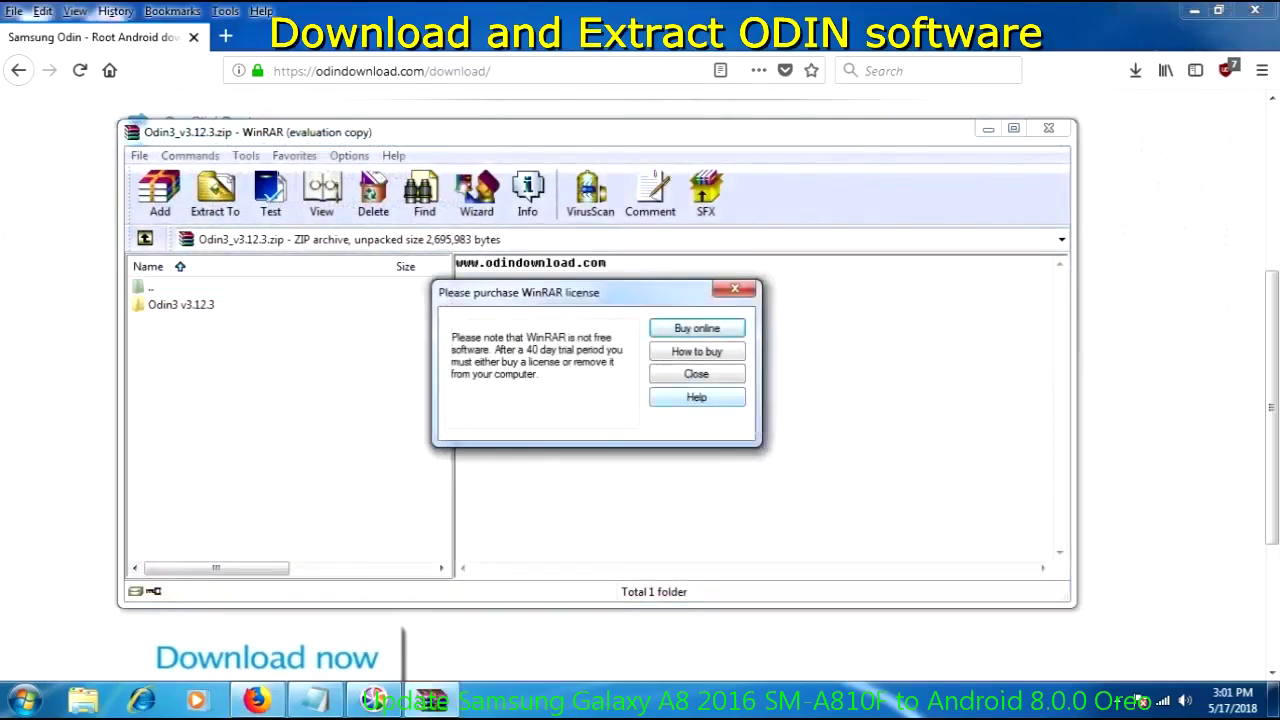
{"action": "left_click", "coordinate": [696, 374]}
{"action": "left_click", "coordinate": [181, 304]}
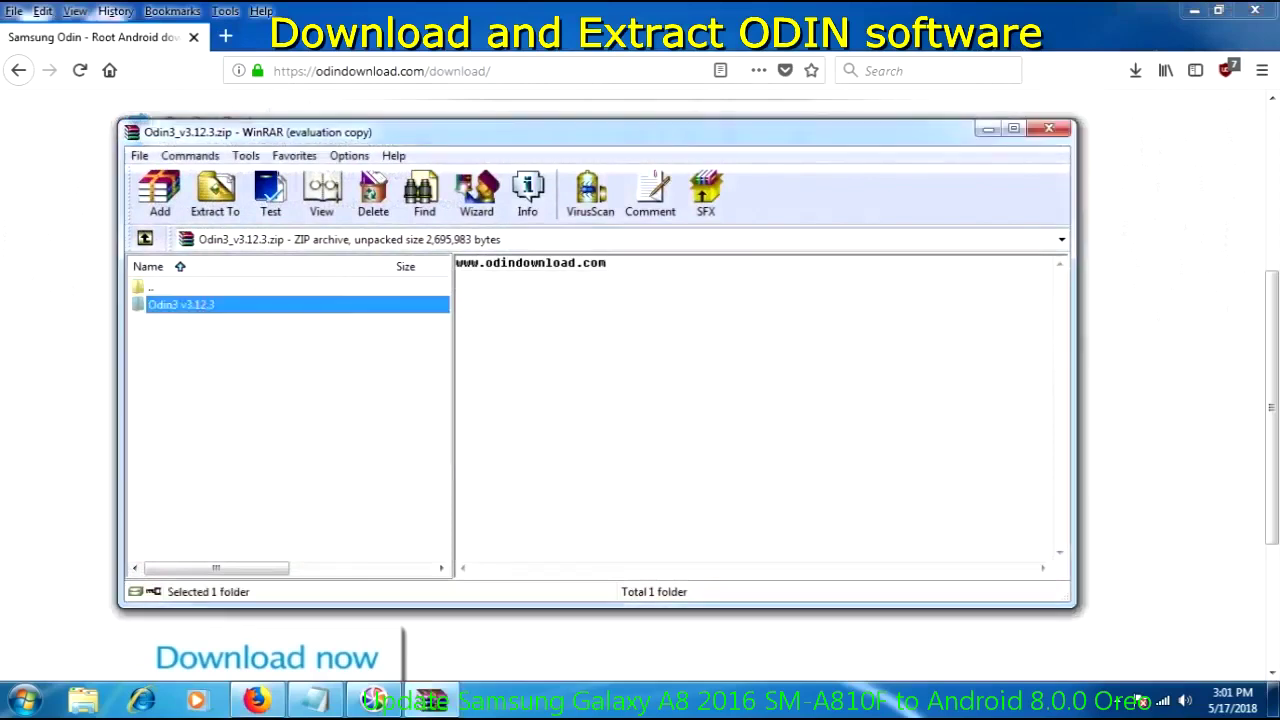
{"action": "left_click", "coordinate": [215, 192]}
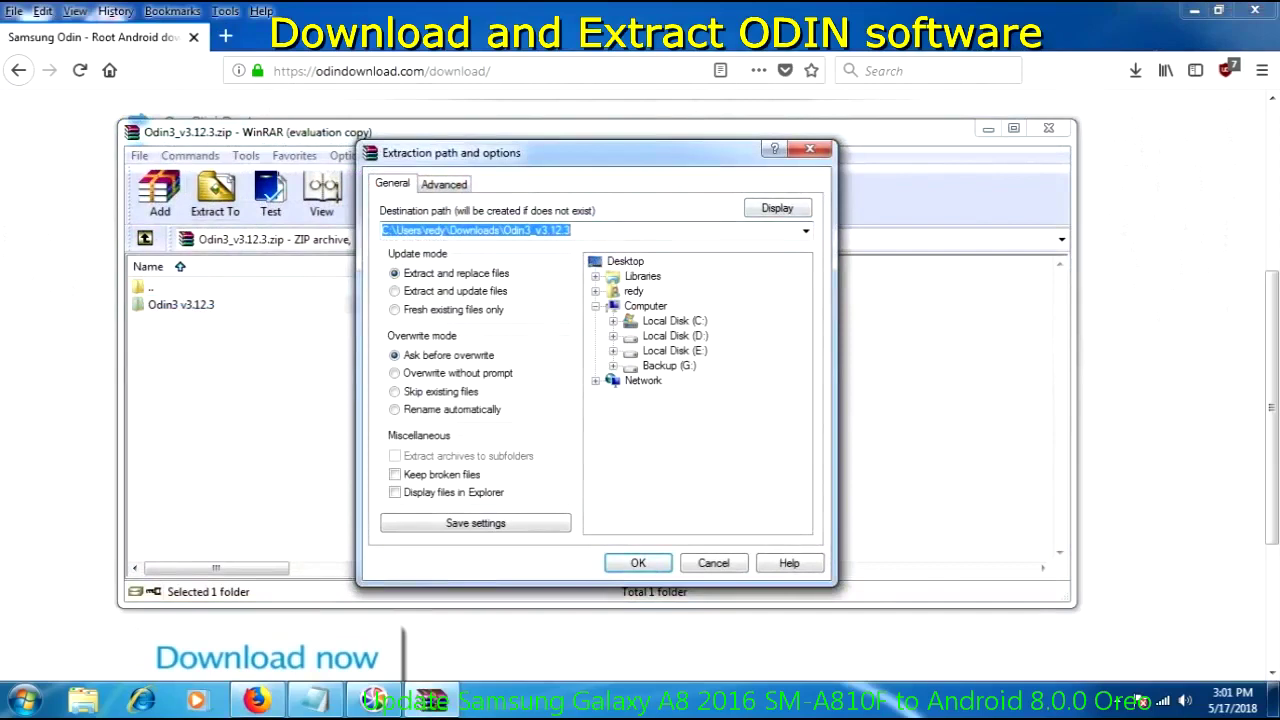
{"action": "left_click", "coordinate": [668, 365]}
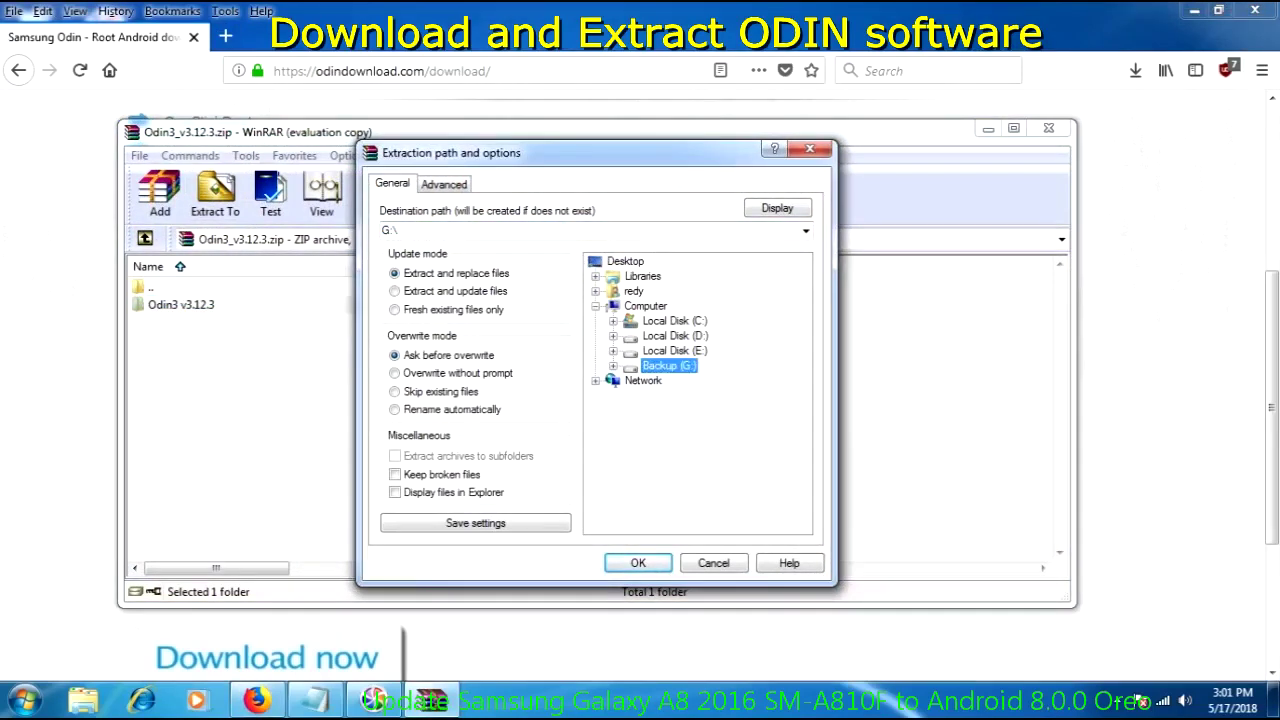
{"action": "left_click", "coordinate": [638, 563]}
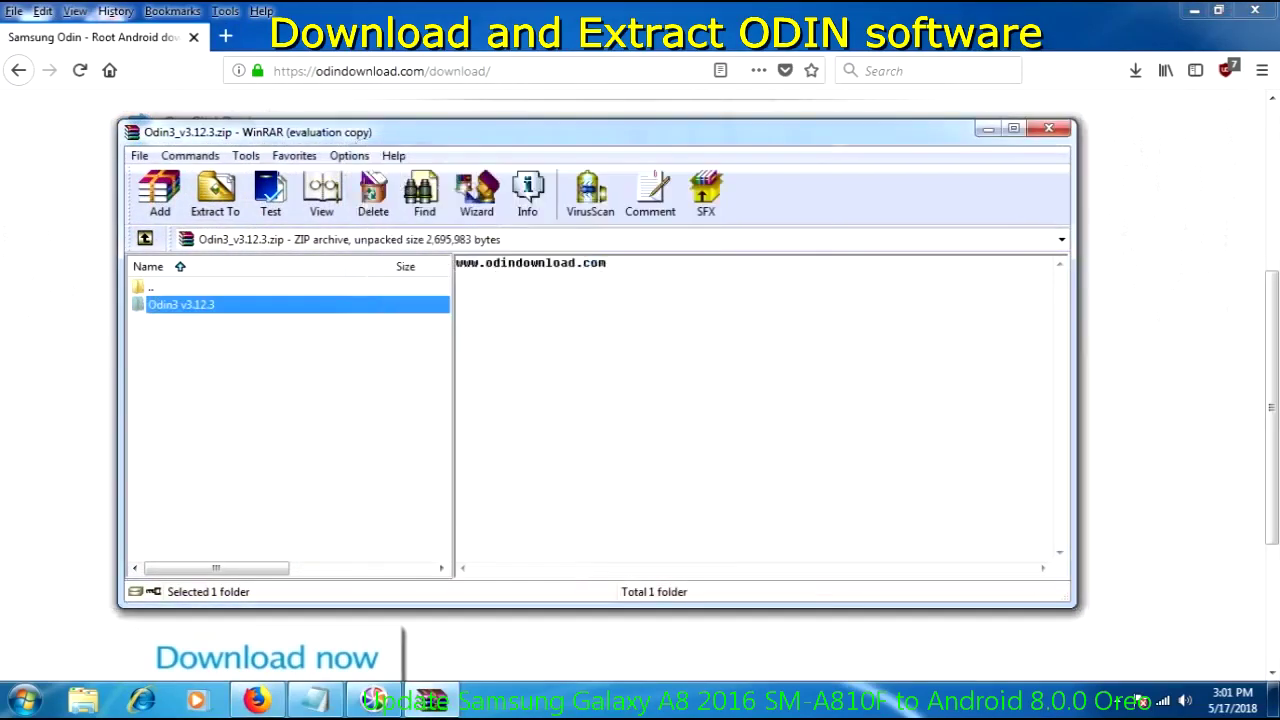
{"action": "left_click", "coordinate": [1049, 128]}
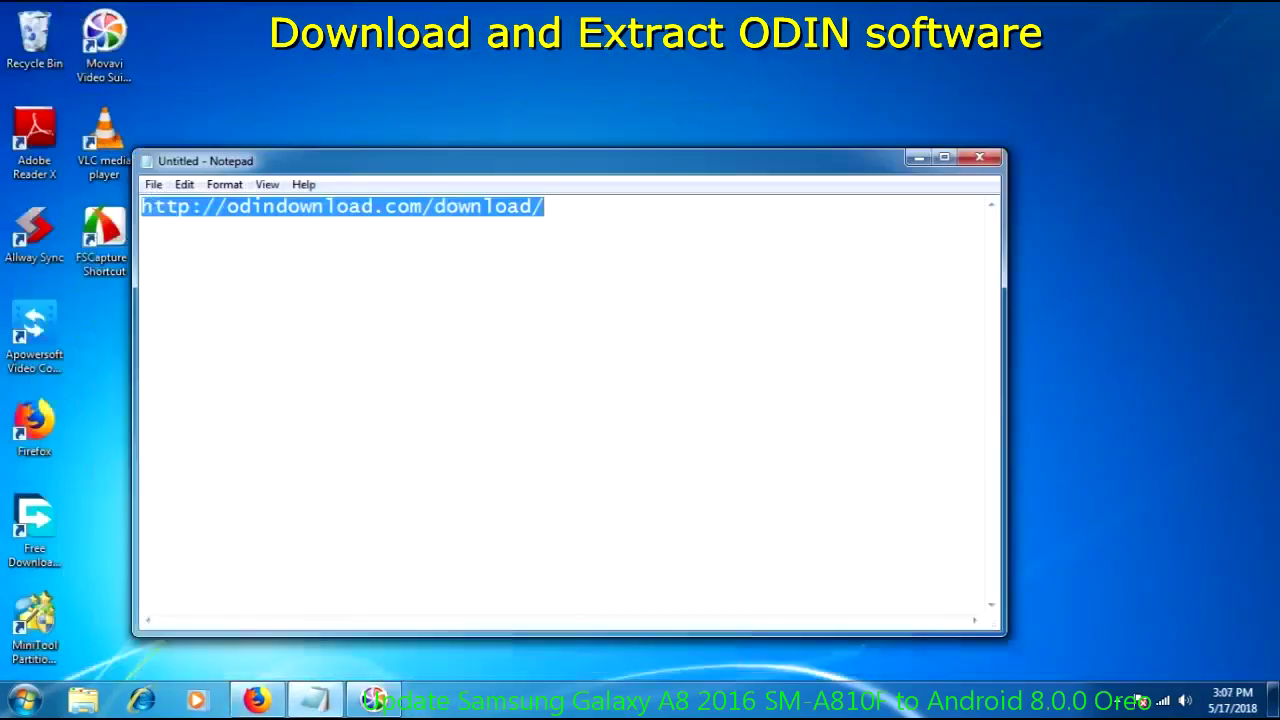
In Windows Explorer, open the Odin3 v3.12.3 folder on the Backup (G:) drive and run the Odin3 application
{"action": "left_click", "coordinate": [919, 158]}
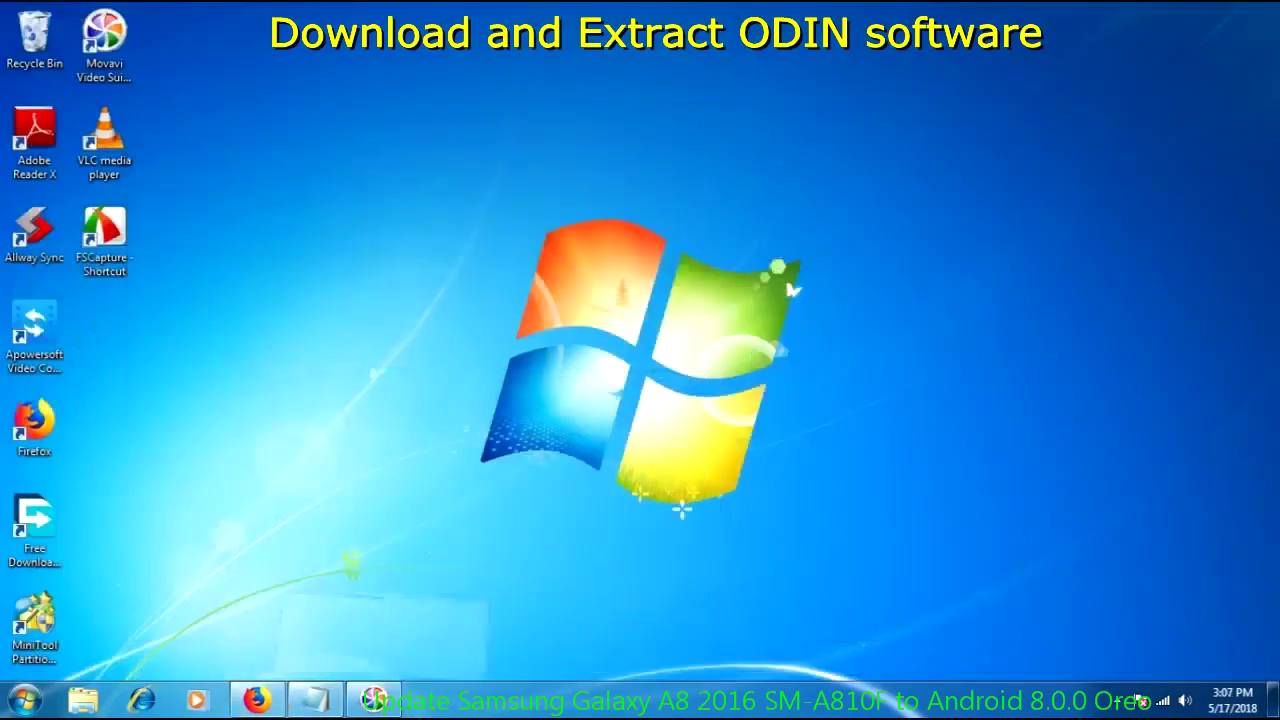
{"action": "left_click", "coordinate": [83, 700]}
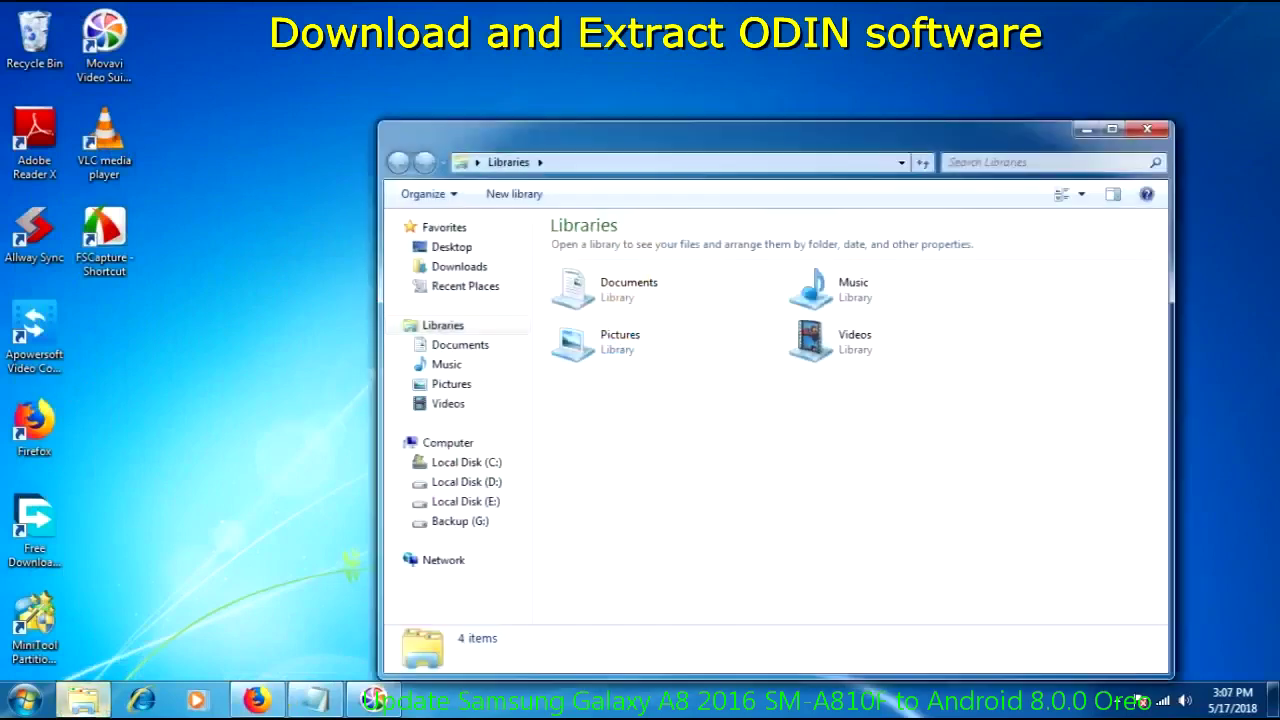
{"action": "left_click", "coordinate": [460, 521]}
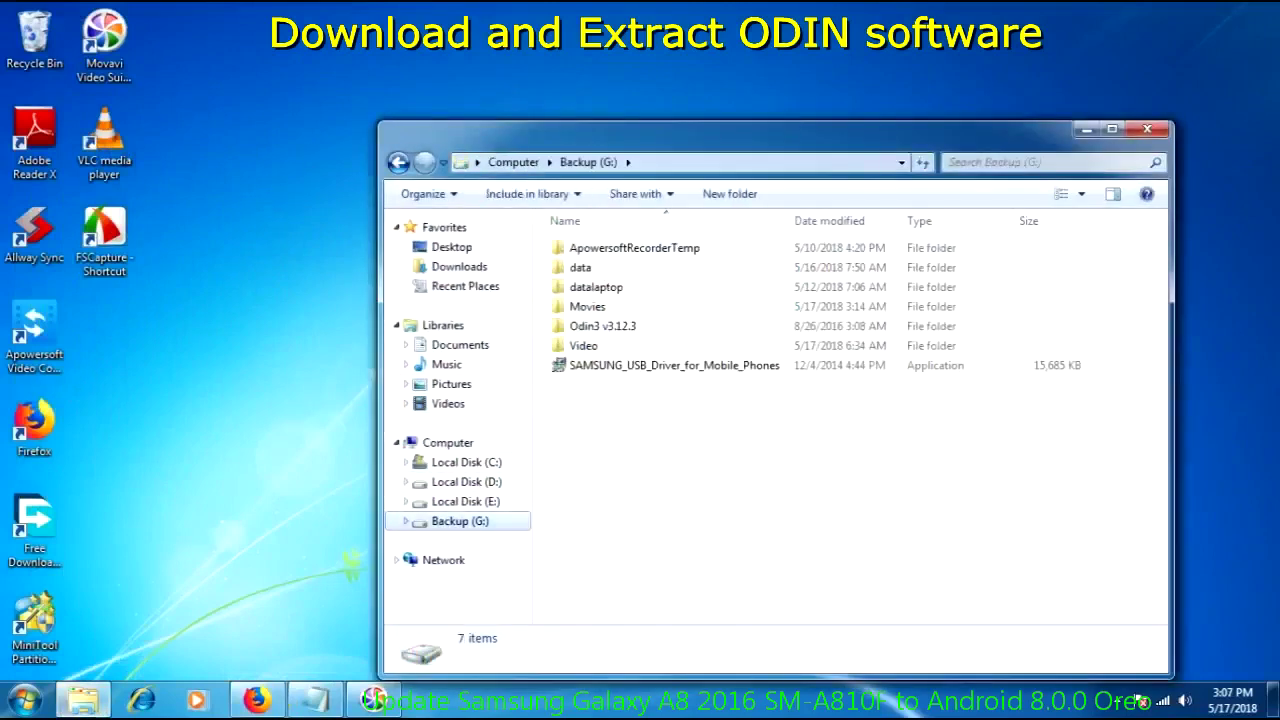
{"action": "left_click", "coordinate": [602, 326]}
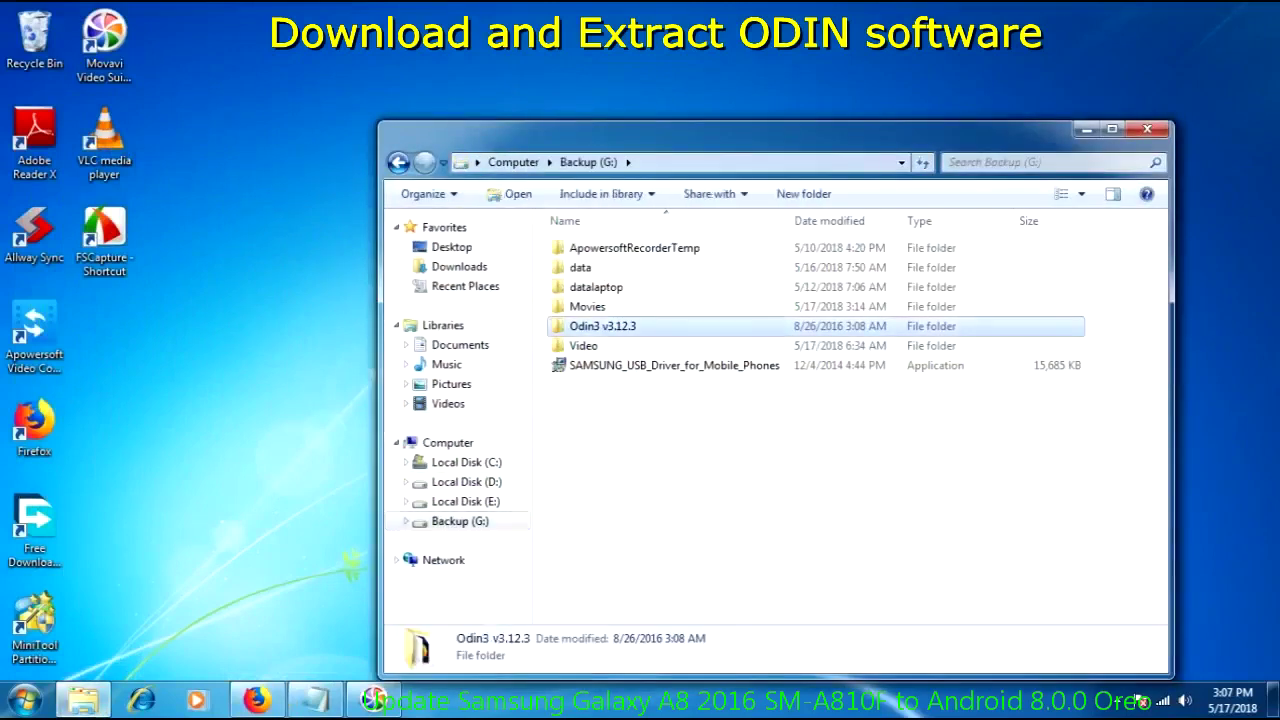
{"action": "double_click", "coordinate": [602, 326]}
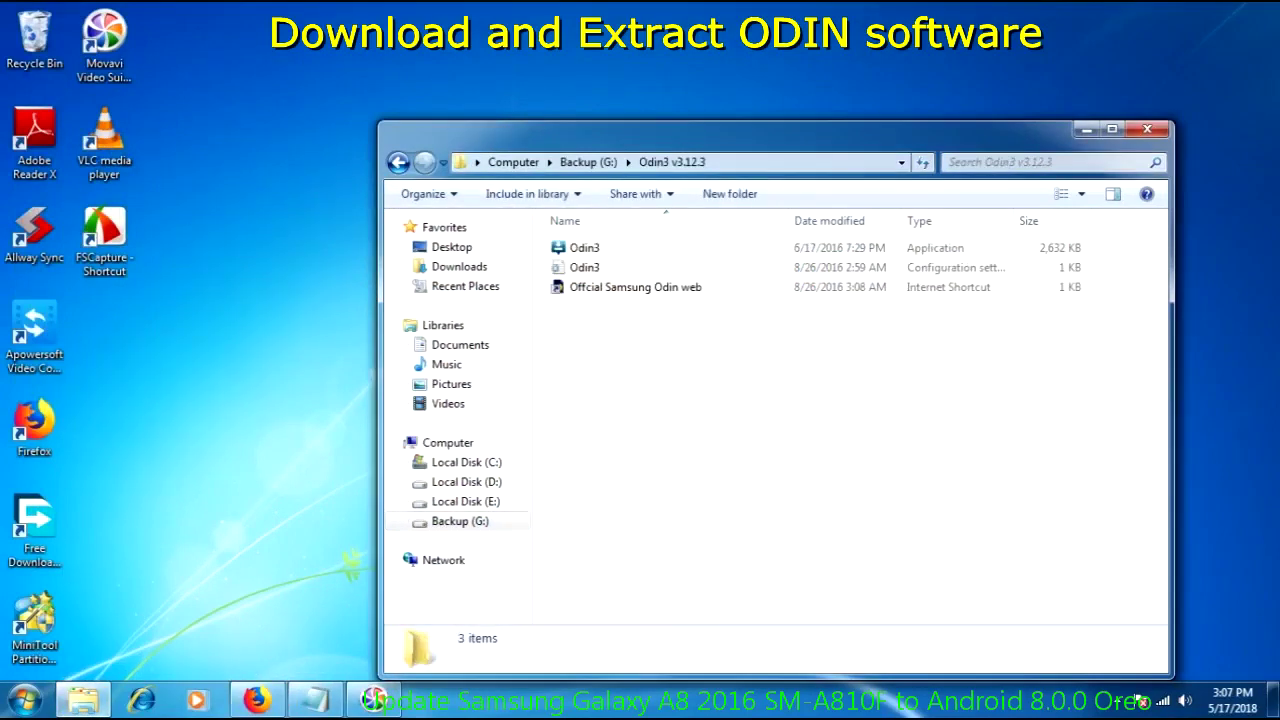
{"action": "left_click_drag", "start_coordinate": [640, 134], "coordinate": [515, 93]}
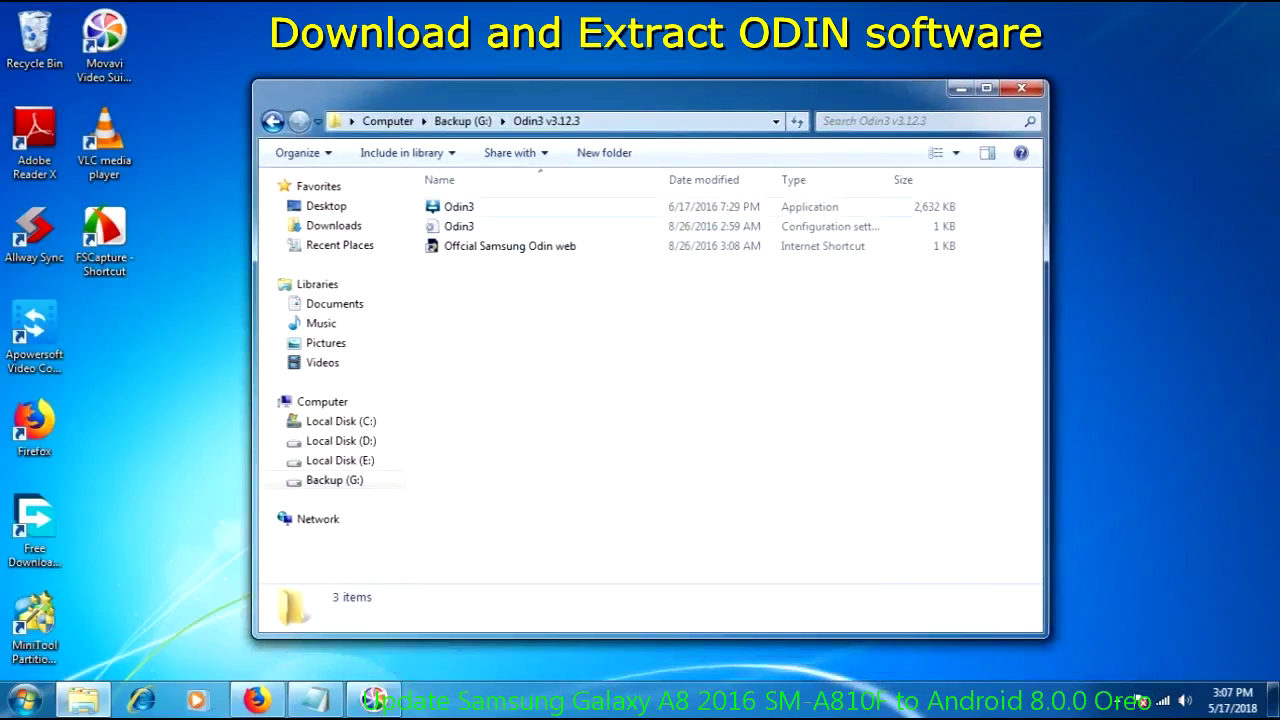
{"action": "left_click", "coordinate": [459, 206]}
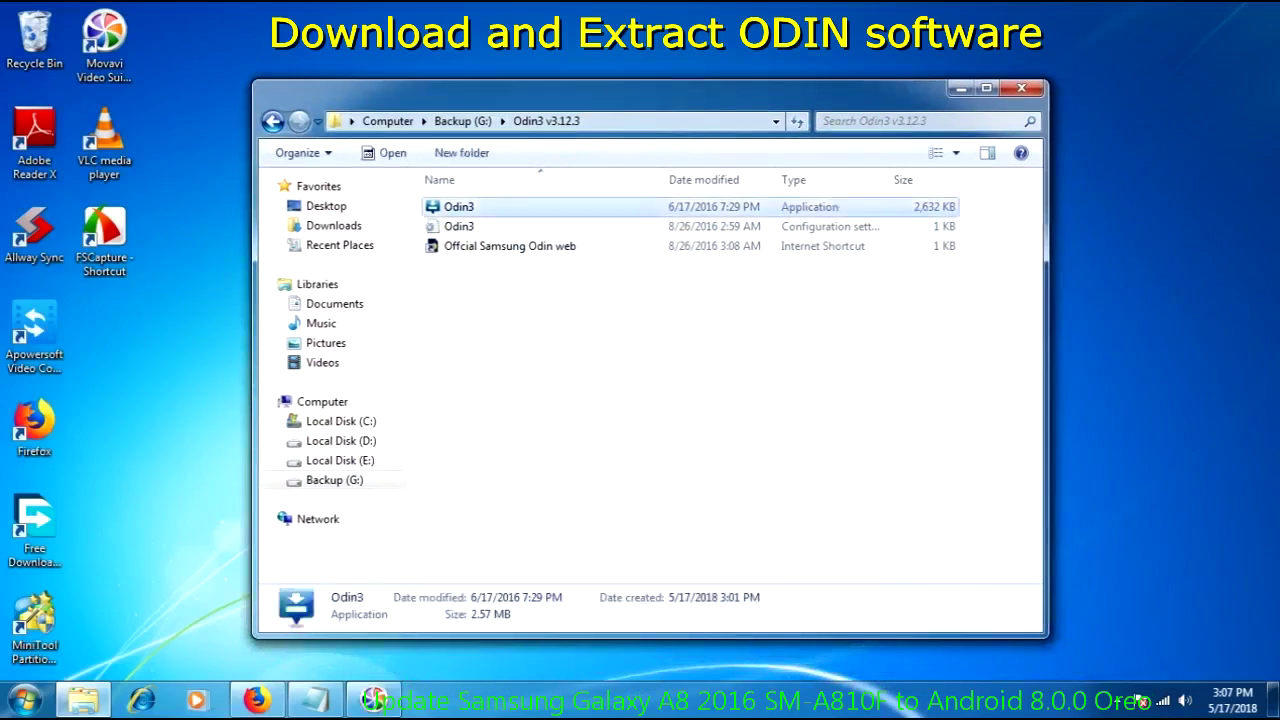
{"action": "key", "text": "Return"}
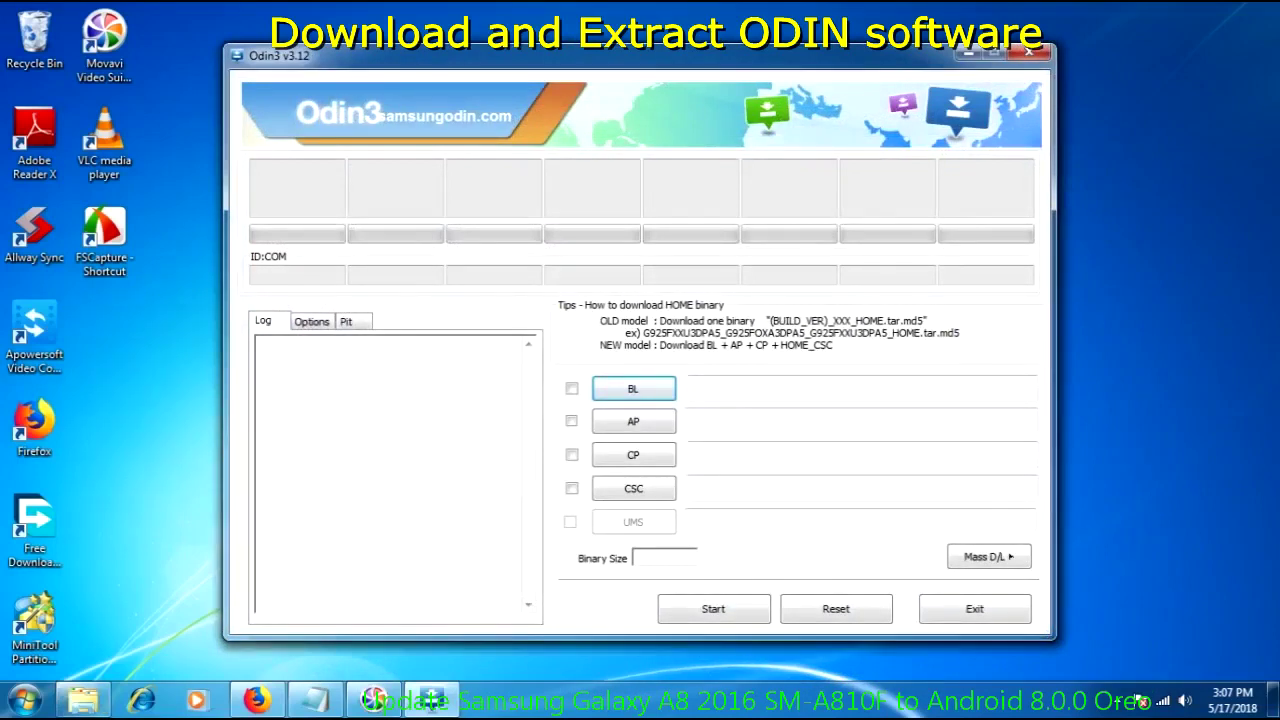
Review Odin's Options and Pit pages, dismiss the Pit warning and return to the Log
{"action": "left_click", "coordinate": [311, 321]}
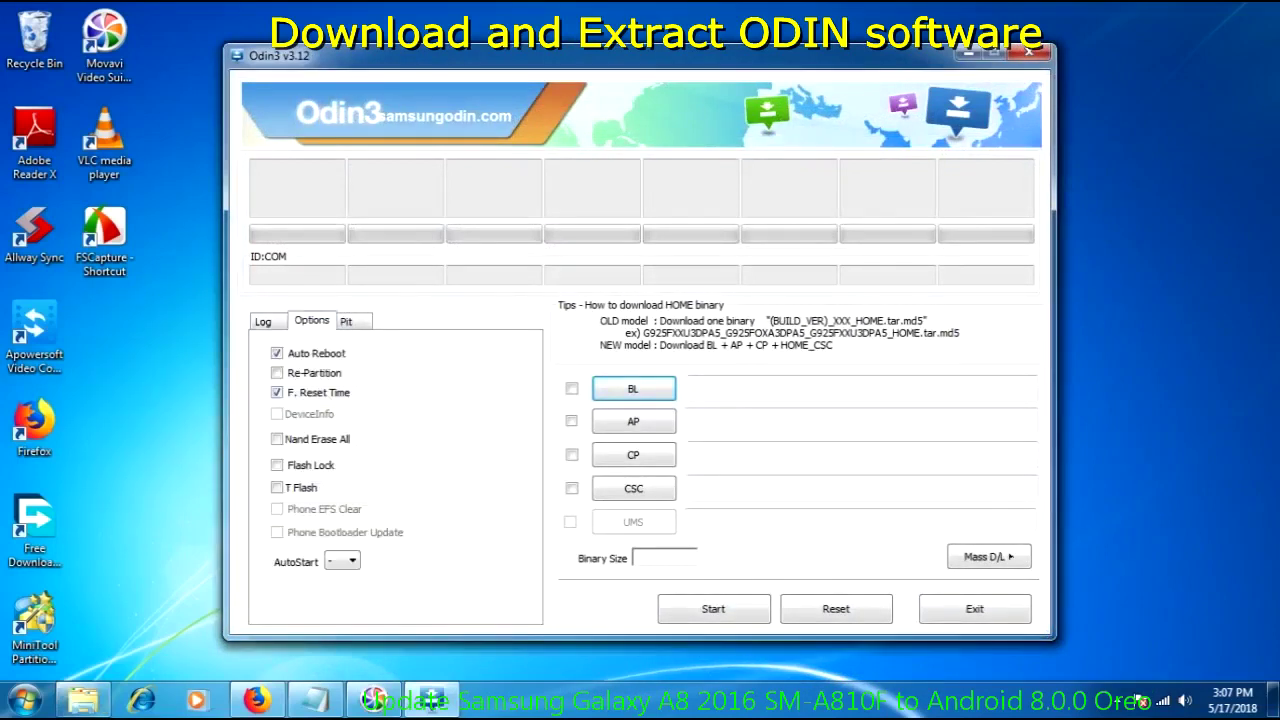
{"action": "left_click", "coordinate": [346, 321]}
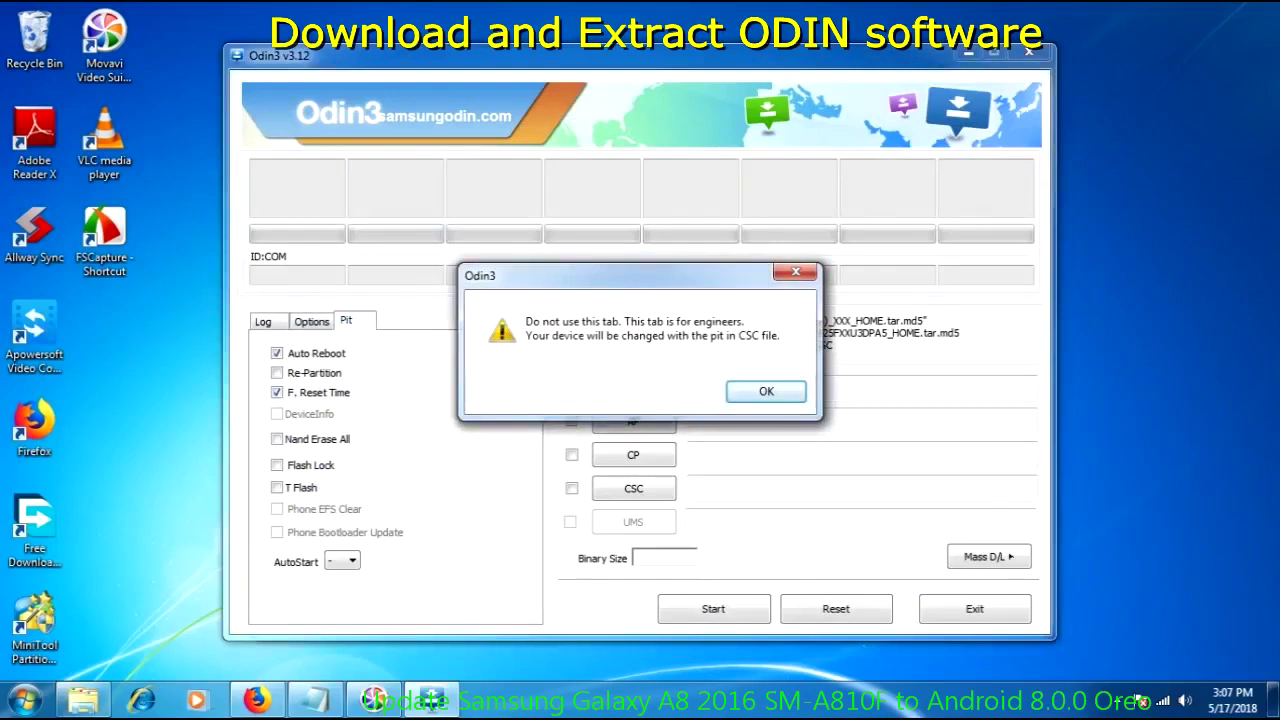
{"action": "key", "text": "Return"}
{"action": "left_click", "coordinate": [311, 321]}
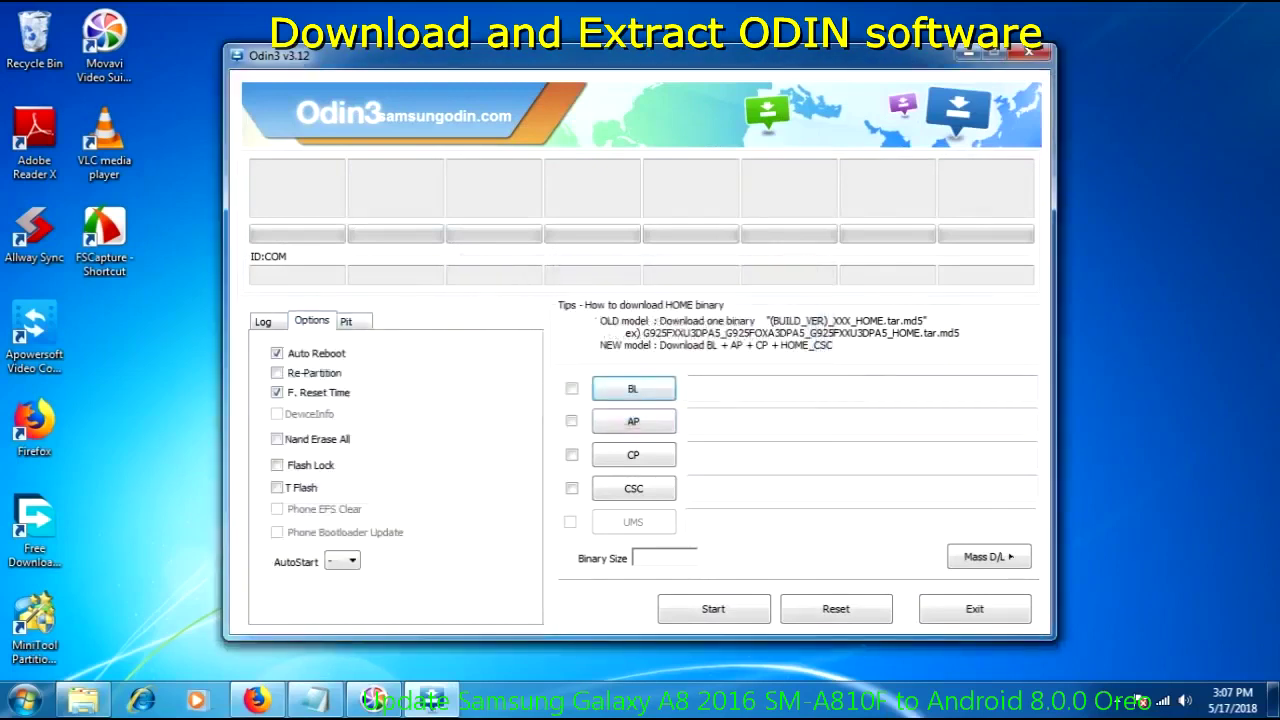
{"action": "left_click", "coordinate": [264, 321]}
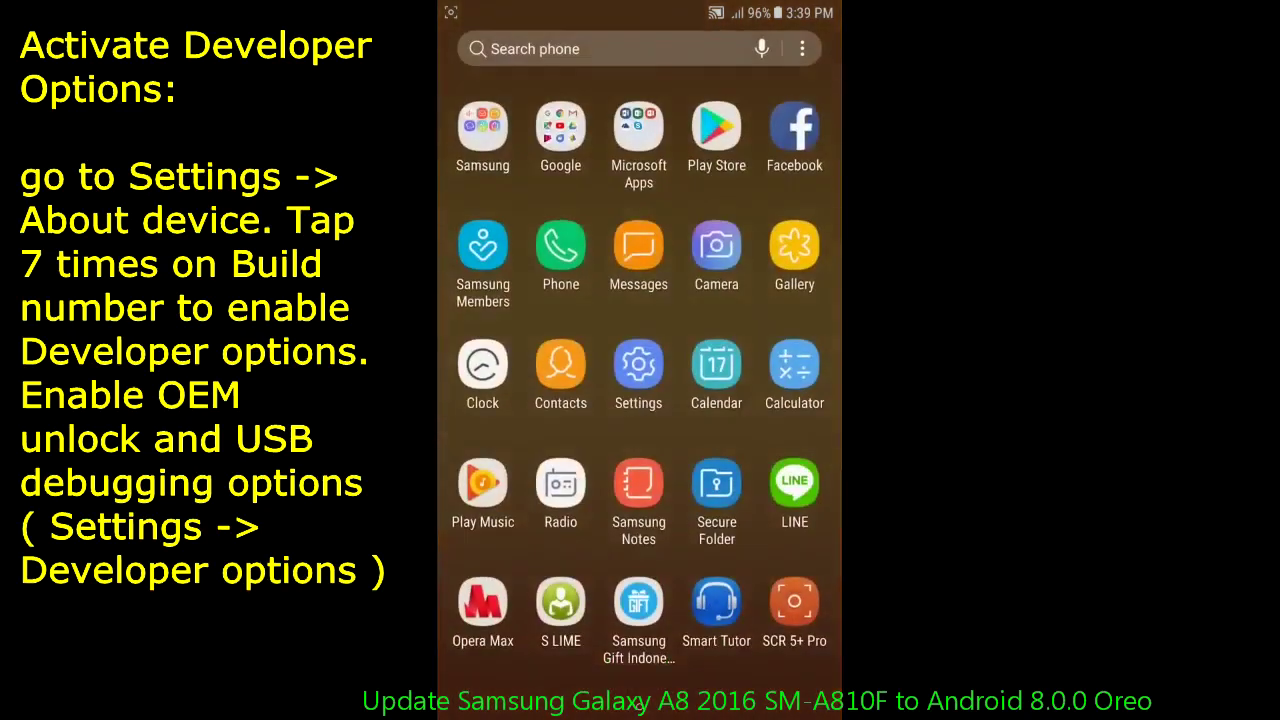
On the phone, open Settings and go to Software information under About phone
{"action": "left_click", "coordinate": [638, 364]}
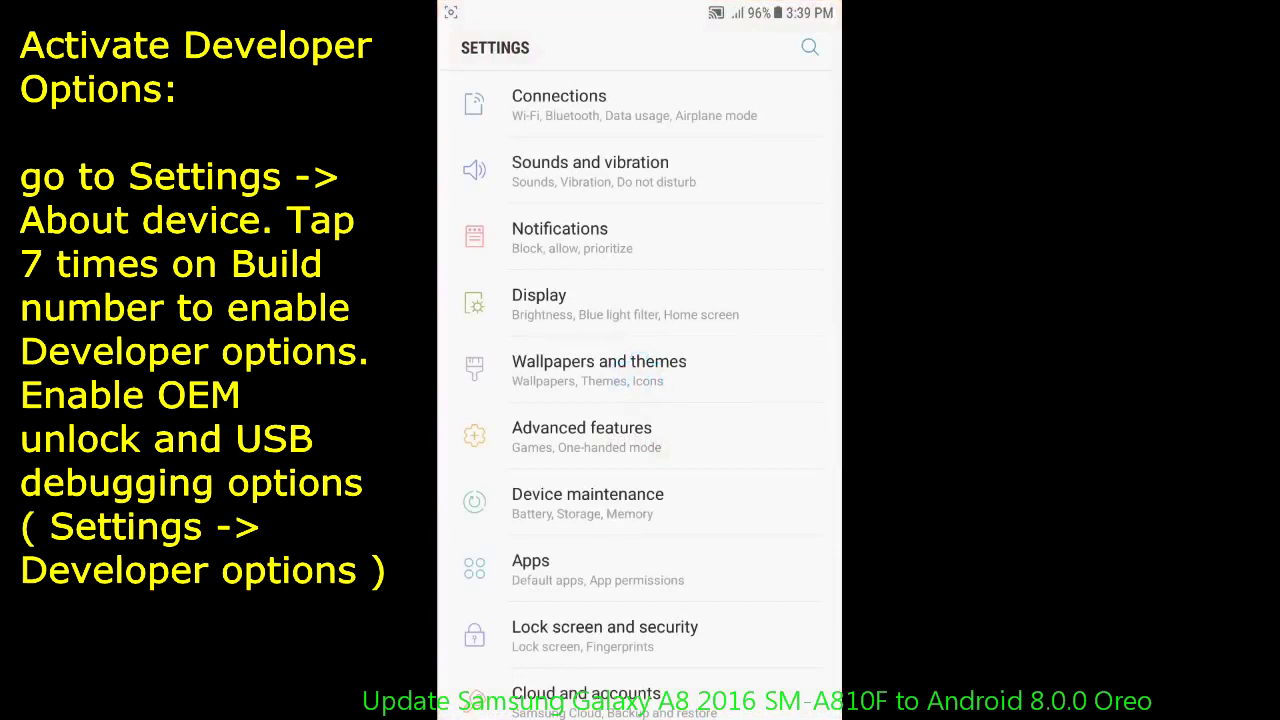
{"action": "scroll", "coordinate": [700, 550], "scroll_direction": "down", "scroll_amount": 5}
{"action": "scroll", "coordinate": [708, 536], "scroll_direction": "down", "scroll_amount": 3}
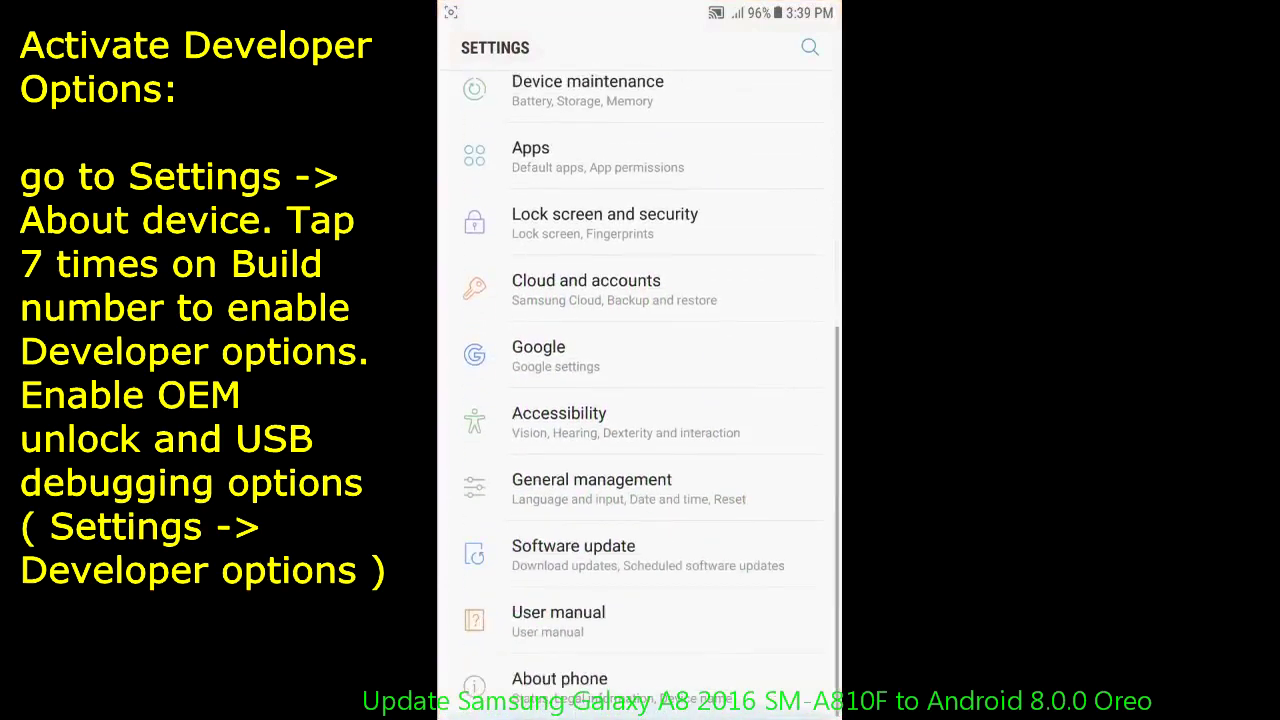
{"action": "left_click", "coordinate": [632, 676]}
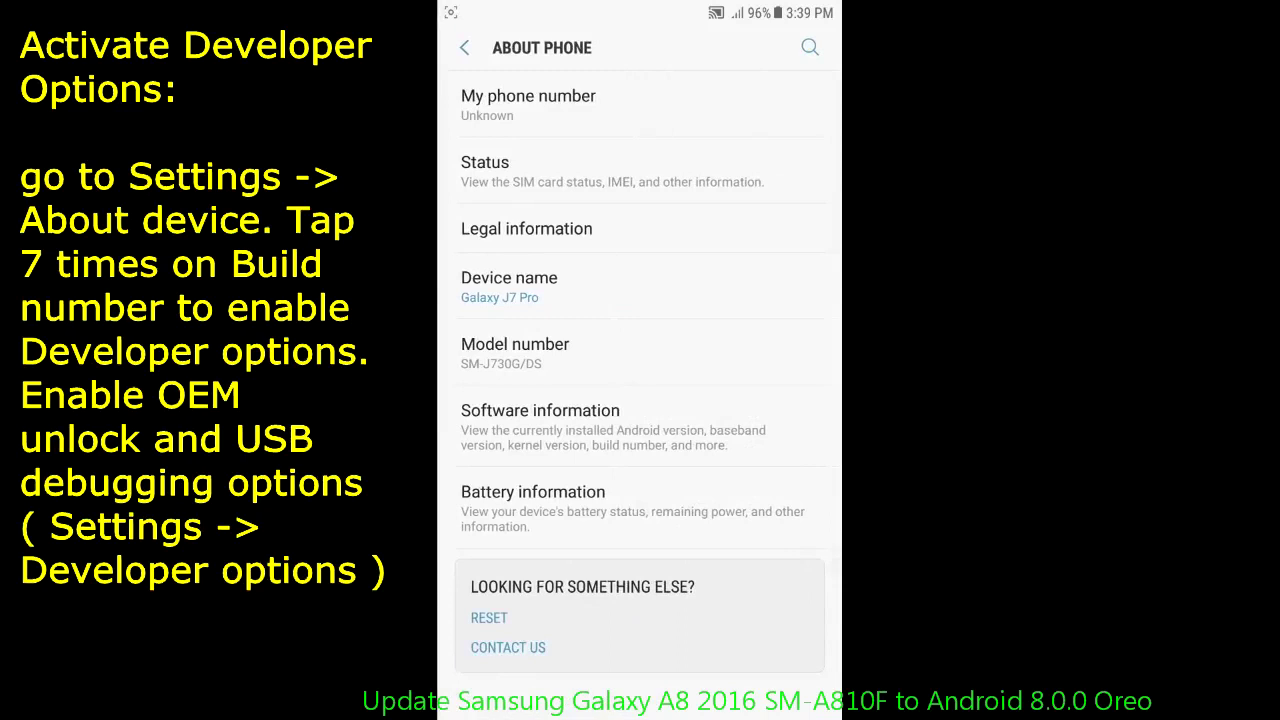
{"action": "left_click", "coordinate": [644, 424]}
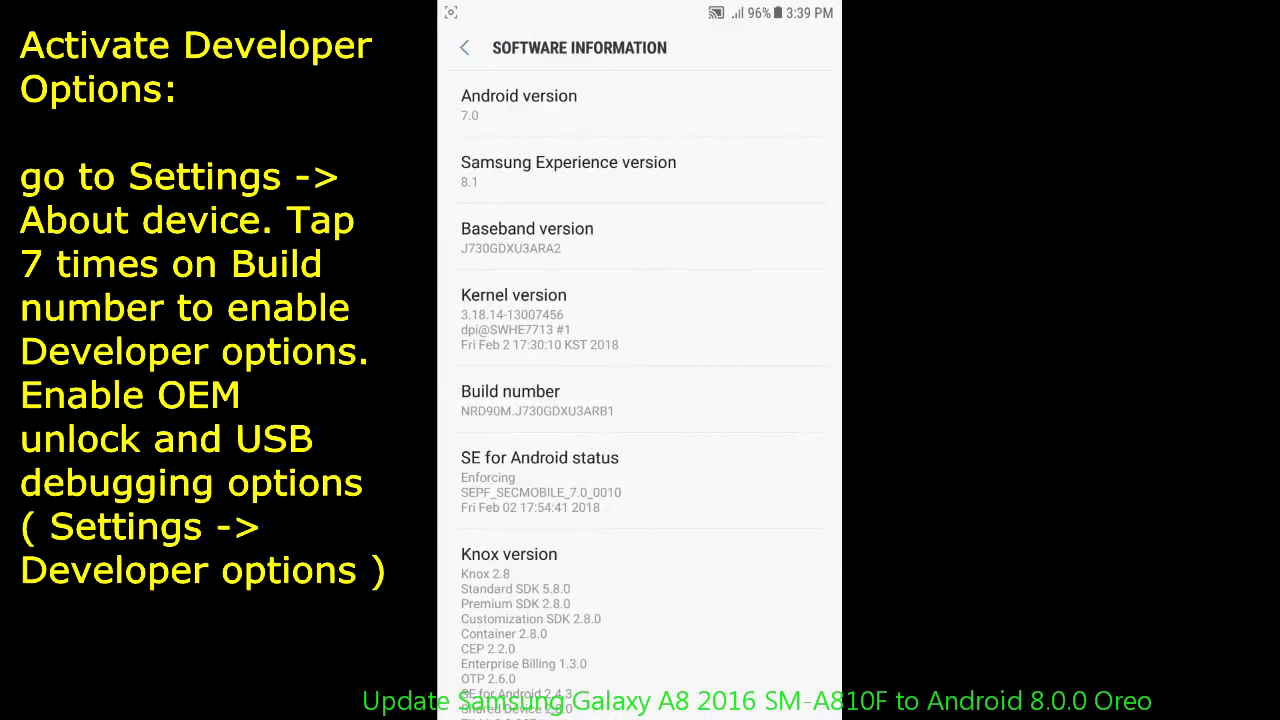
Unlock the phone's developer mode by tapping the Build number entry in Software information seven times
{"action": "left_click_drag", "start_coordinate": [670, 418], "coordinate": [760, 135]}
{"action": "left_click", "coordinate": [727, 206]}
{"action": "left_click_drag", "start_coordinate": [727, 206], "coordinate": [670, 534]}
{"action": "left_click", "coordinate": [627, 398]}
{"action": "left_click", "coordinate": [687, 399]}
{"action": "left_click", "coordinate": [696, 397]}
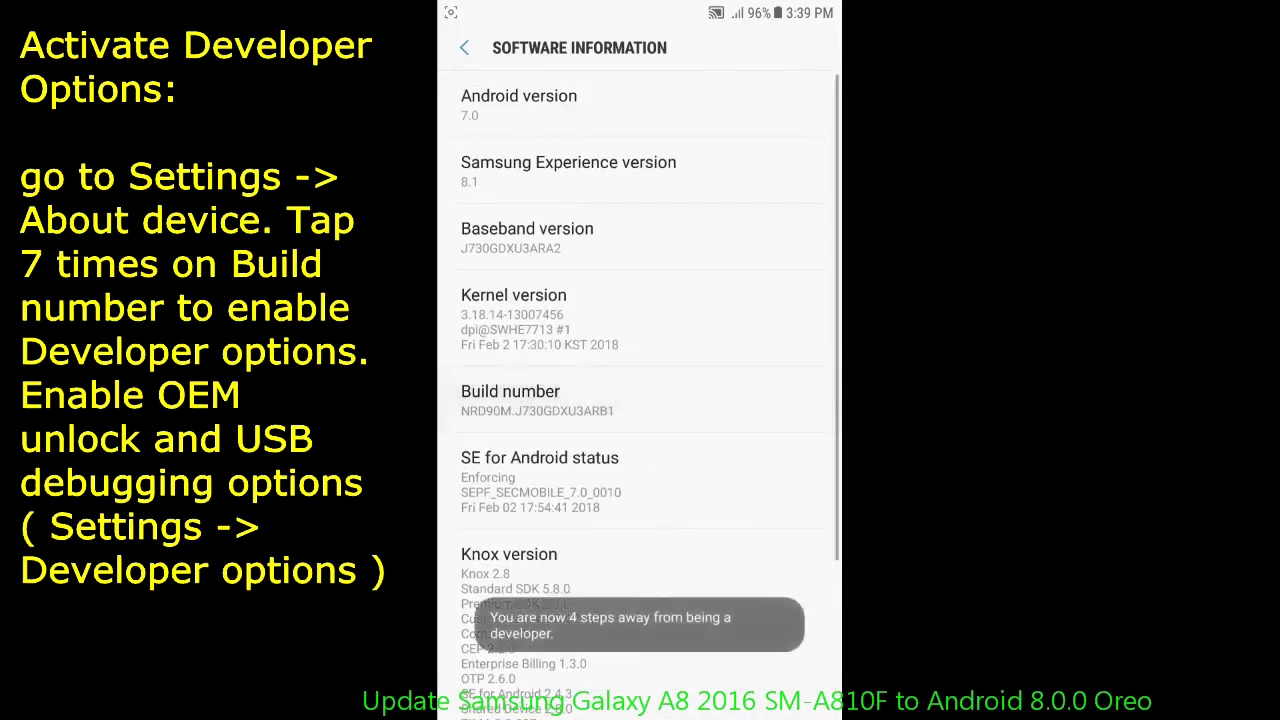
{"action": "left_click", "coordinate": [703, 403]}
{"action": "left_click", "coordinate": [706, 402]}
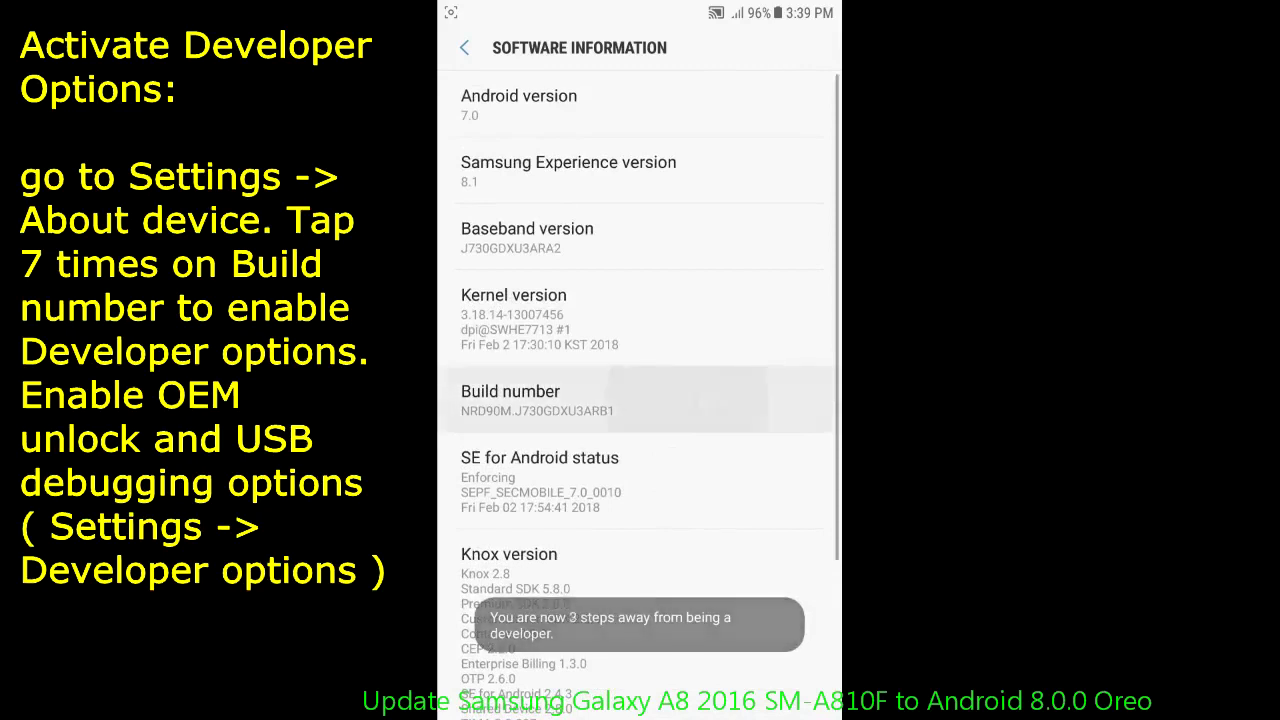
{"action": "left_click", "coordinate": [714, 396]}
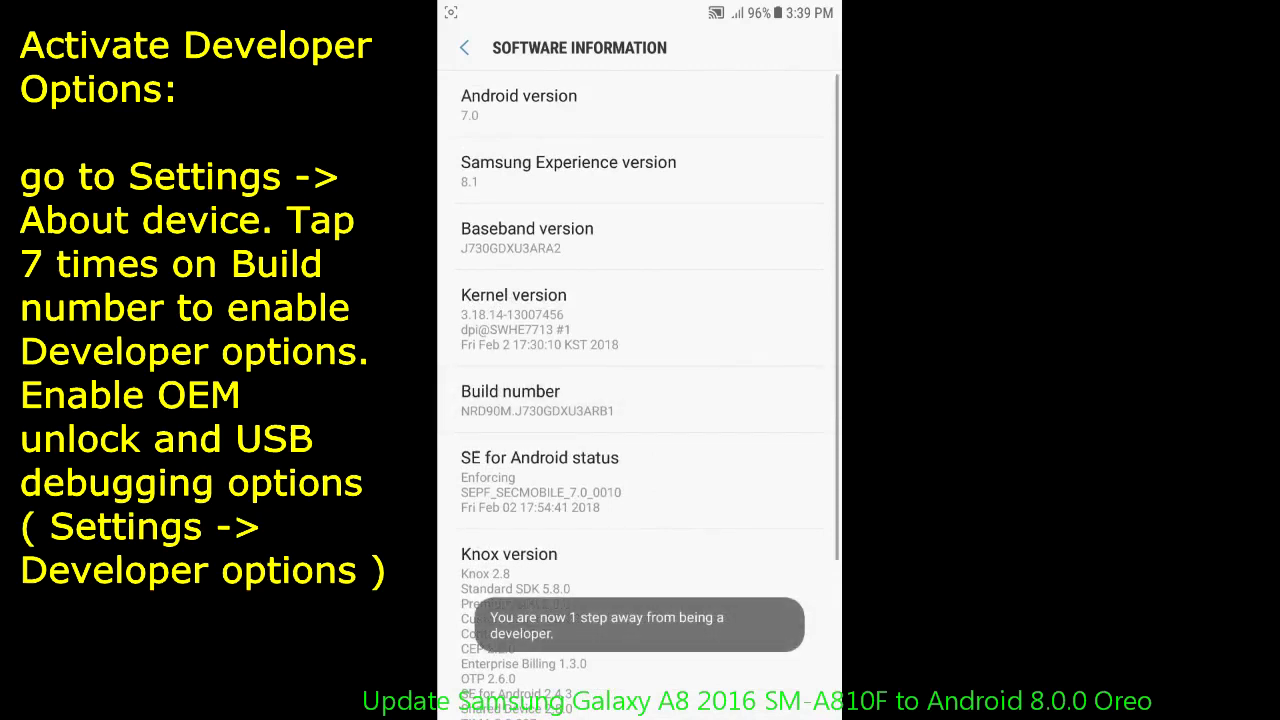
{"action": "left_click", "coordinate": [694, 405]}
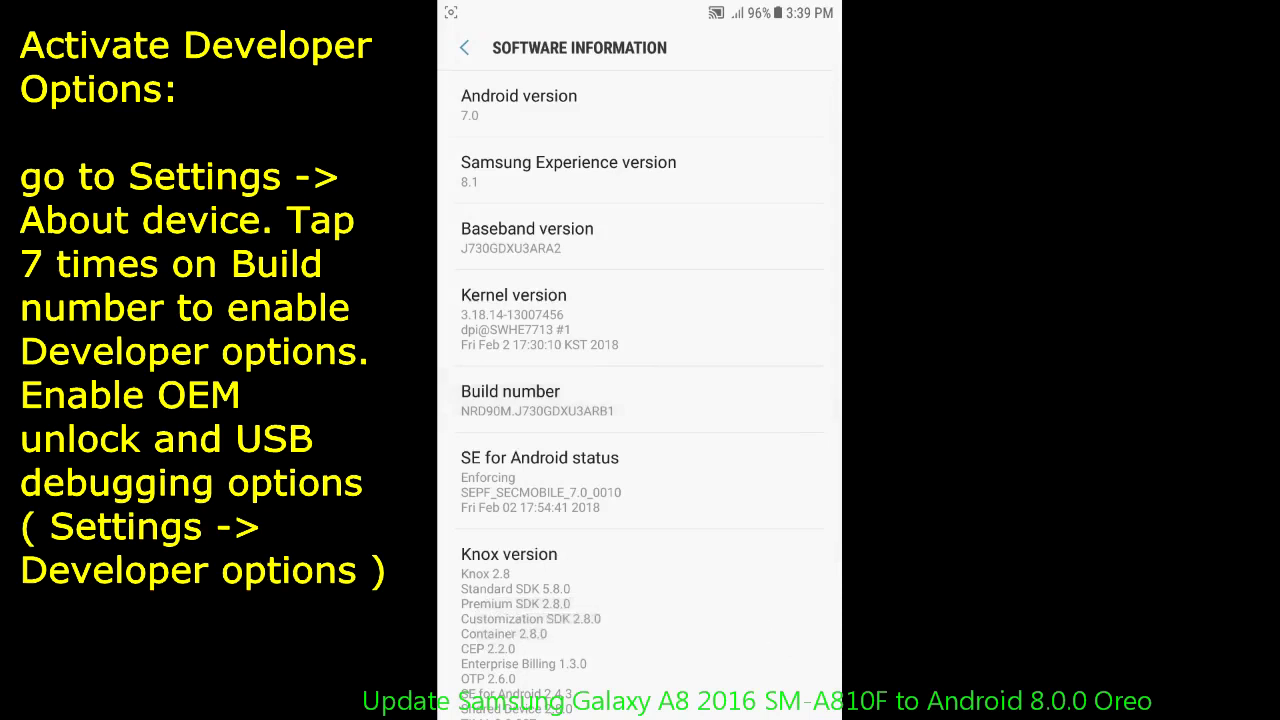
Return to the phone's main Settings list and open Developer options
{"action": "left_click", "coordinate": [464, 47]}
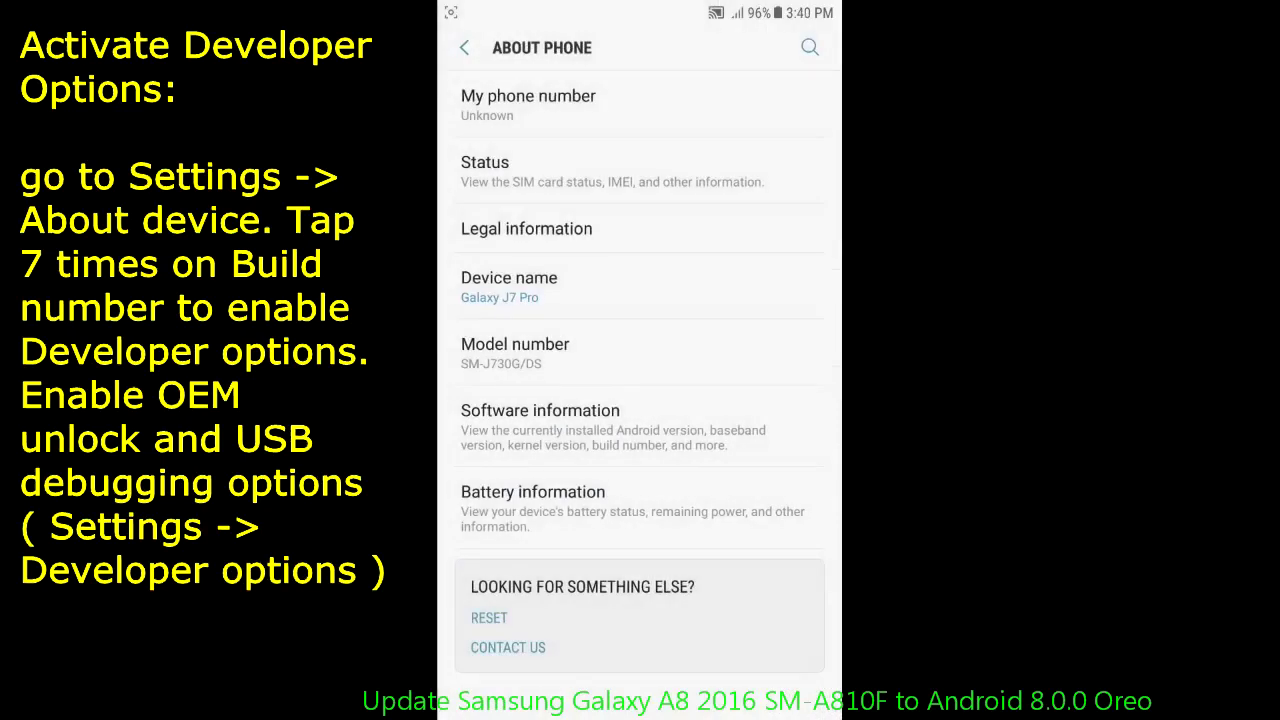
{"action": "key", "text": "Escape"}
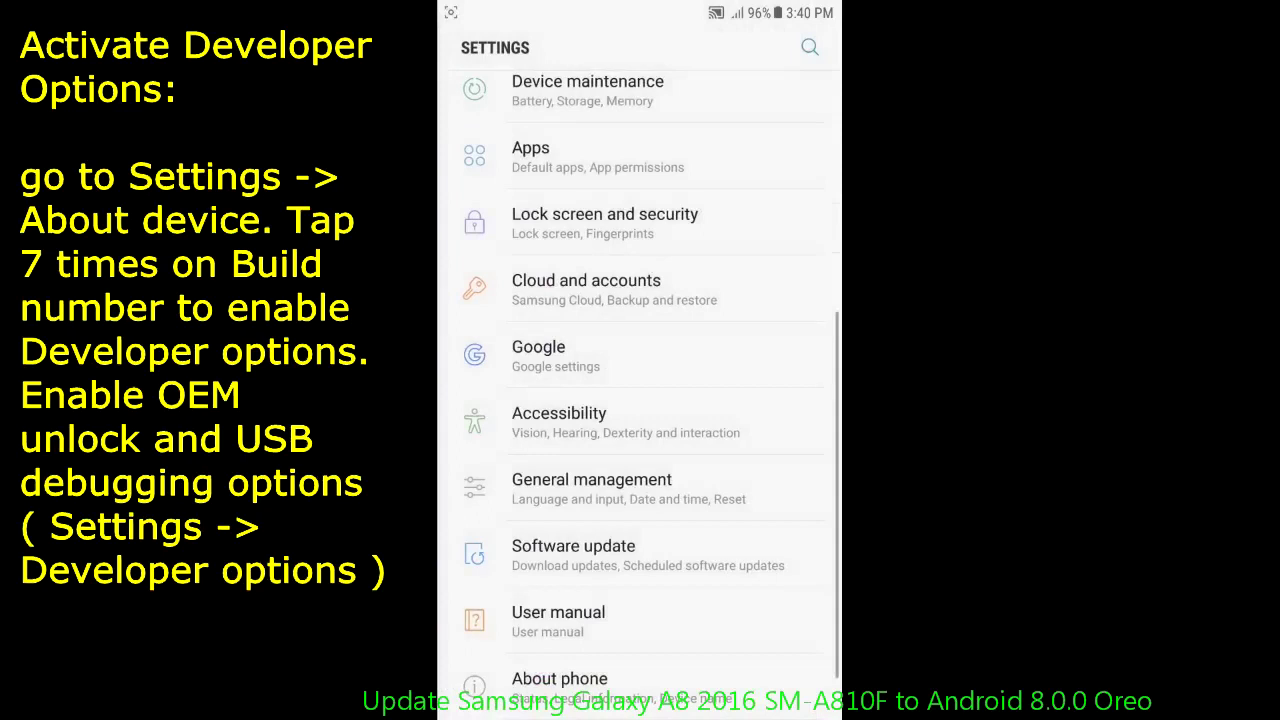
{"action": "scroll", "coordinate": [700, 600], "scroll_direction": "down", "scroll_amount": 1}
{"action": "left_click", "coordinate": [677, 681]}
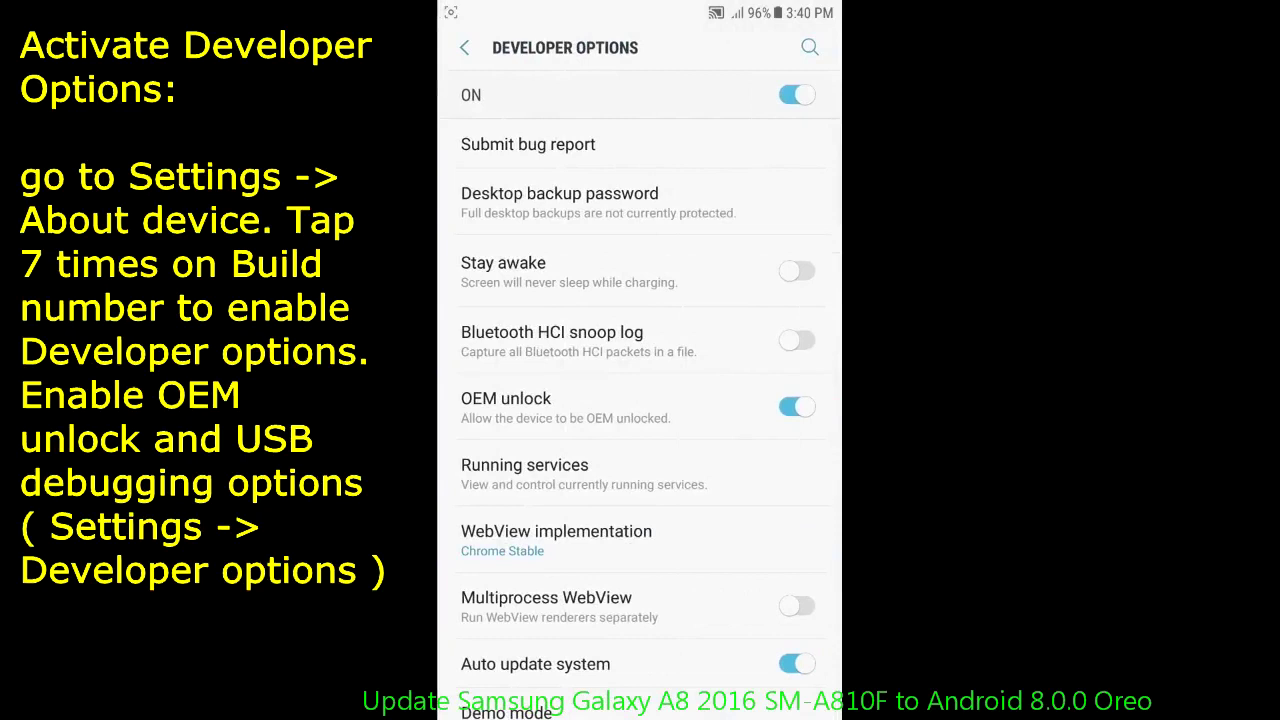
Turn on USB debugging in the Debugging section and allow it in the confirmation dialog
{"action": "left_click_drag", "start_coordinate": [712, 477], "coordinate": [740, 517]}
{"action": "left_click_drag", "start_coordinate": [745, 585], "coordinate": [772, 450]}
{"action": "left_click_drag", "start_coordinate": [729, 531], "coordinate": [729, 457]}
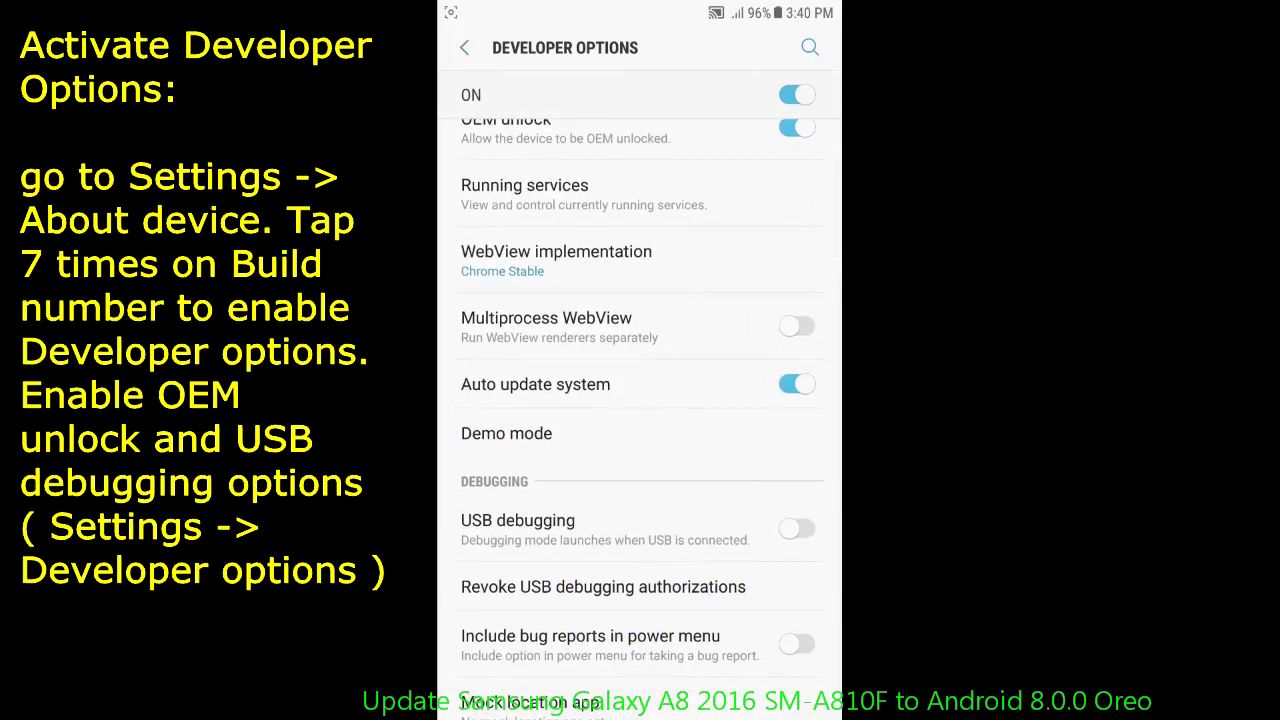
{"action": "left_click", "coordinate": [797, 528]}
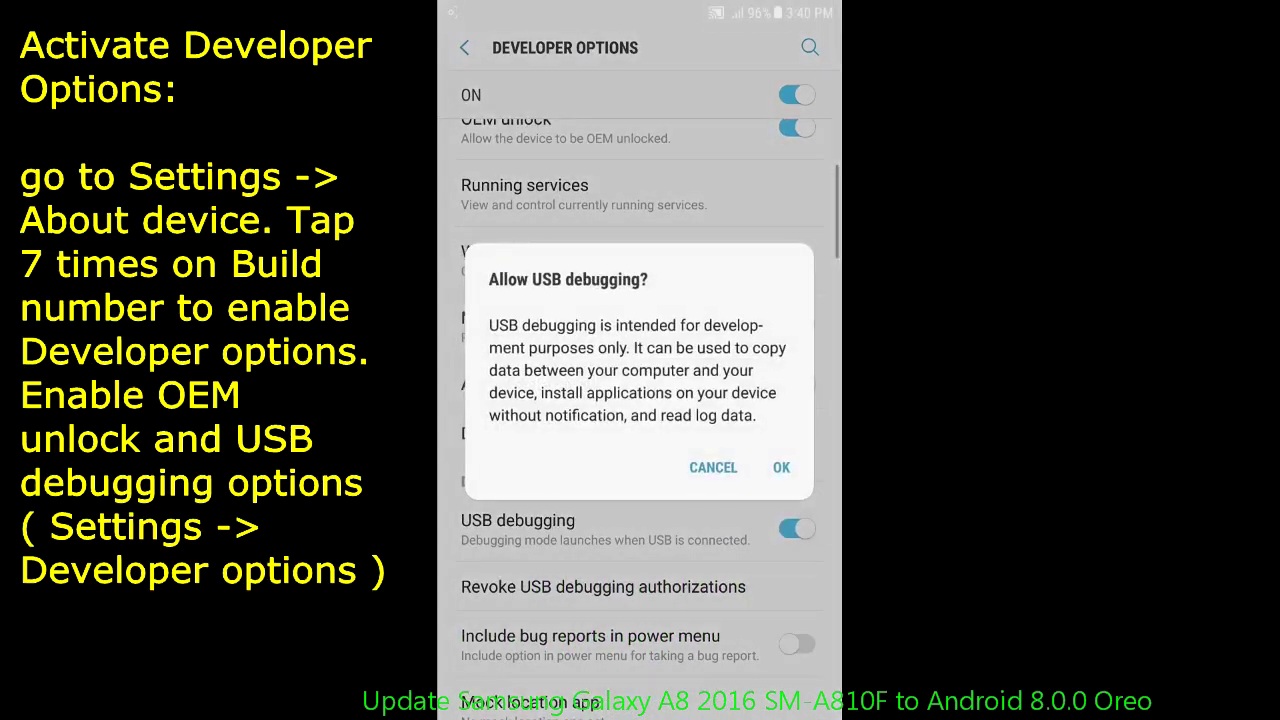
{"action": "left_click", "coordinate": [778, 468]}
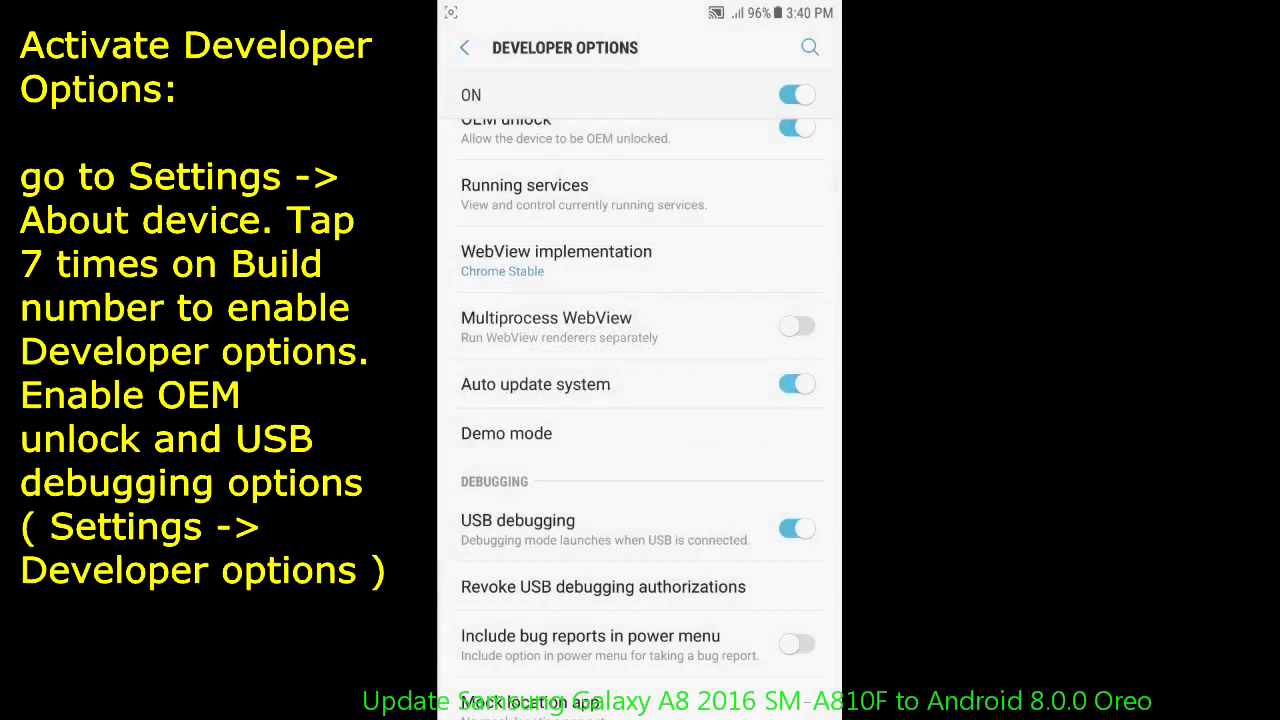
Look over the rest of the Developer options, from OEM unlock through to the Applications settings
{"action": "left_click_drag", "start_coordinate": [689, 410], "coordinate": [689, 554]}
{"action": "left_click", "coordinate": [714, 434]}
{"action": "left_click_drag", "start_coordinate": [715, 435], "coordinate": [701, 523]}
{"action": "left_click_drag", "start_coordinate": [714, 450], "coordinate": [718, 380]}
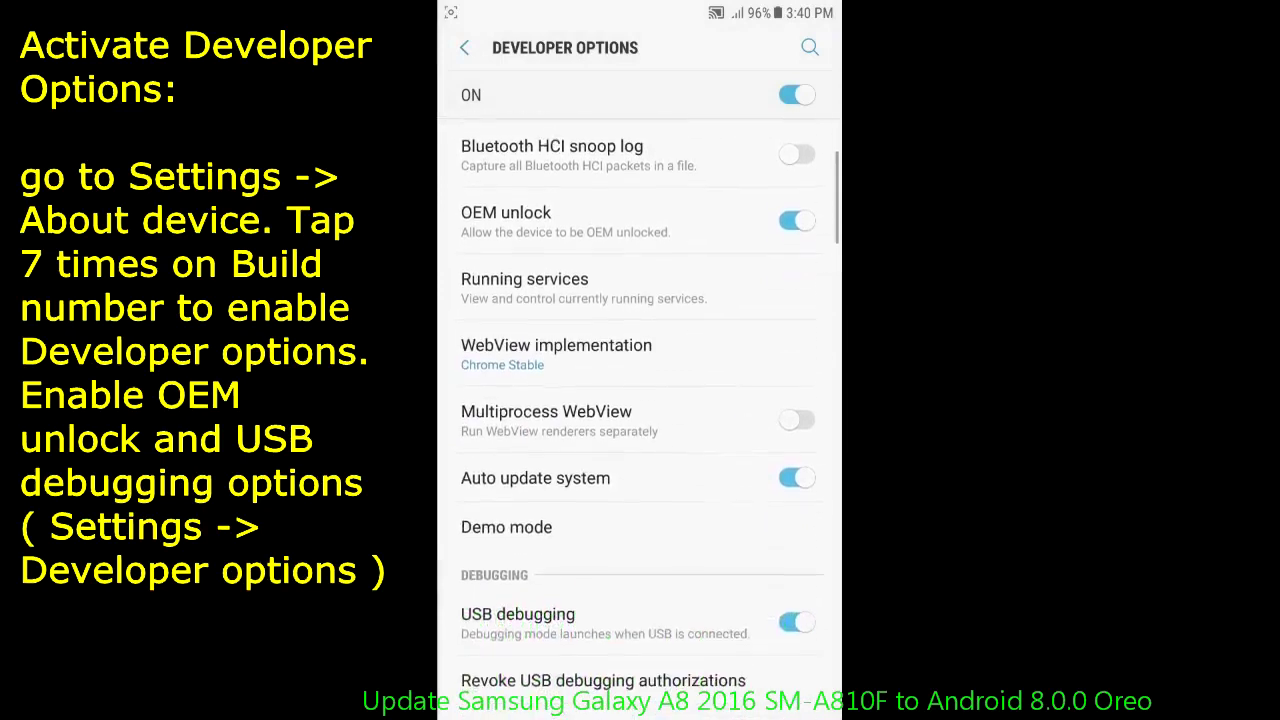
{"action": "left_click_drag", "start_coordinate": [700, 553], "coordinate": [758, 398]}
{"action": "left_click_drag", "start_coordinate": [714, 523], "coordinate": [778, 350]}
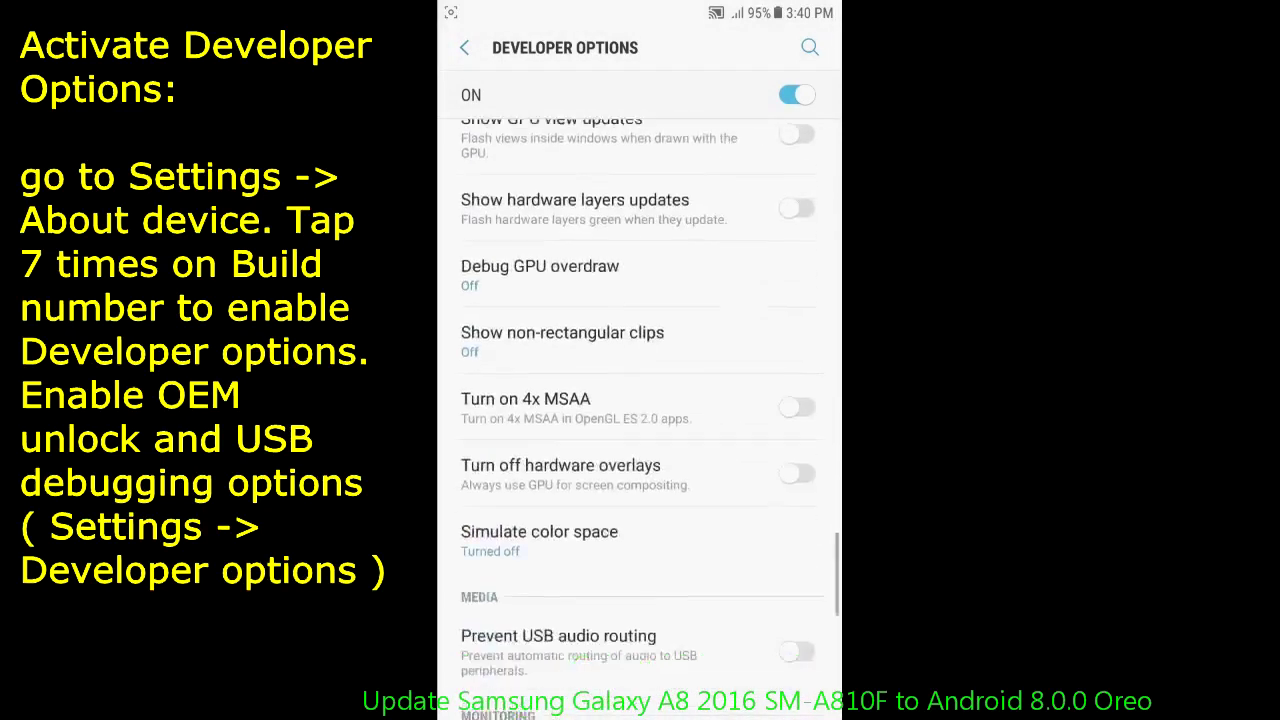
{"action": "left_click_drag", "start_coordinate": [728, 530], "coordinate": [741, 450]}
{"action": "scroll", "coordinate": [724, 489], "scroll_direction": "down", "scroll_amount": 3}
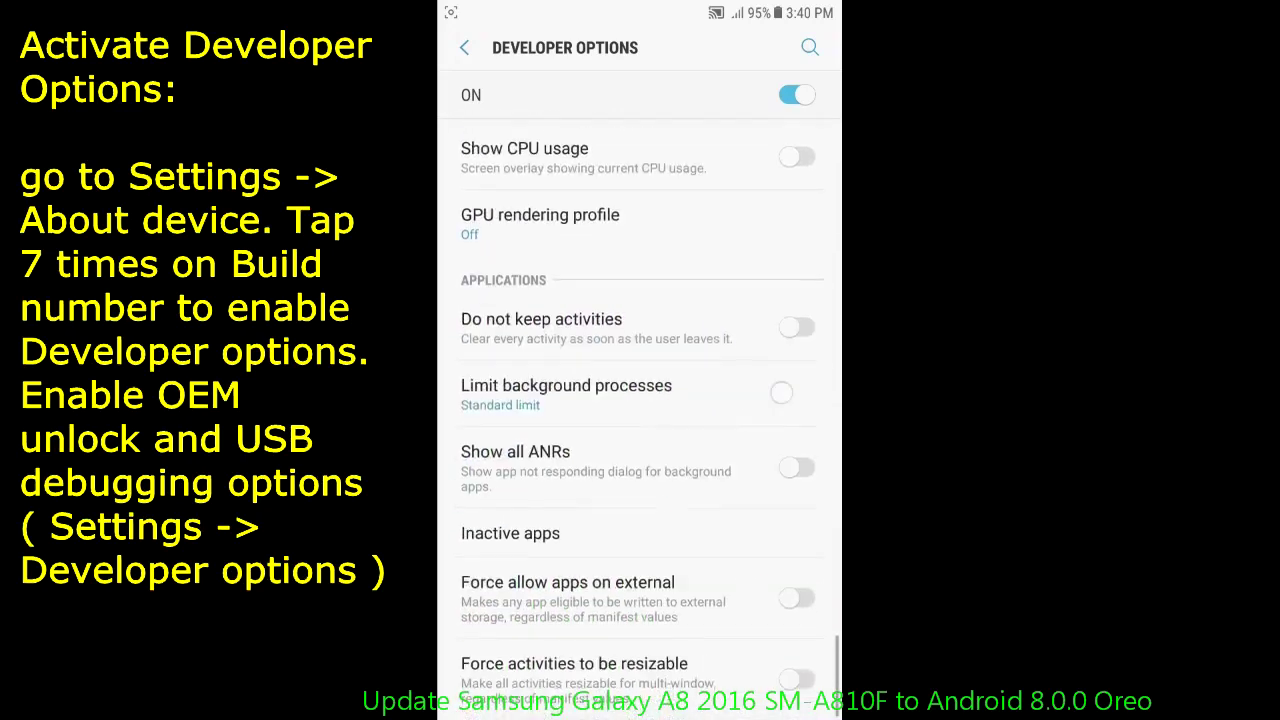
{"action": "scroll", "coordinate": [709, 449], "scroll_direction": "down", "scroll_amount": 10}
{"action": "scroll", "coordinate": [683, 593], "scroll_direction": "up", "scroll_amount": 10}
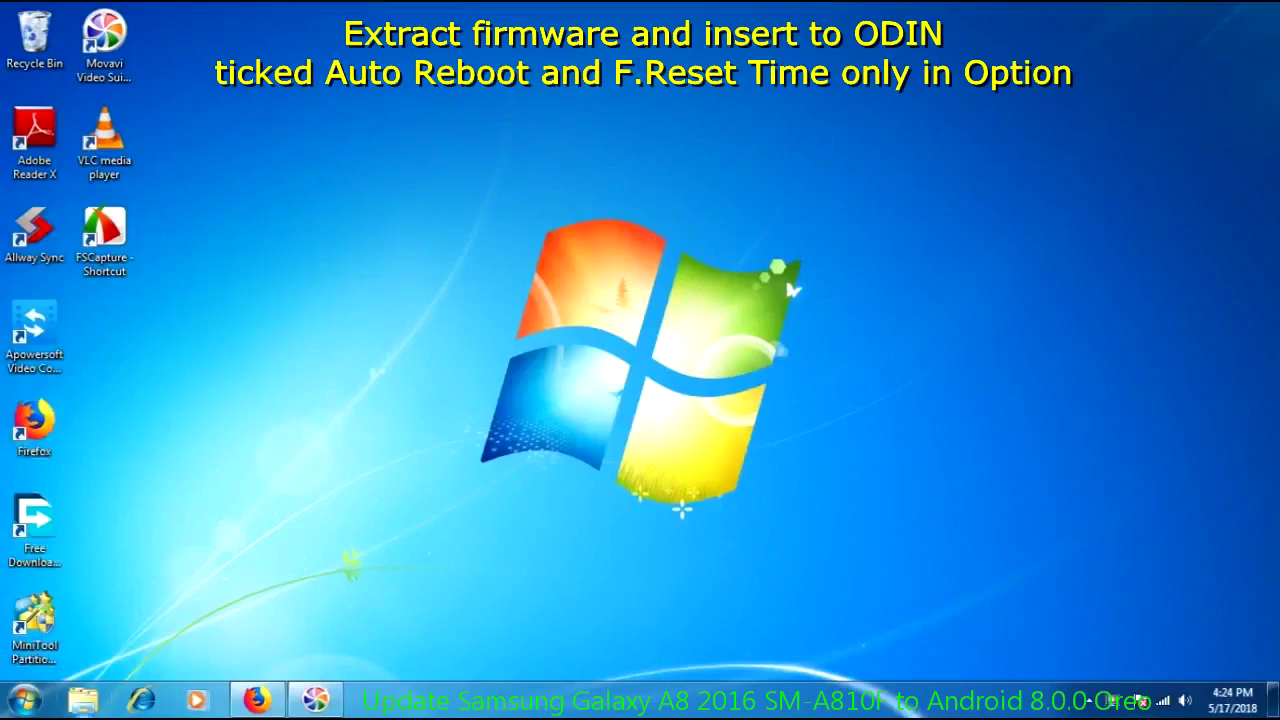
On the PC, switch to Windows Explorer, open the SM-J730G firmware zip on Backup (G:) in WinRAR and dismiss the purchase reminder
{"action": "left_click", "coordinate": [83, 700]}
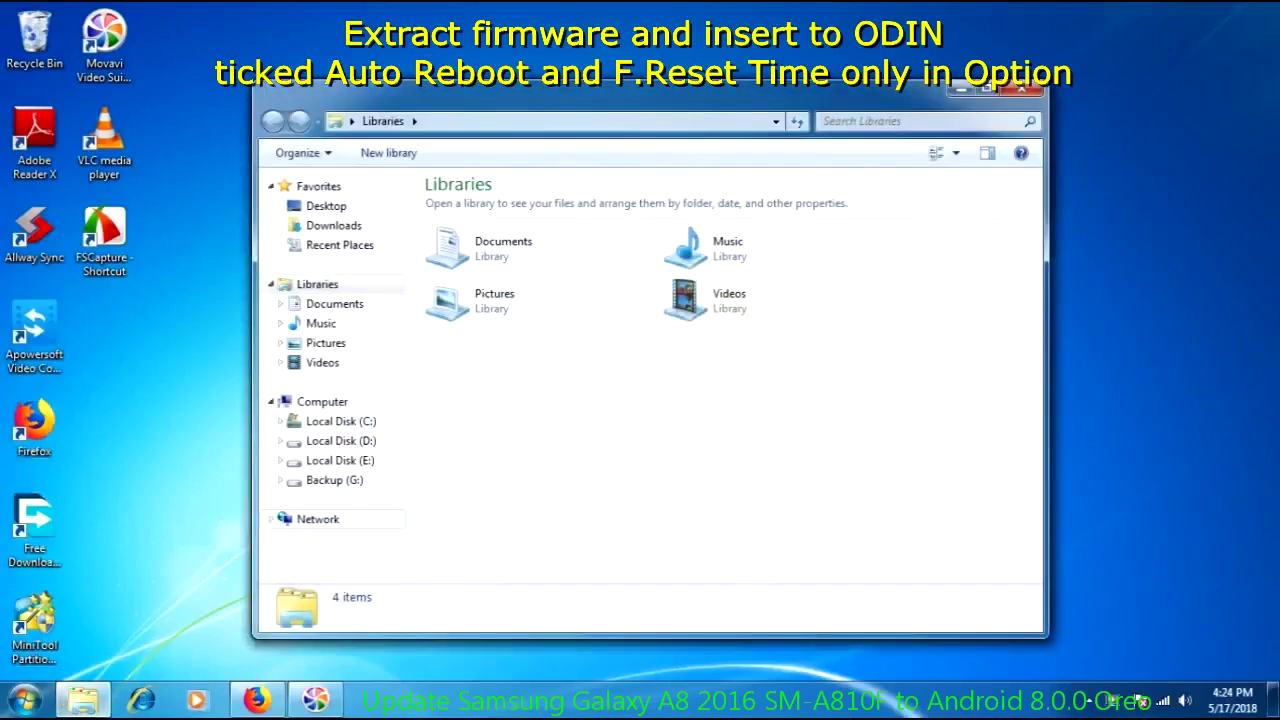
{"action": "left_click", "coordinate": [334, 480]}
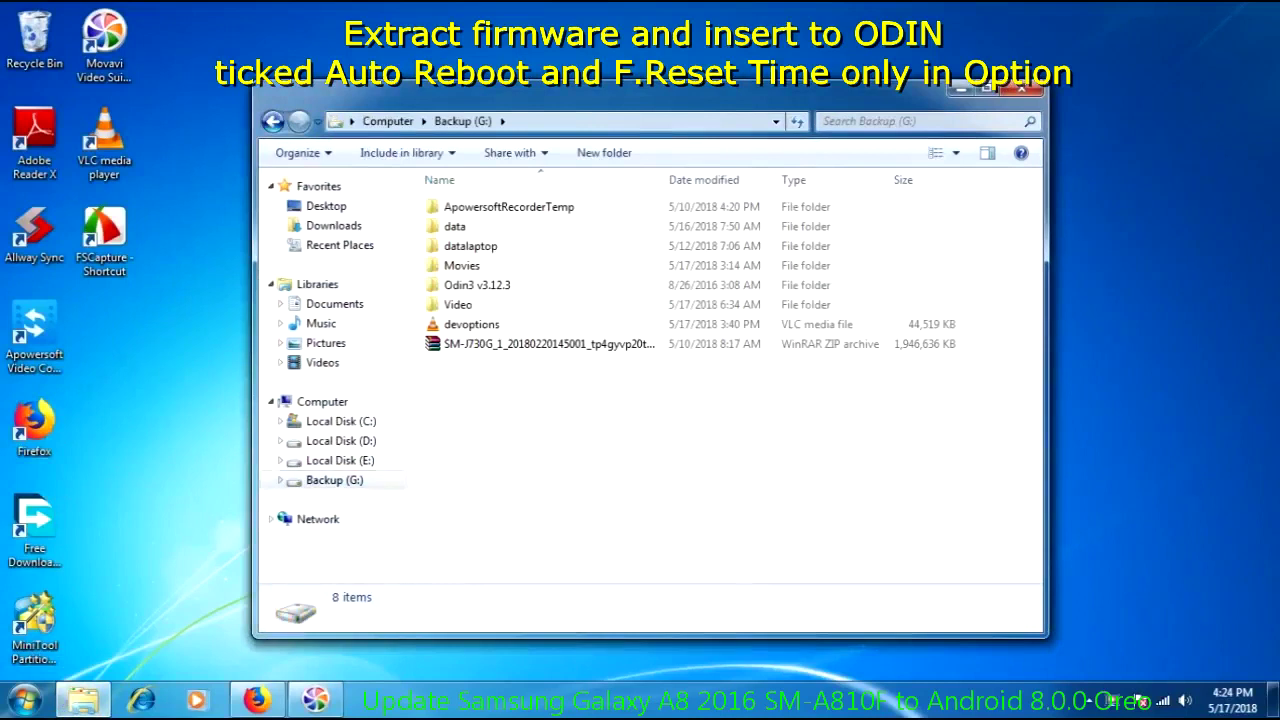
{"action": "left_click", "coordinate": [540, 343]}
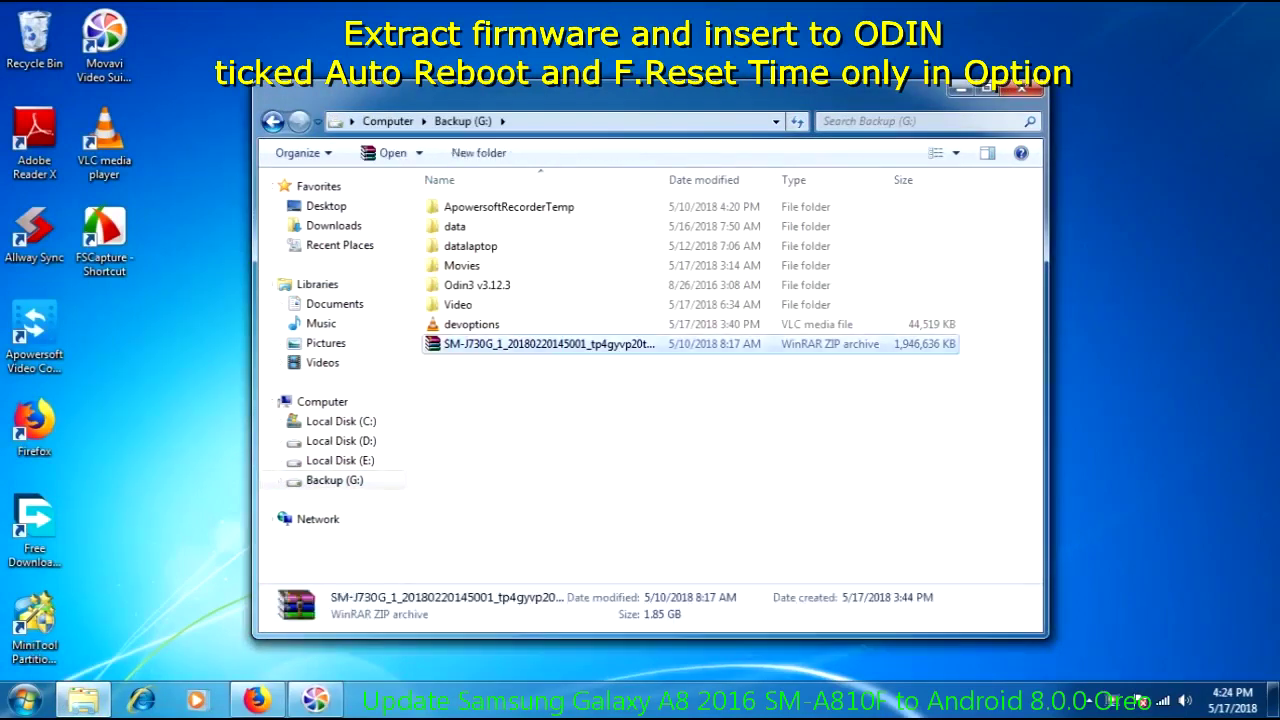
{"action": "key", "text": "Return"}
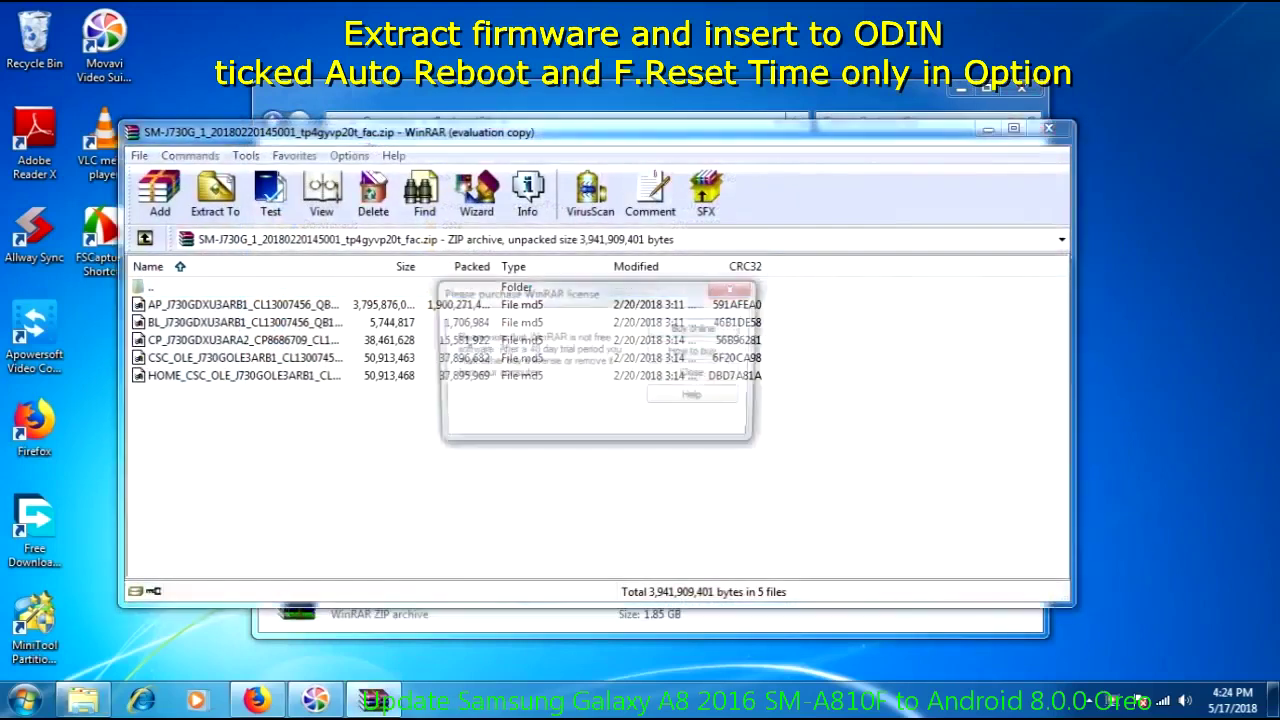
{"action": "key", "text": "Escape"}
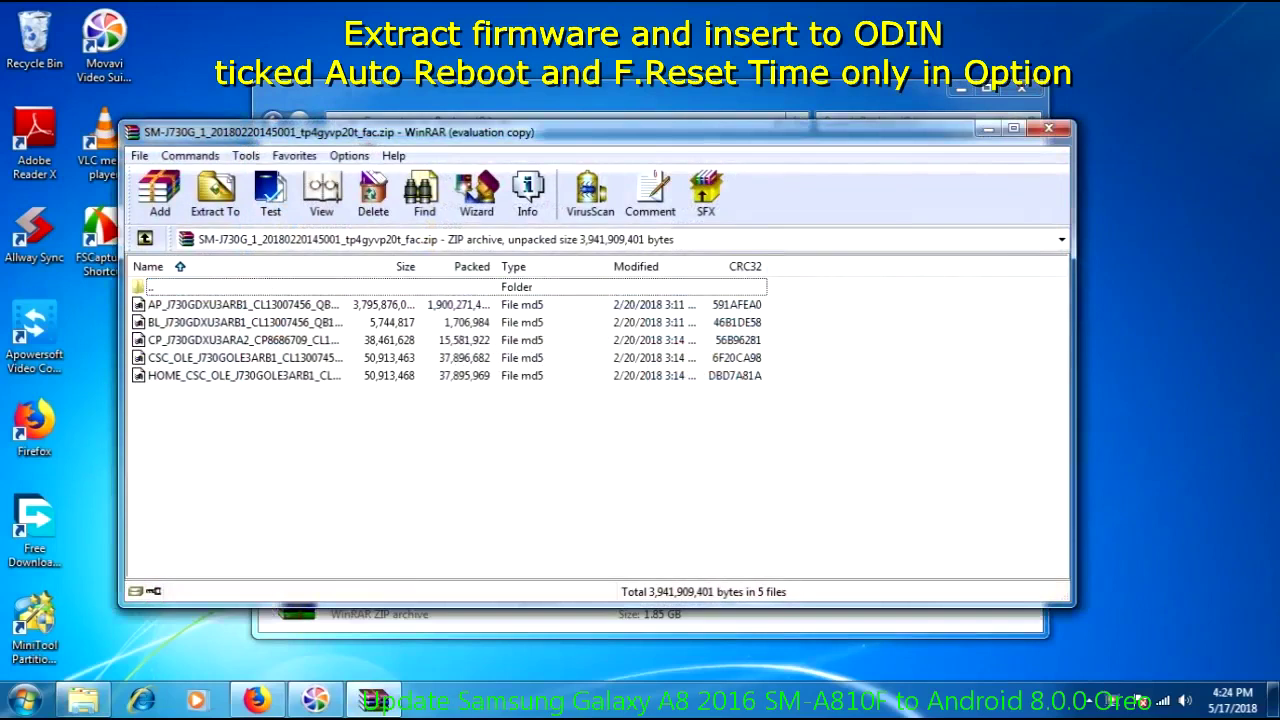
Go through the AP, BL, CP, CSC and HOME_CSC files inside the firmware archive
{"action": "key", "text": "Down"}
{"action": "key", "text": "Down"}
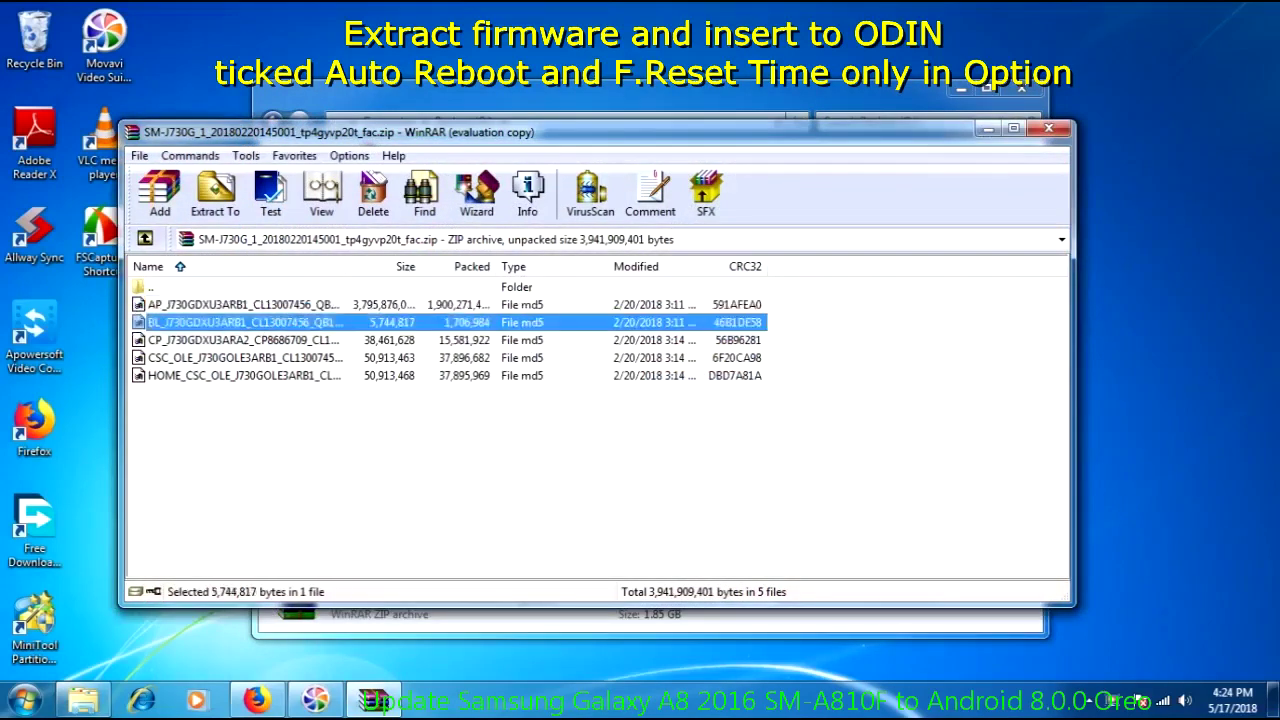
{"action": "key", "text": "Down"}
{"action": "key", "text": "Down"}
{"action": "key", "text": "Down"}
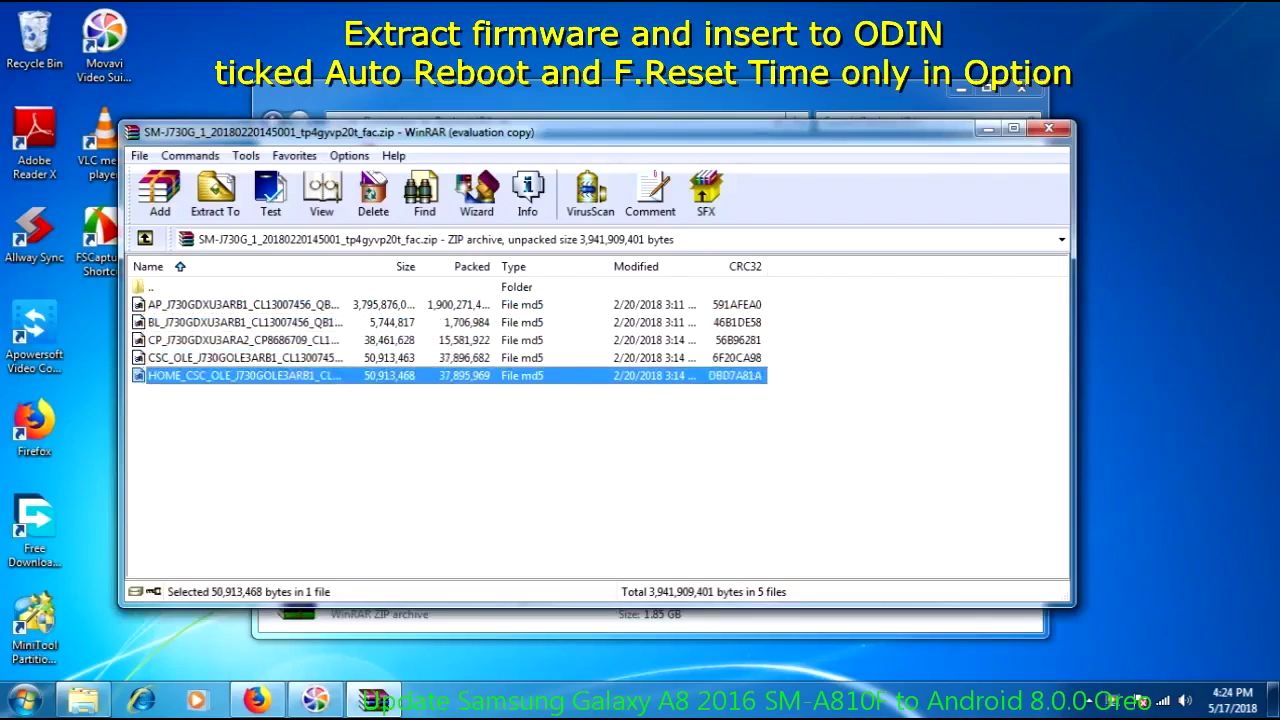
{"action": "key", "text": "Escape"}
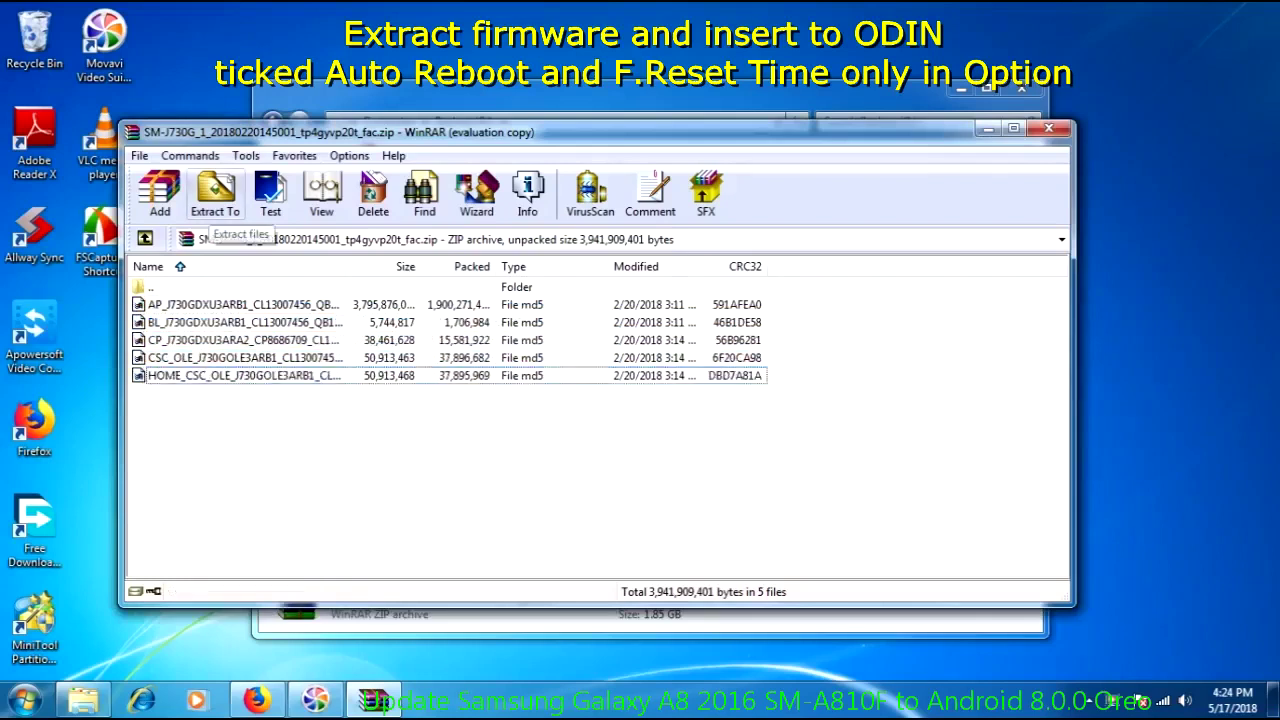
Extract all files of the firmware archive to the new folder G:\SMJ730G_Firmware
{"action": "left_click", "coordinate": [215, 195]}
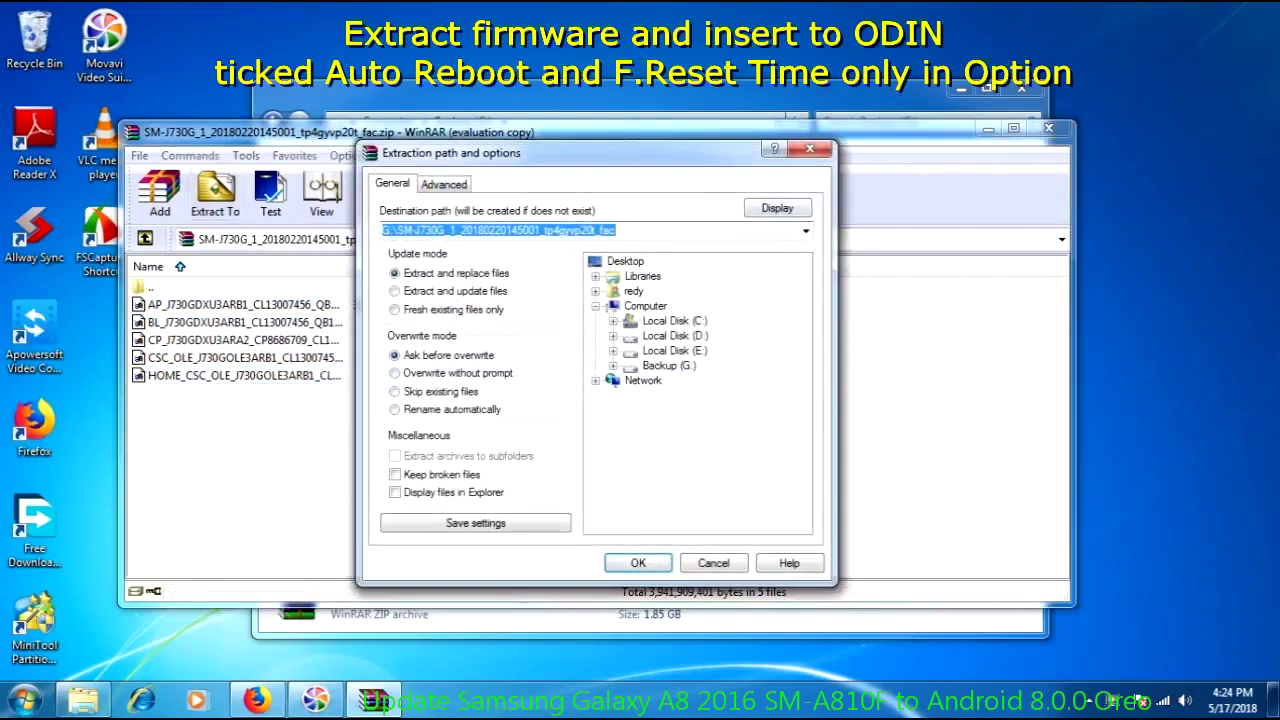
{"action": "left_click", "coordinate": [668, 365]}
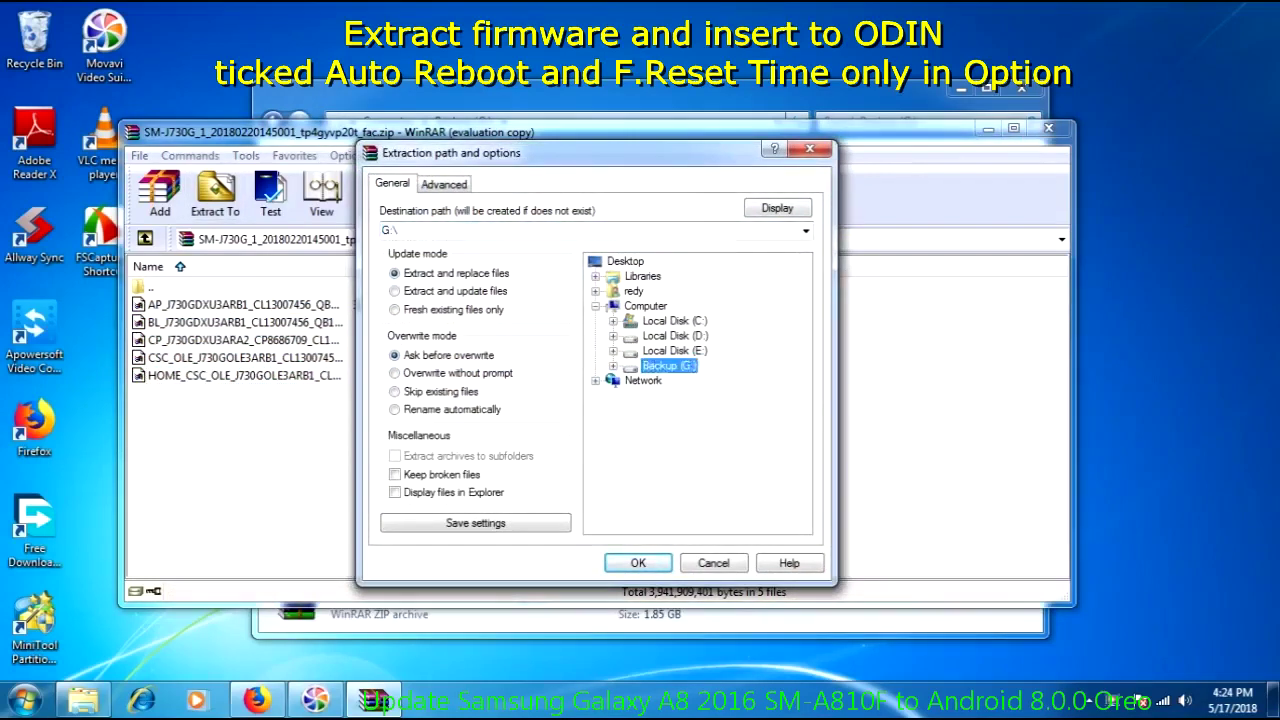
{"action": "left_click", "coordinate": [400, 230]}
{"action": "left_click", "coordinate": [400, 230]}
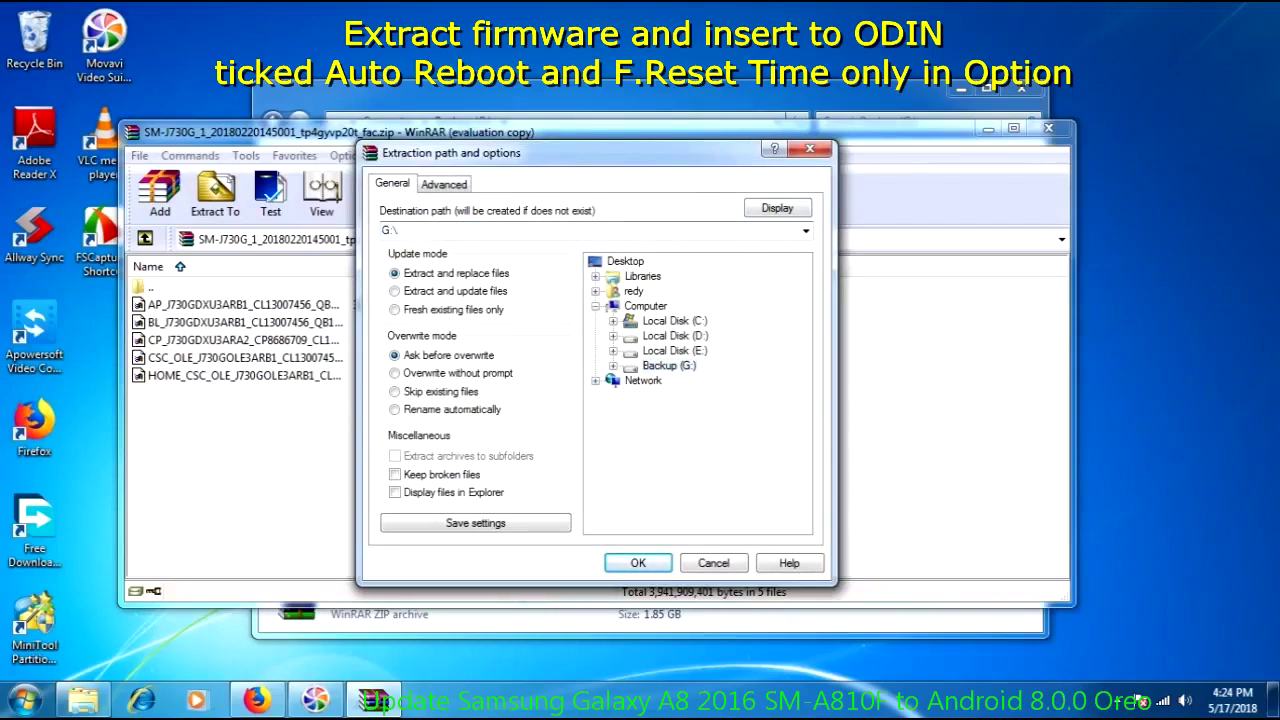
{"action": "type", "text": "SM"}
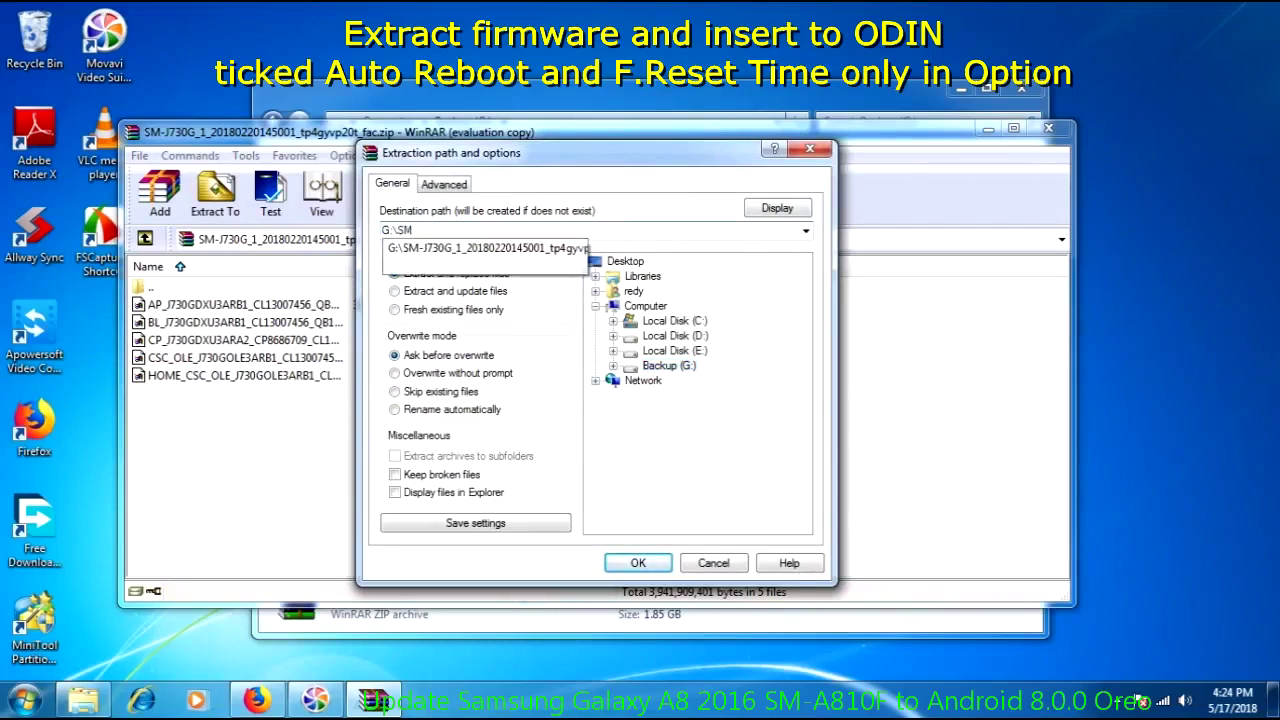
{"action": "type", "text": "-J730G"}
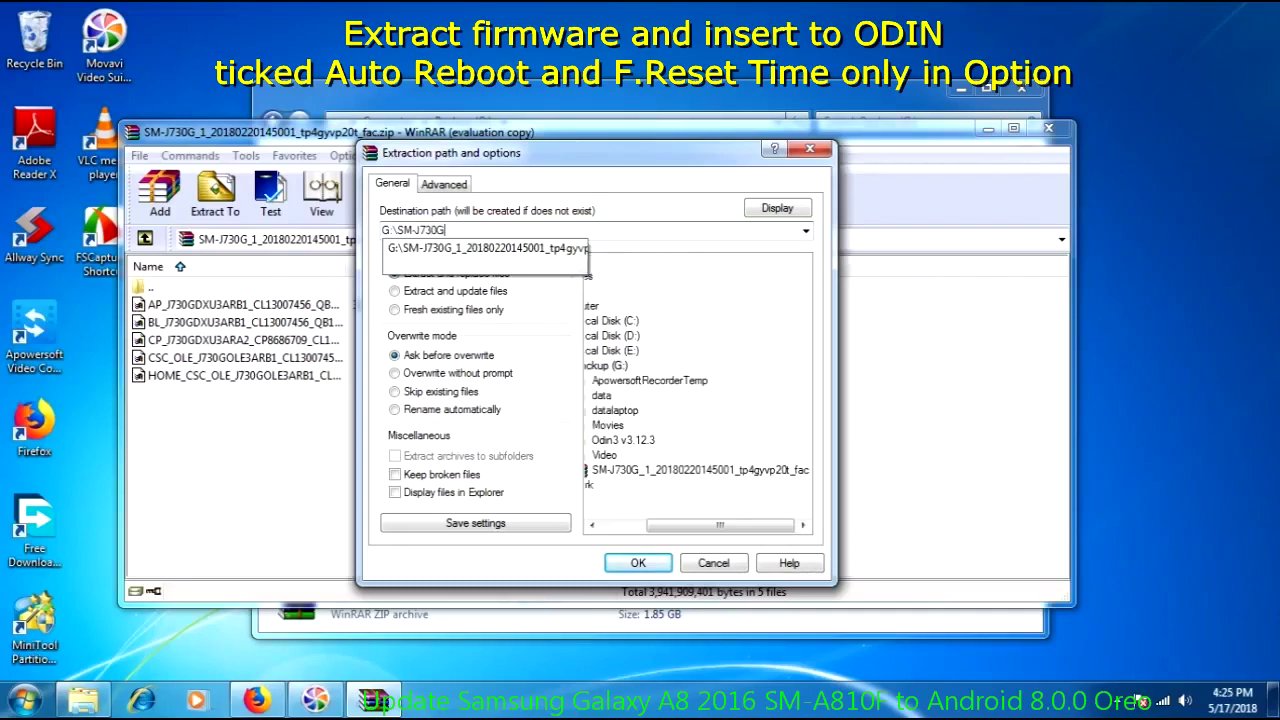
{"action": "type", "text": "_Frmw"}
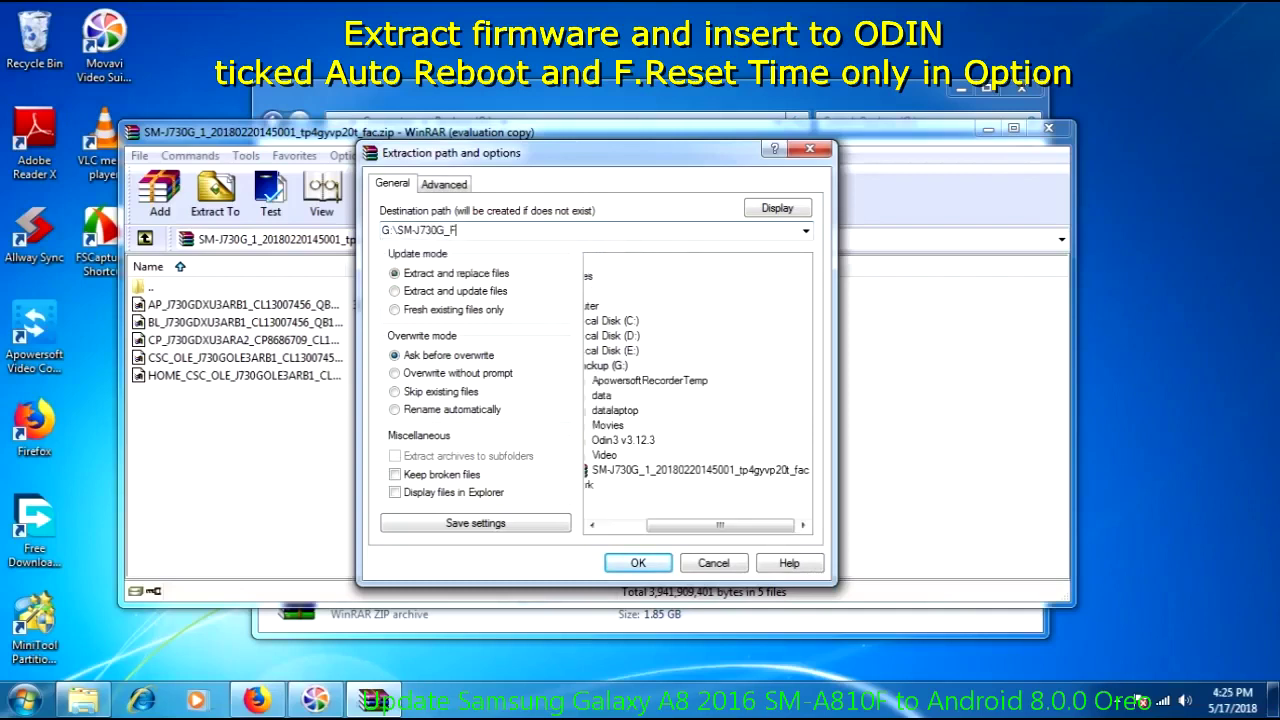
{"action": "key", "text": "BackSpace"}
{"action": "key", "text": "BackSpace"}
{"action": "key", "text": "BackSpace"}
{"action": "type", "text": "irmware"}
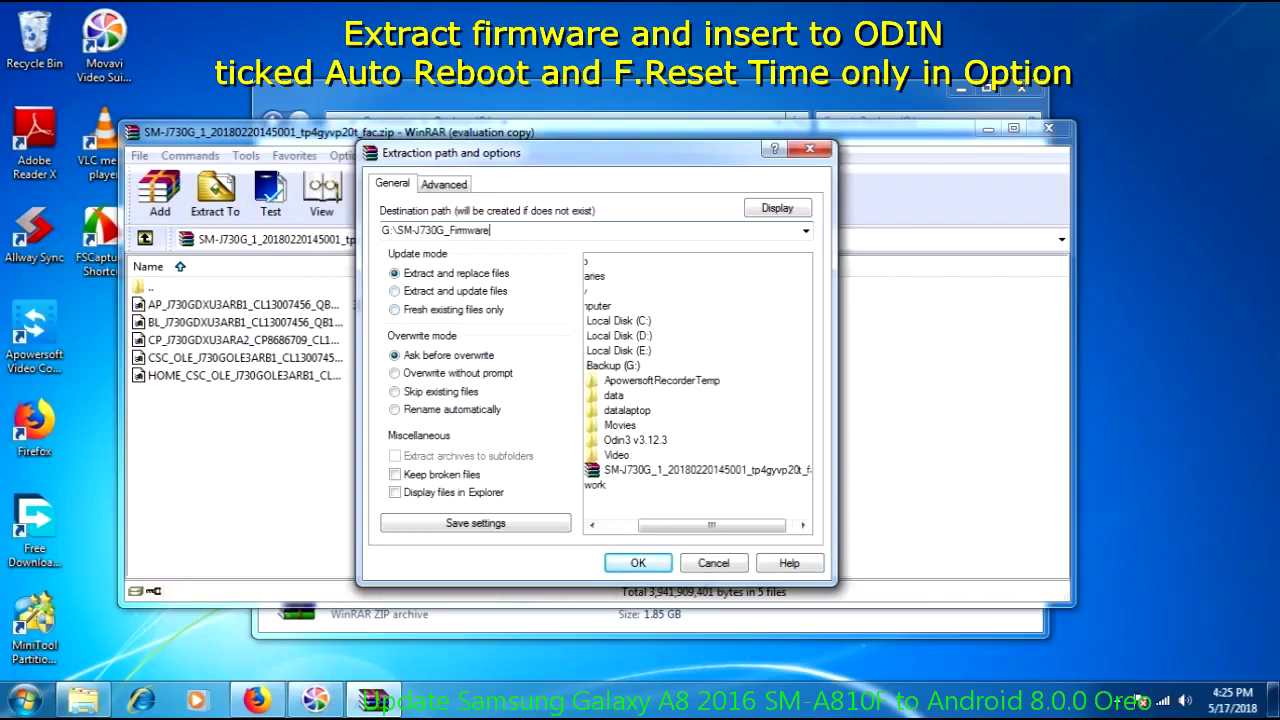
{"action": "left_click", "coordinate": [412, 230]}
{"action": "key", "text": "BackSpace"}
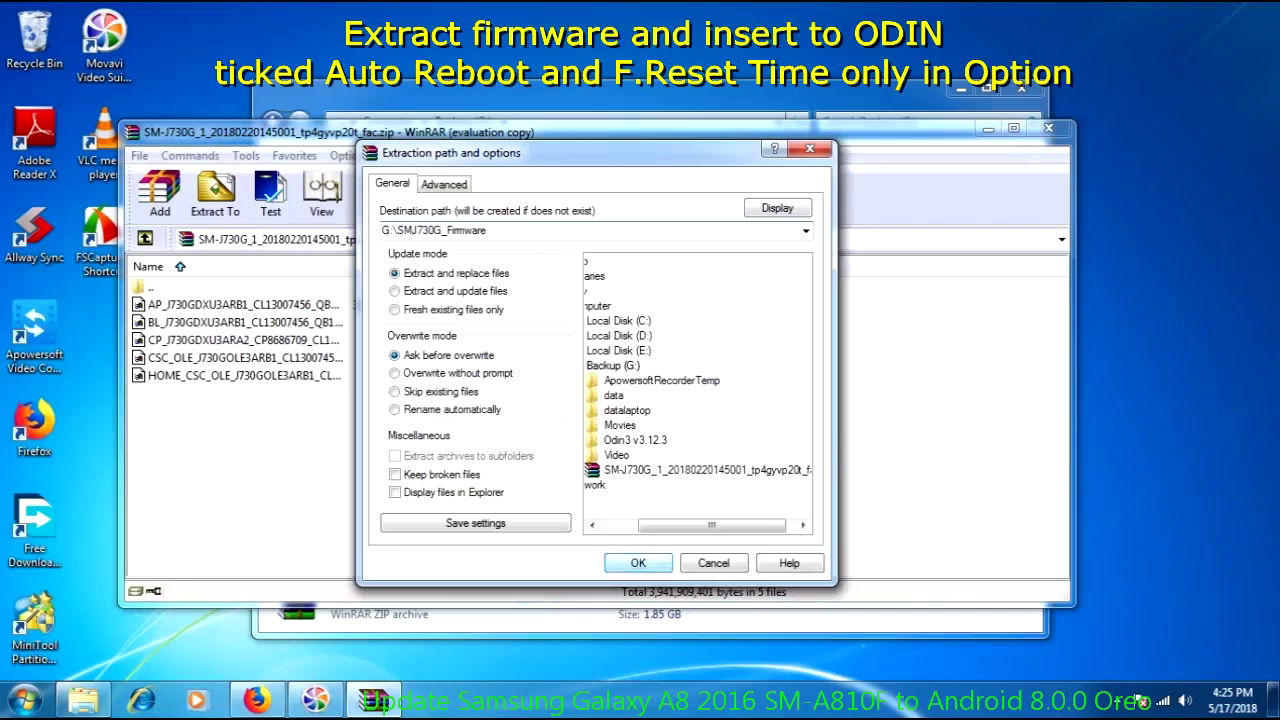
{"action": "key", "text": "Return"}
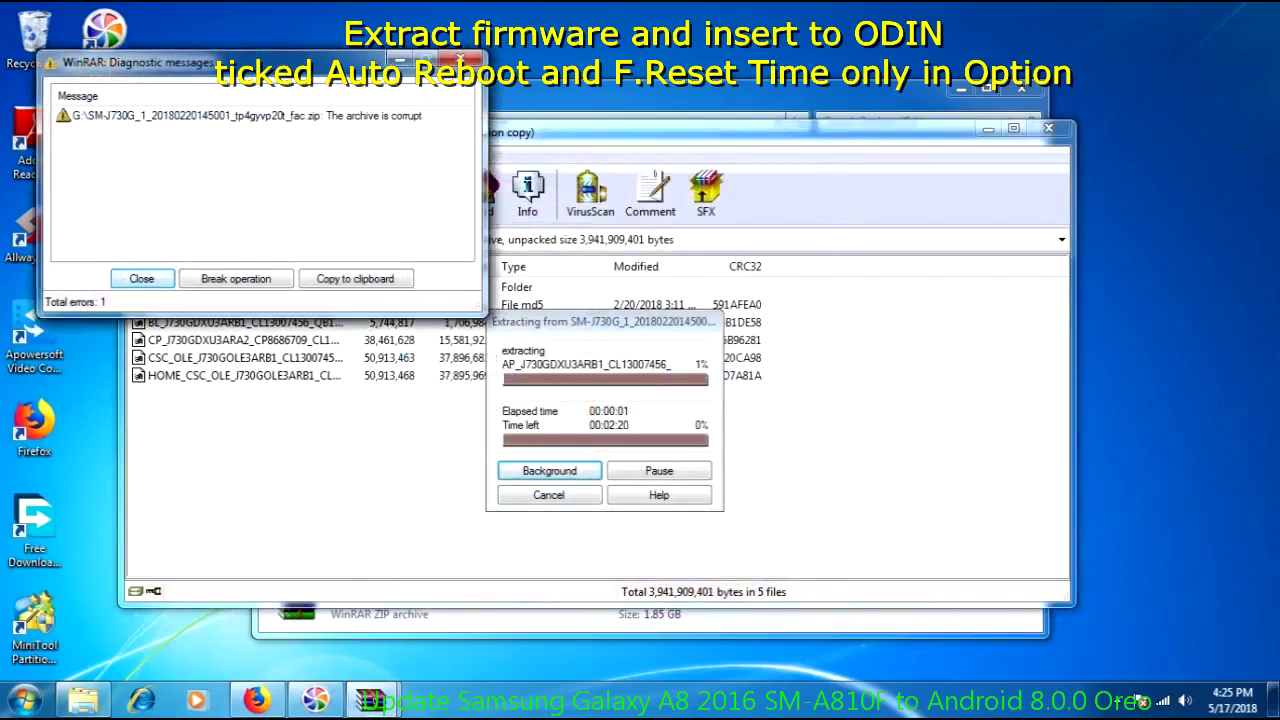
Close the diagnostic messages and the archive, and open the SMJ730G_Firmware folder on Backup (G:)
{"action": "left_click", "coordinate": [125, 279]}
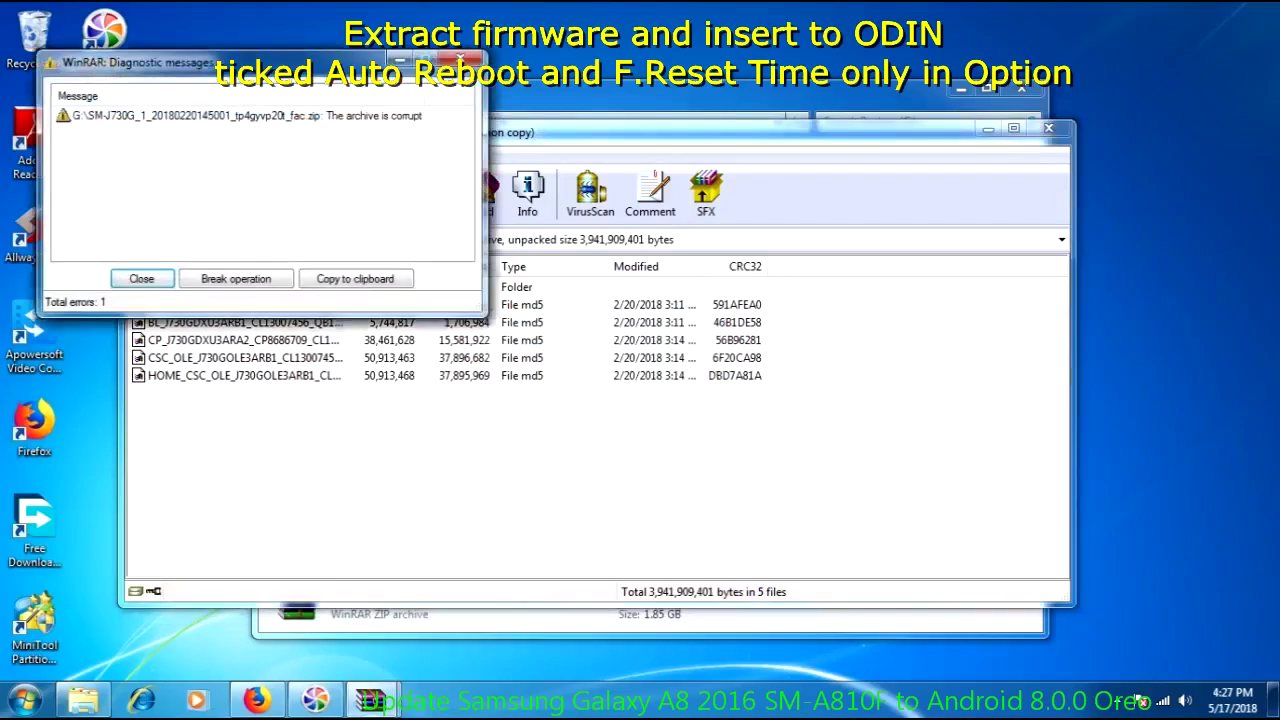
{"action": "left_click", "coordinate": [141, 278]}
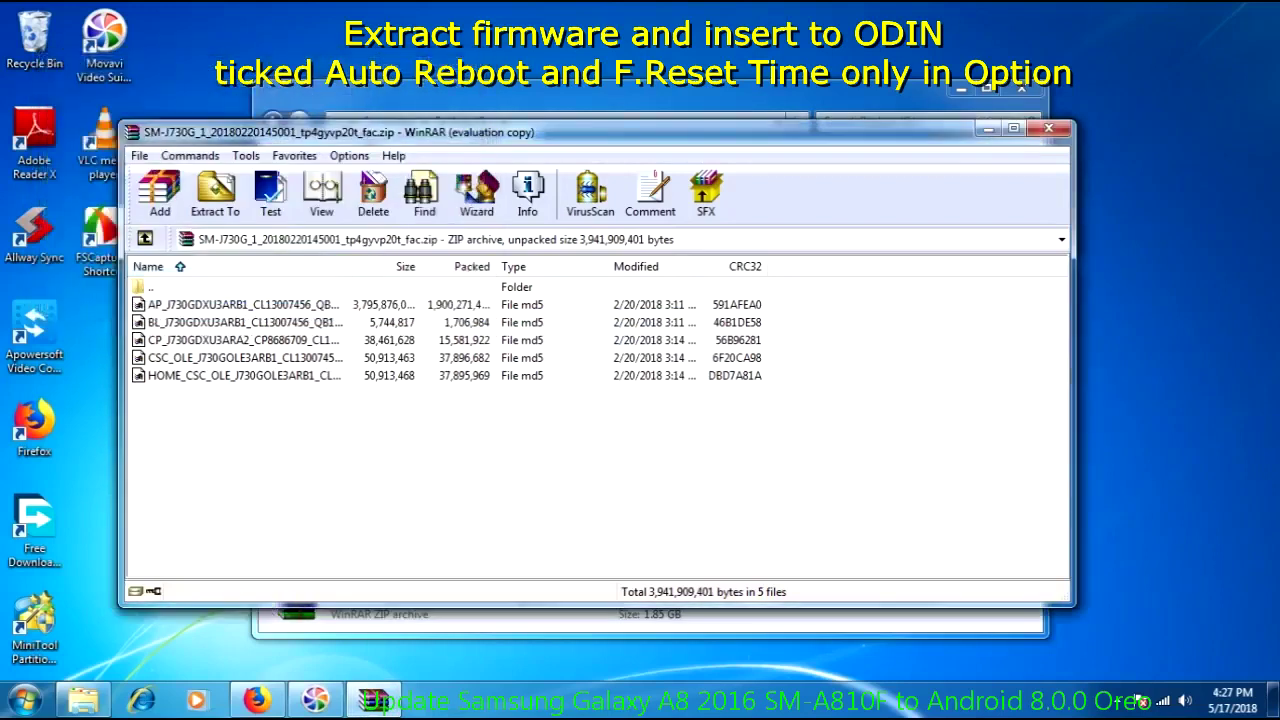
{"action": "left_click", "coordinate": [1048, 128]}
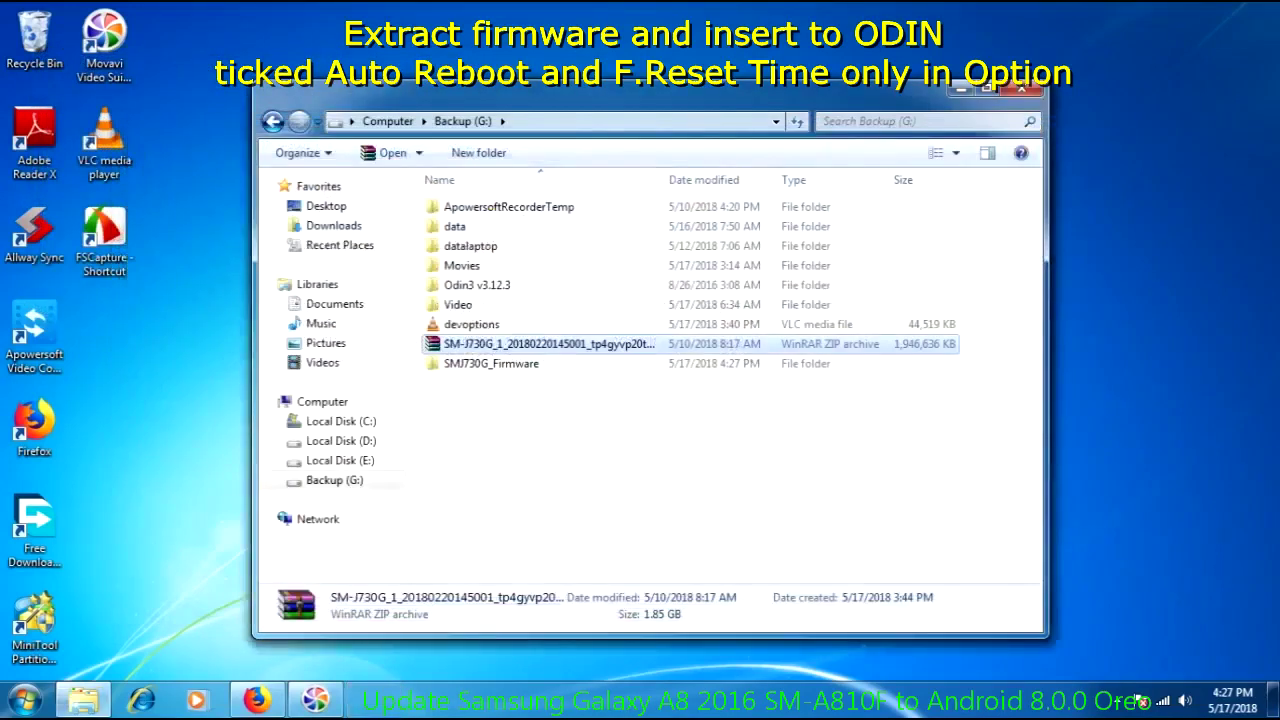
{"action": "left_click", "coordinate": [540, 420]}
{"action": "double_click", "coordinate": [491, 363]}
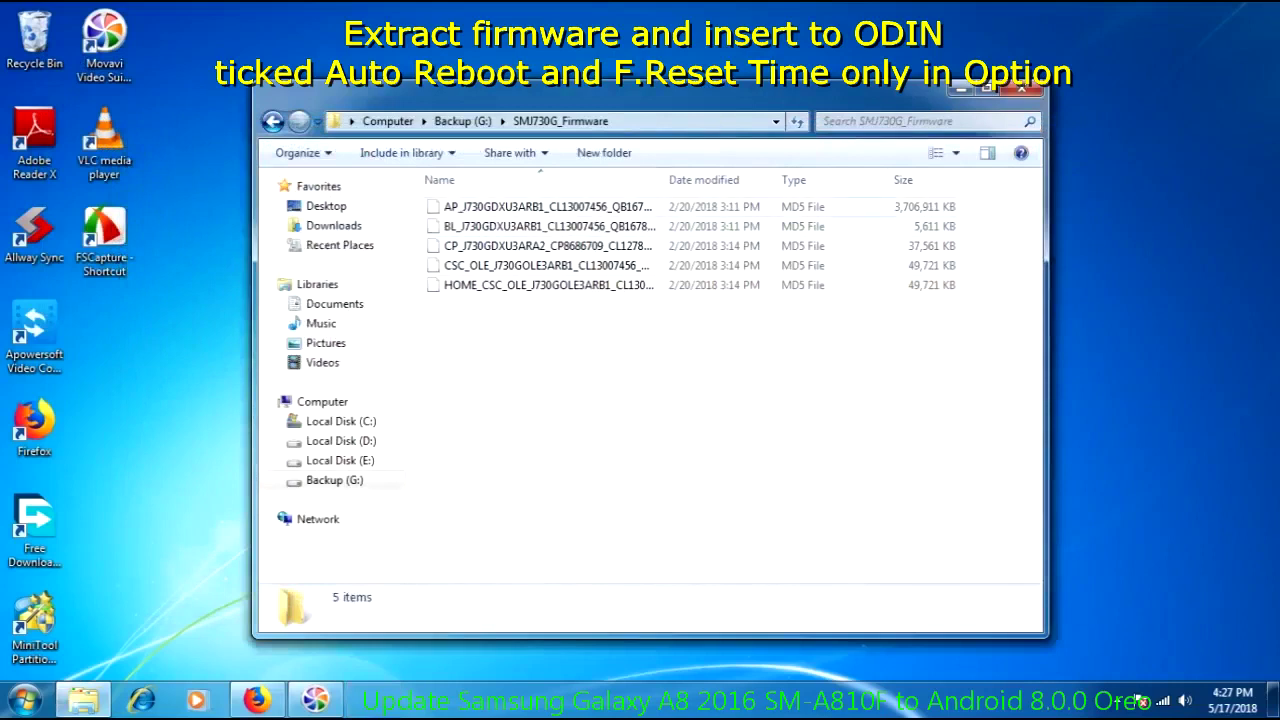
Go through the extracted AP, BL, CP, CSC and HOME_CSC files in the SMJ730G_Firmware folder
{"action": "left_click", "coordinate": [547, 206]}
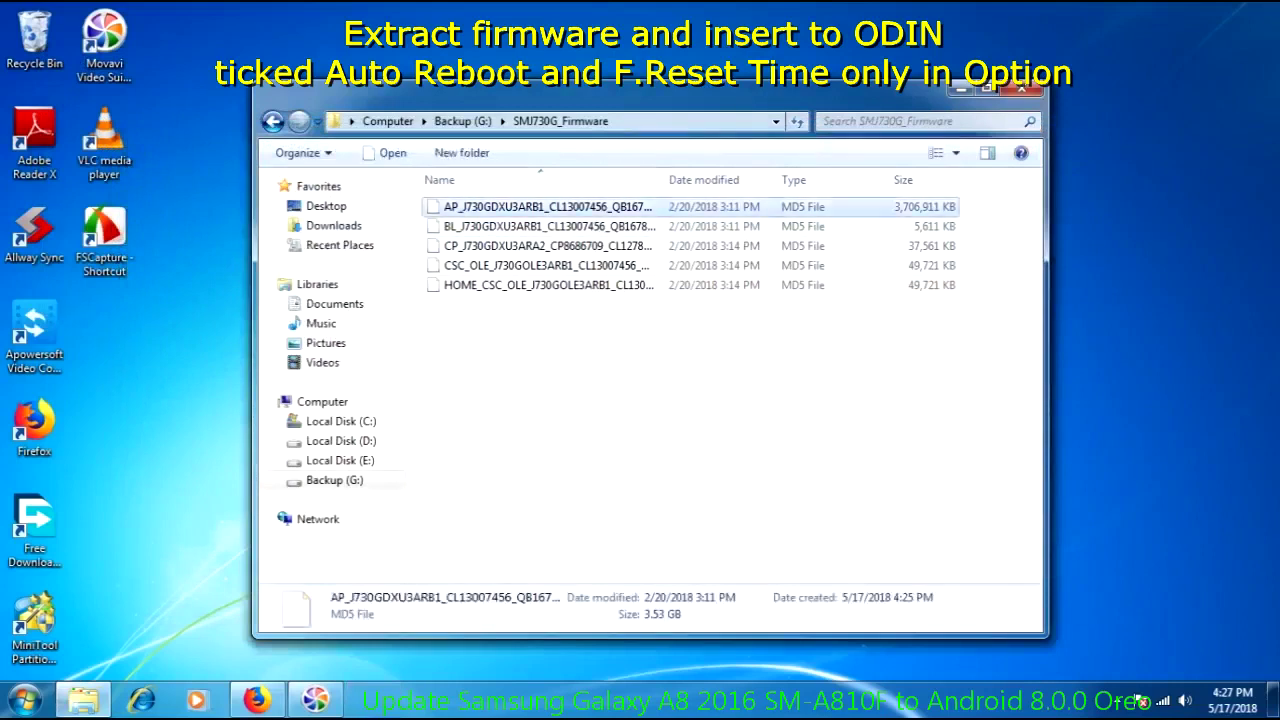
{"action": "key", "text": "Down"}
{"action": "key", "text": "Down"}
{"action": "key", "text": "Down"}
{"action": "key", "text": "Down"}
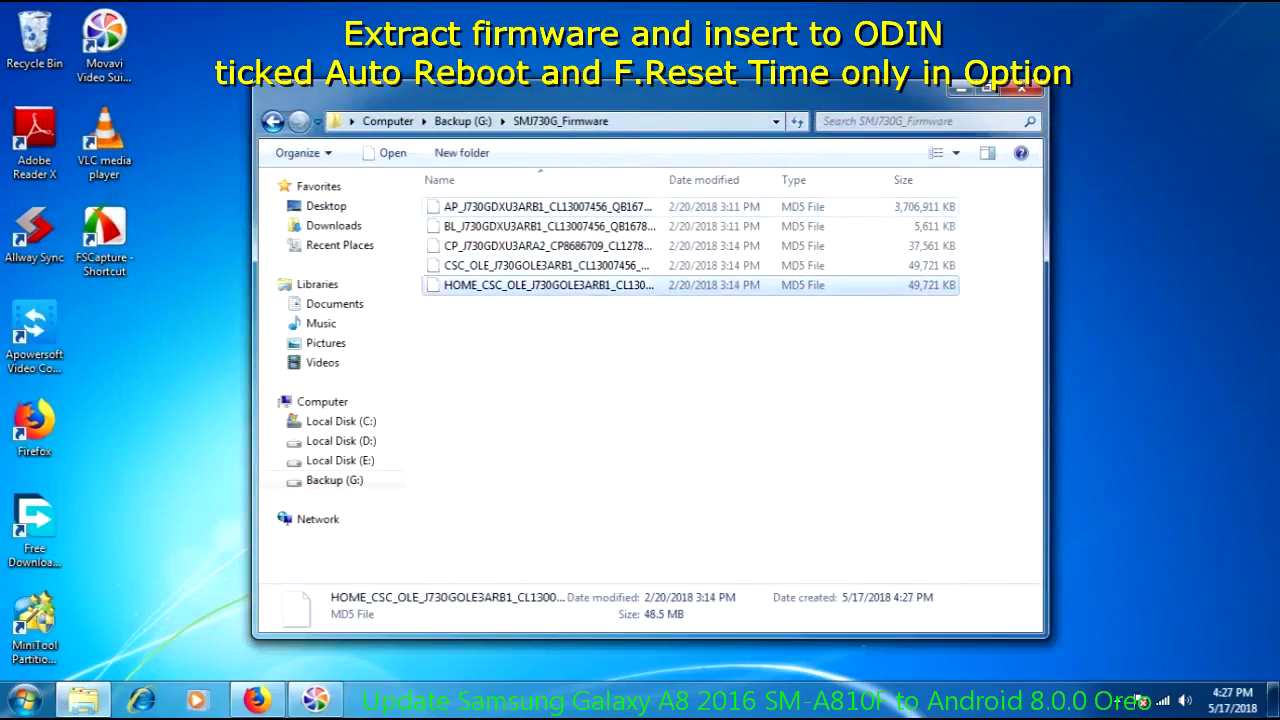
{"action": "key", "text": "Escape"}
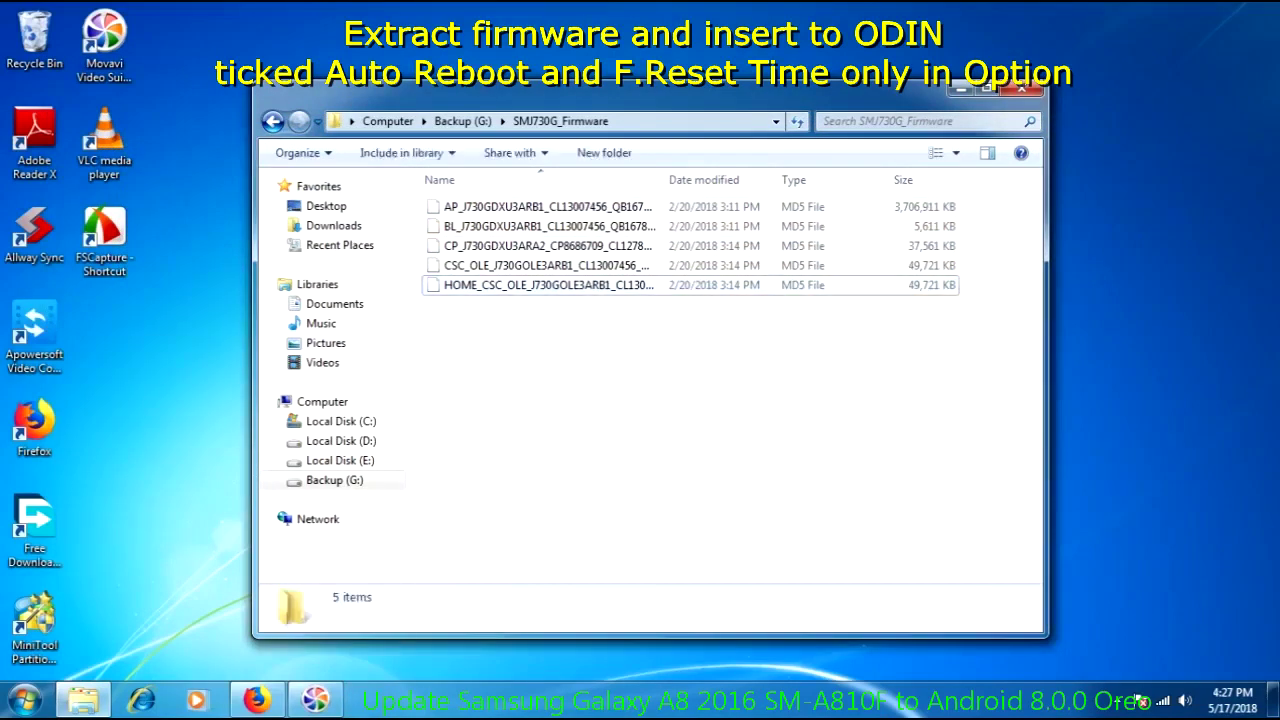
Return to Backup (G:), open the Odin3 v3.12.3 folder and launch the Odin3 application
{"action": "key", "text": "BackSpace"}
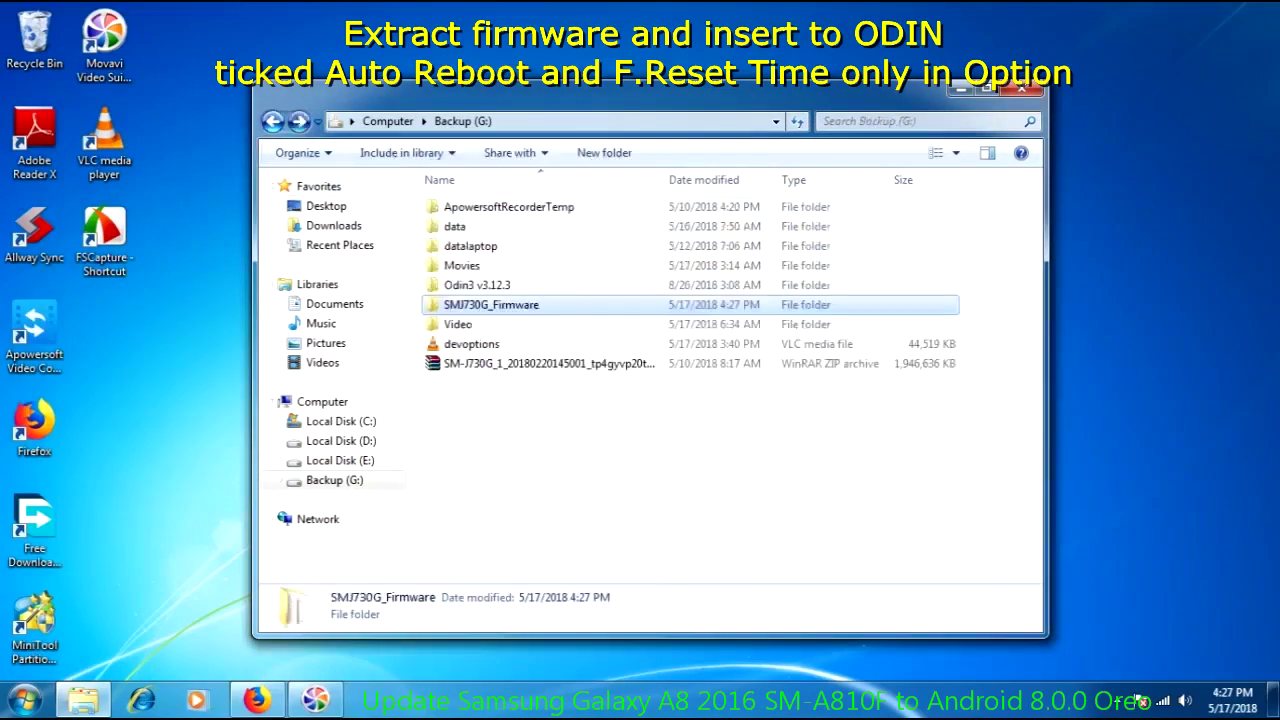
{"action": "key", "text": "Escape"}
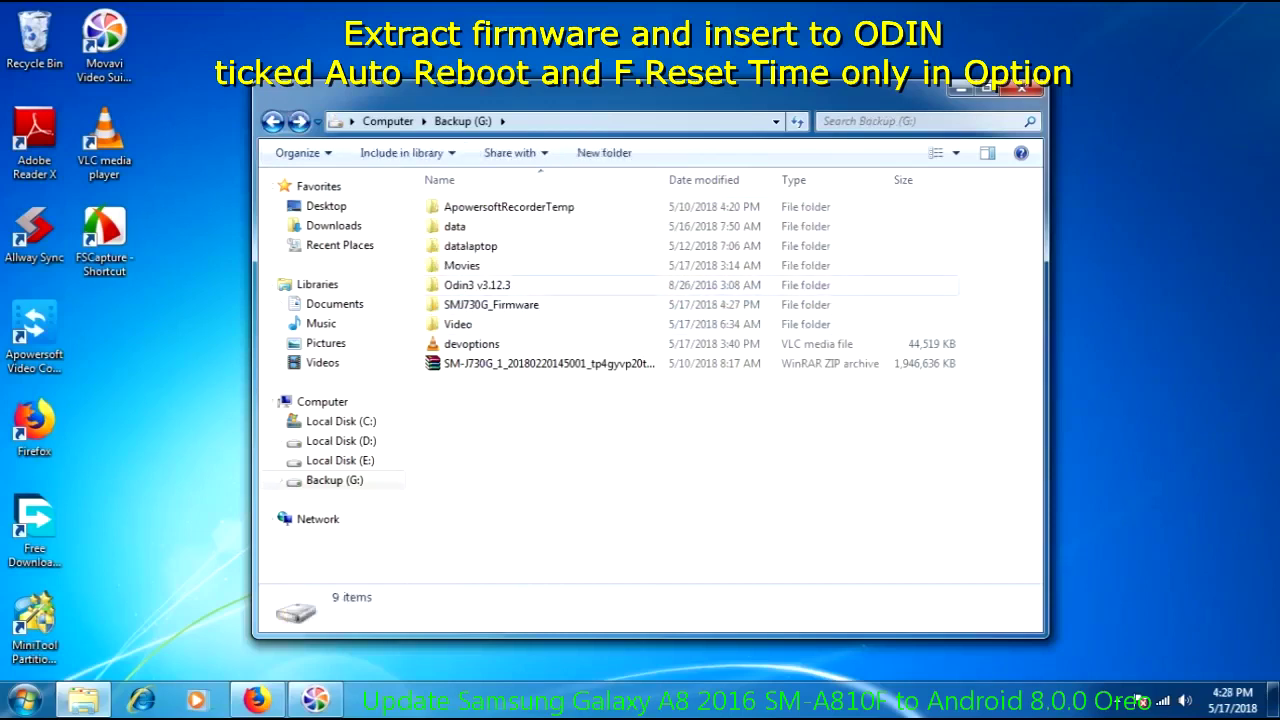
{"action": "key", "text": "ctrl+space"}
{"action": "key", "text": "Return"}
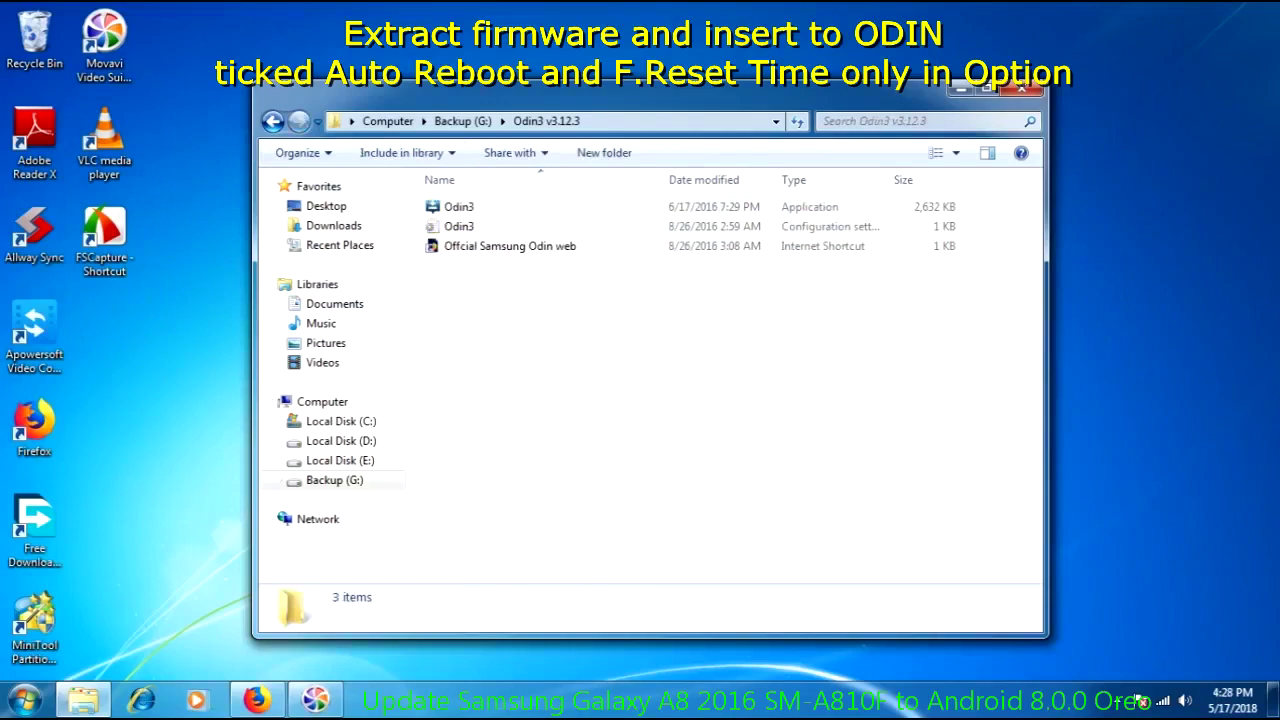
{"action": "left_click", "coordinate": [459, 207]}
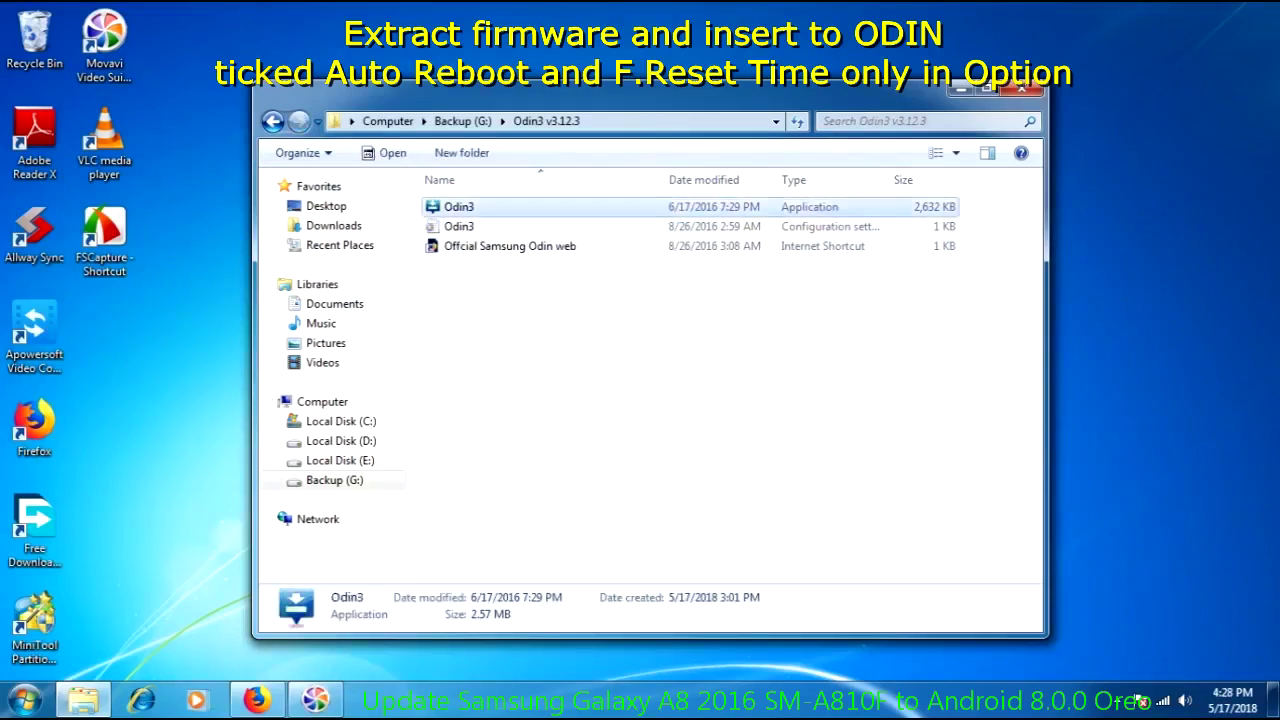
{"action": "key", "text": "Return"}
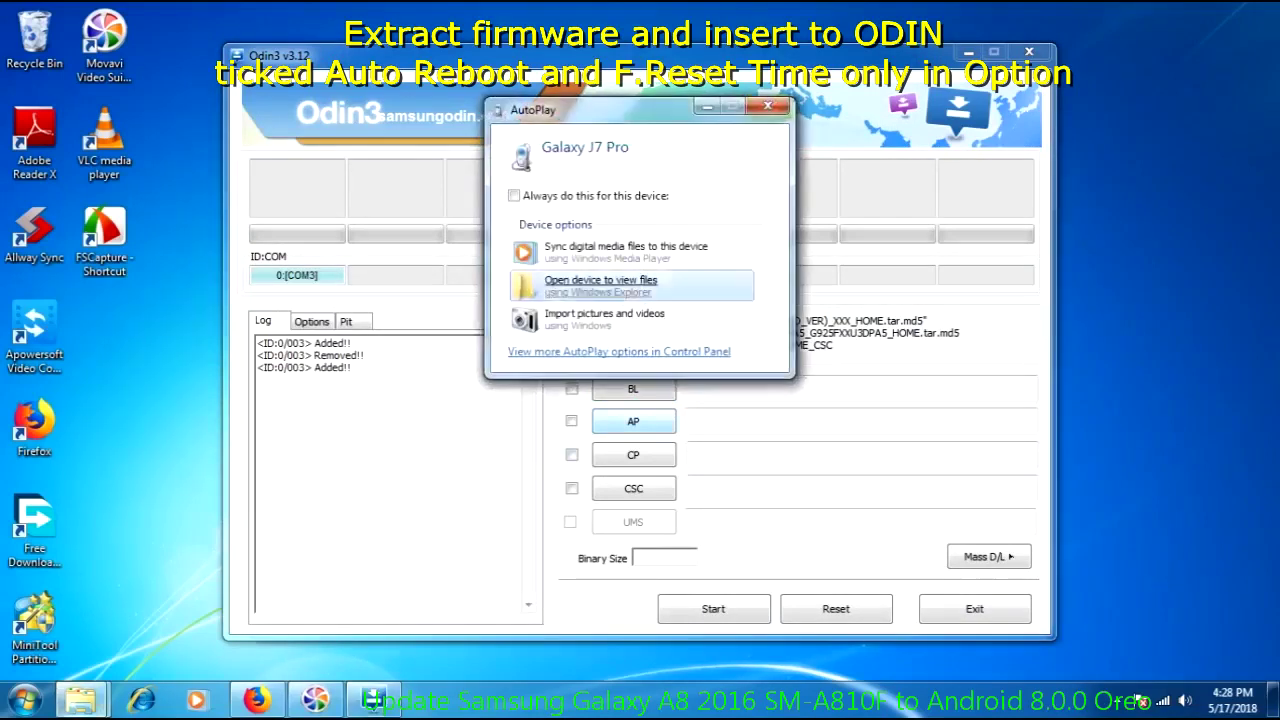
Dismiss the Galaxy J7 Pro AutoPlay window and check Odin's flashing options, including Auto Reboot and F. Reset Time
{"action": "left_click", "coordinate": [771, 103]}
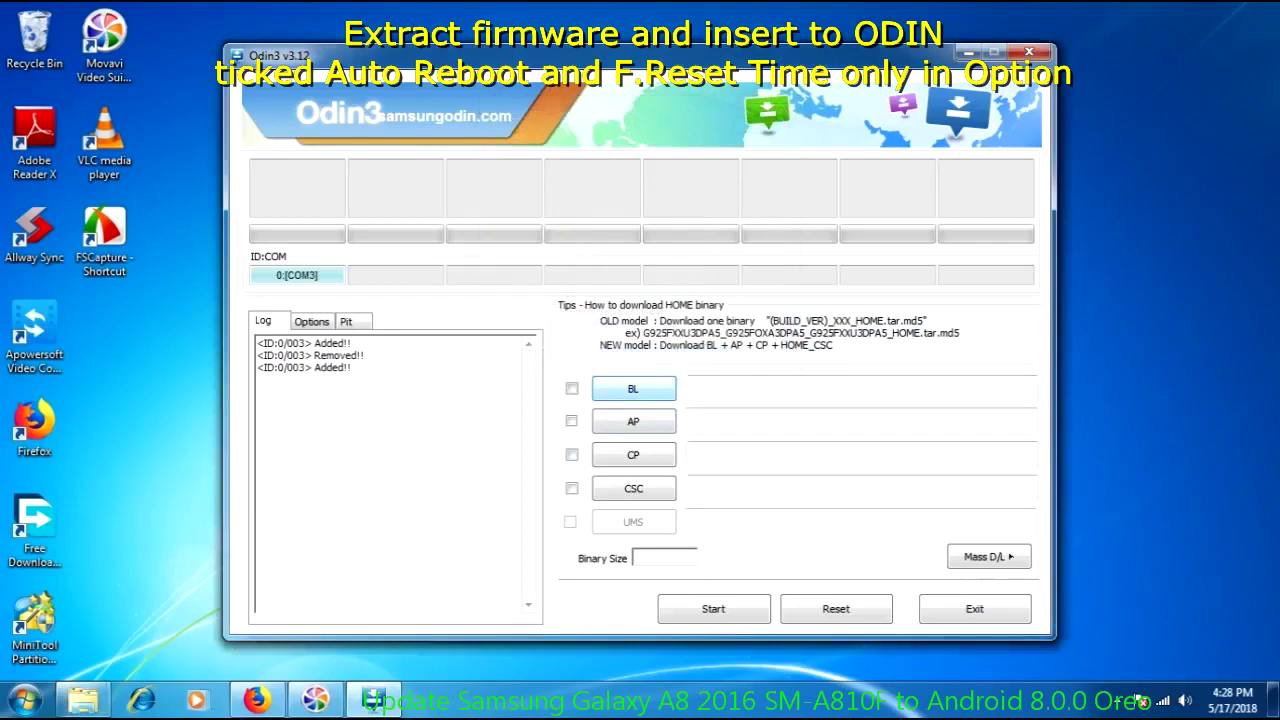
{"action": "left_click", "coordinate": [311, 321]}
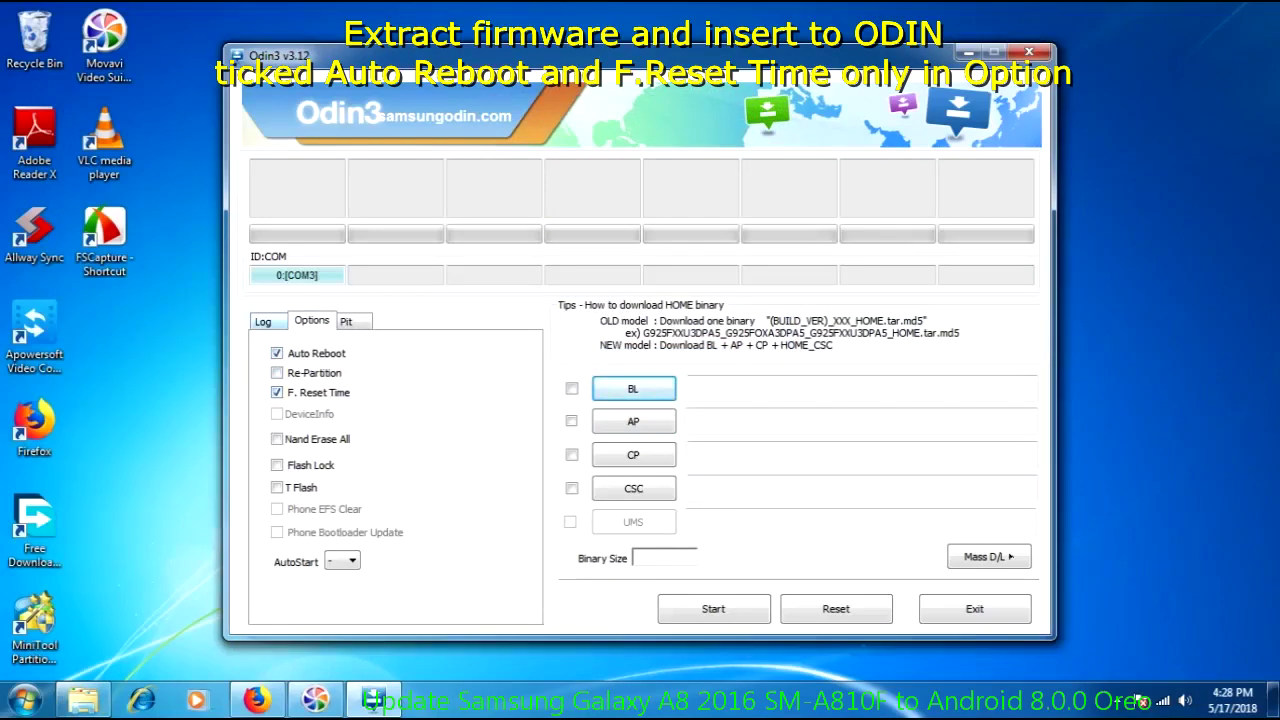
{"action": "left_click", "coordinate": [263, 321]}
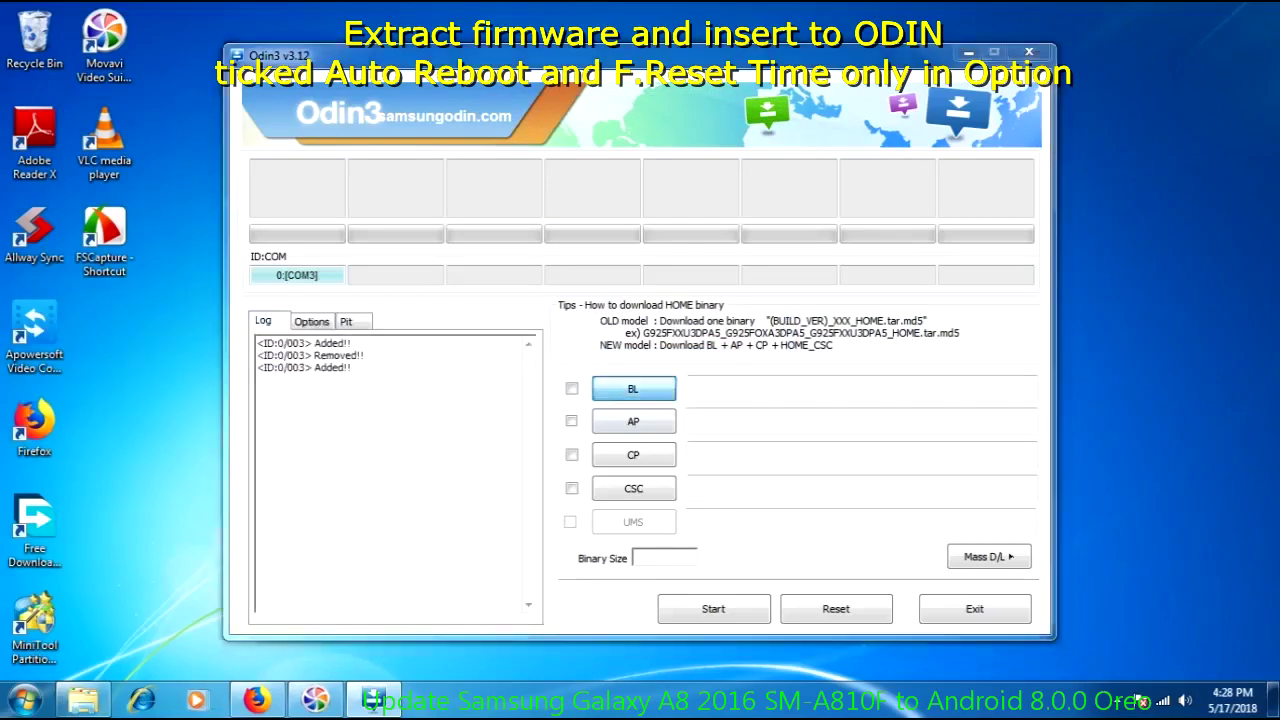
Load the BL_J730GDXU3ARB1 file from G:\SMJ730G_Firmware into Odin's BL slot
{"action": "left_click", "coordinate": [633, 388]}
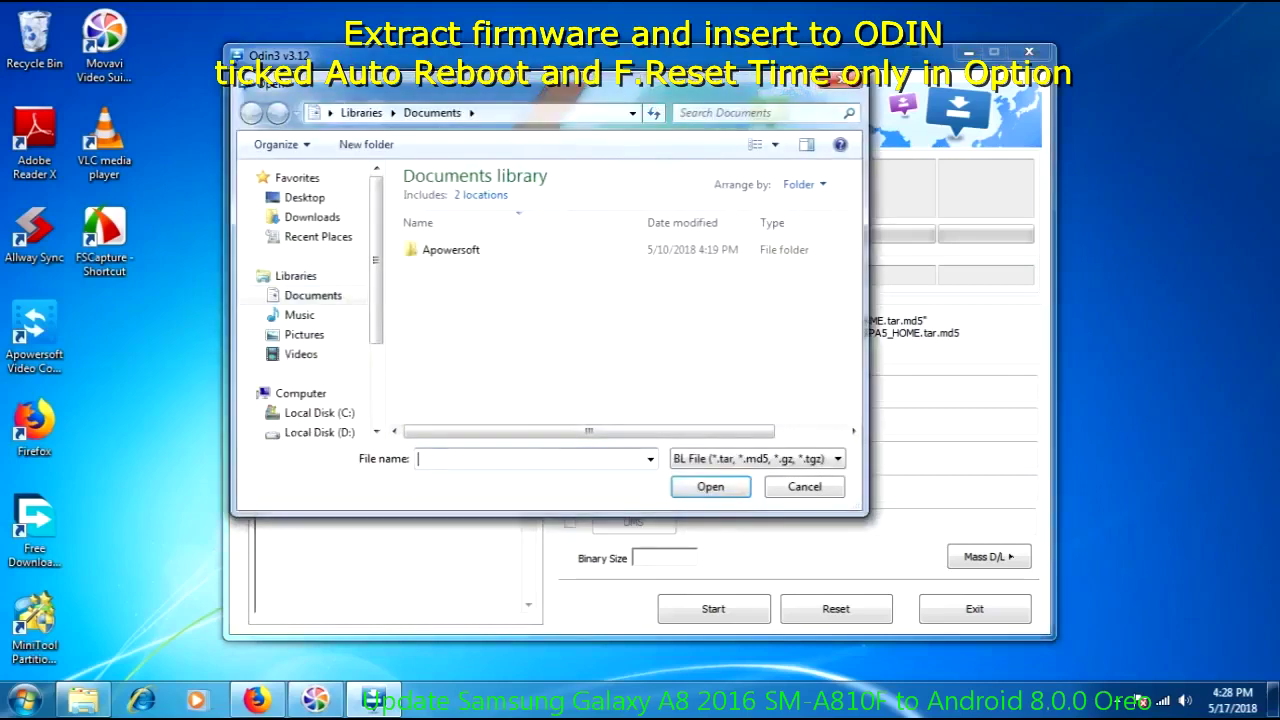
{"action": "scroll", "coordinate": [310, 300], "scroll_direction": "down", "scroll_amount": 2}
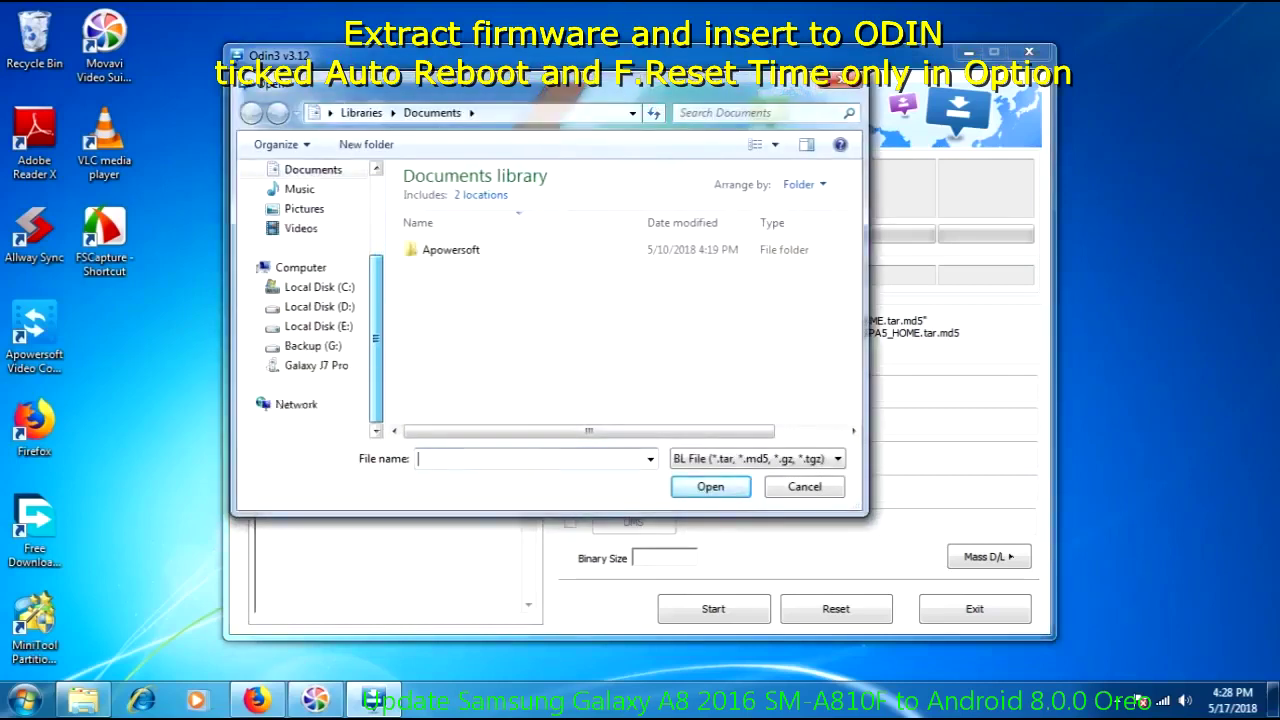
{"action": "left_click", "coordinate": [312, 346]}
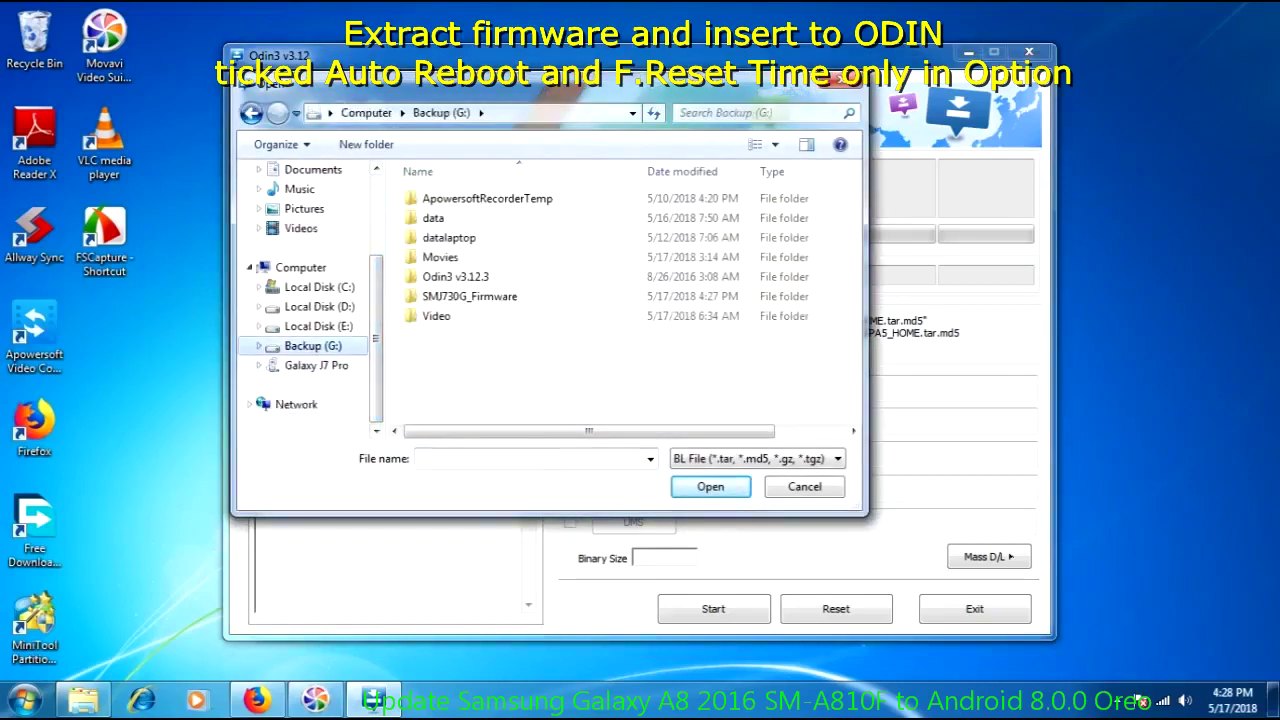
{"action": "double_click", "coordinate": [469, 296]}
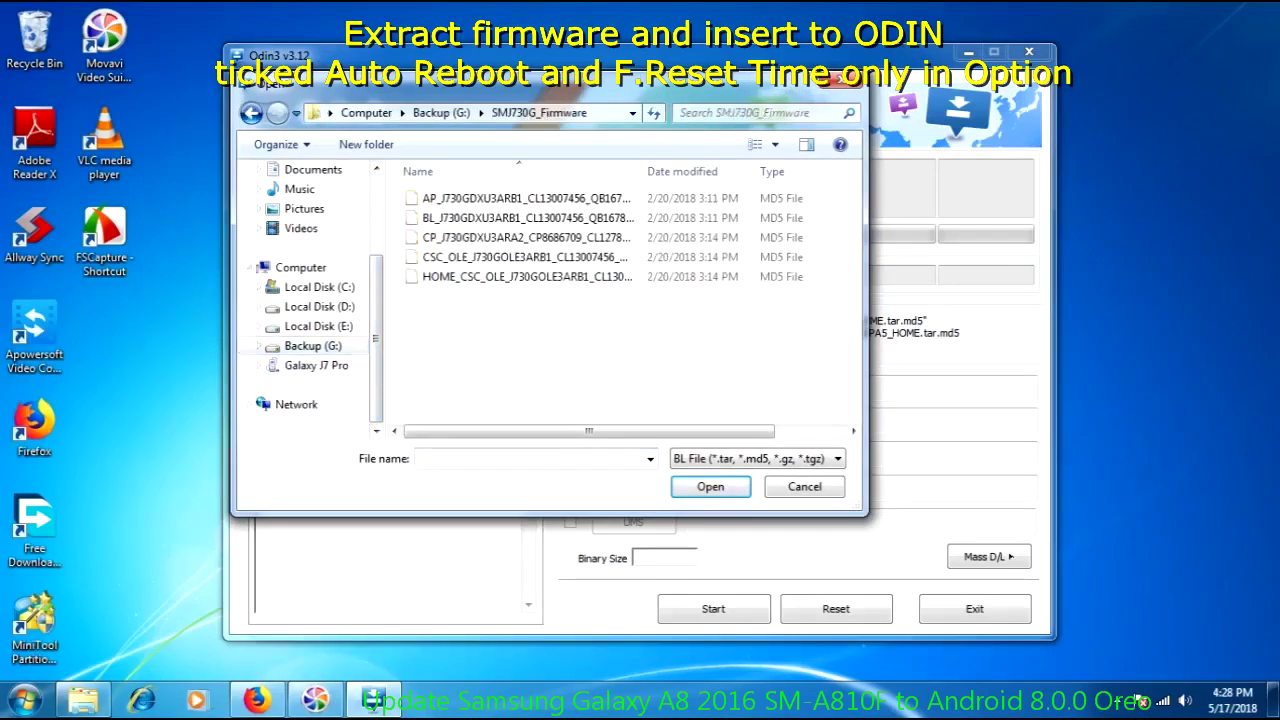
{"action": "left_click", "coordinate": [527, 218]}
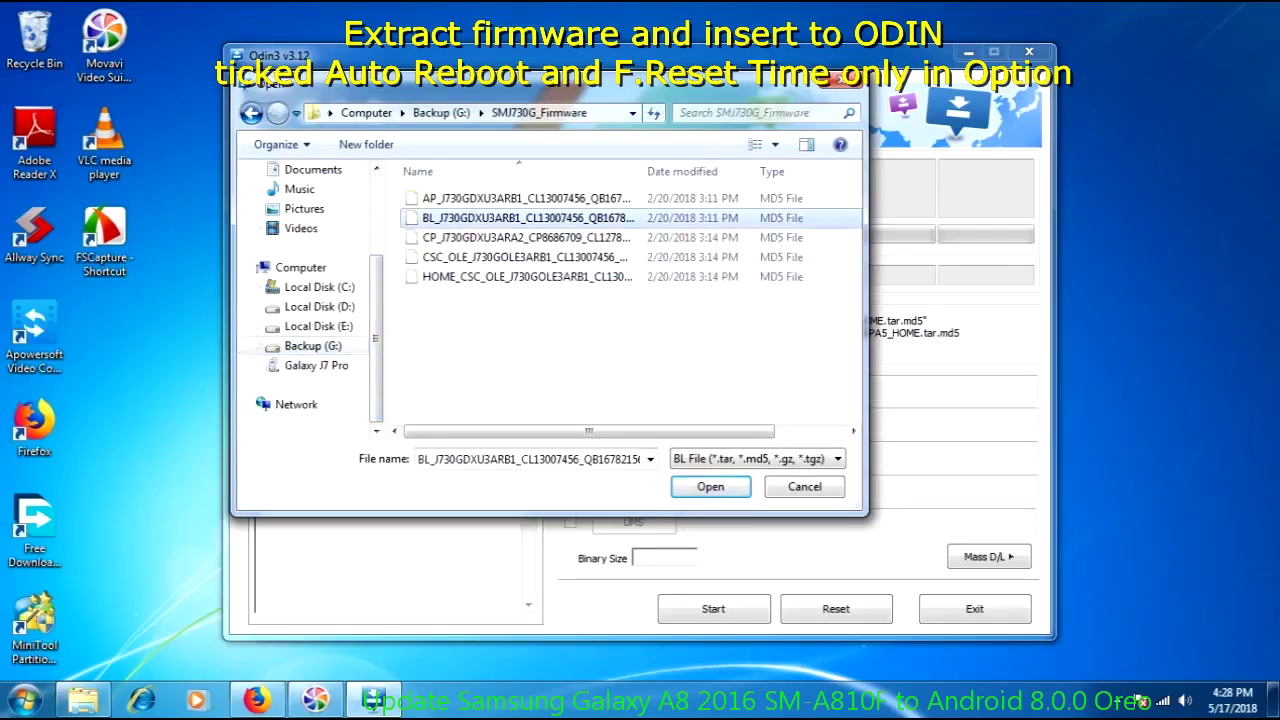
{"action": "left_click", "coordinate": [710, 486]}
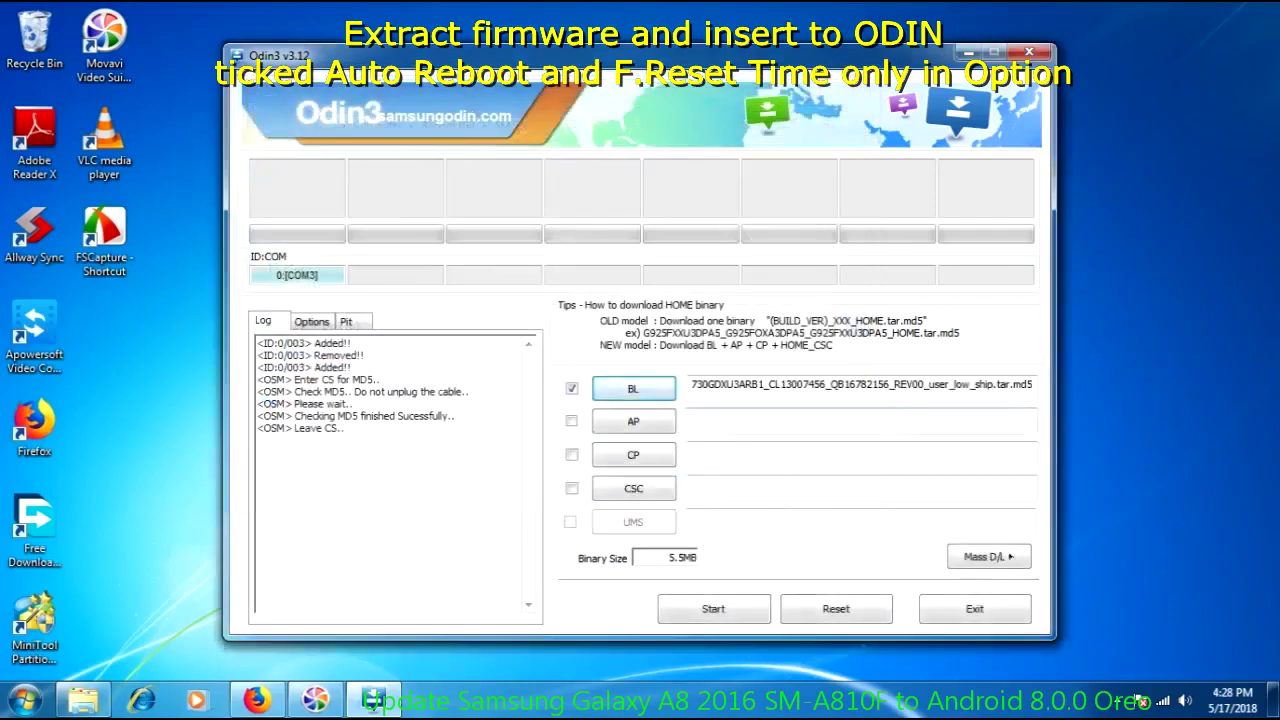
Load the AP_J730GDXU3ARB1 firmware file from the SMJ730G_Firmware folder into the AP slot
{"action": "left_click", "coordinate": [633, 421]}
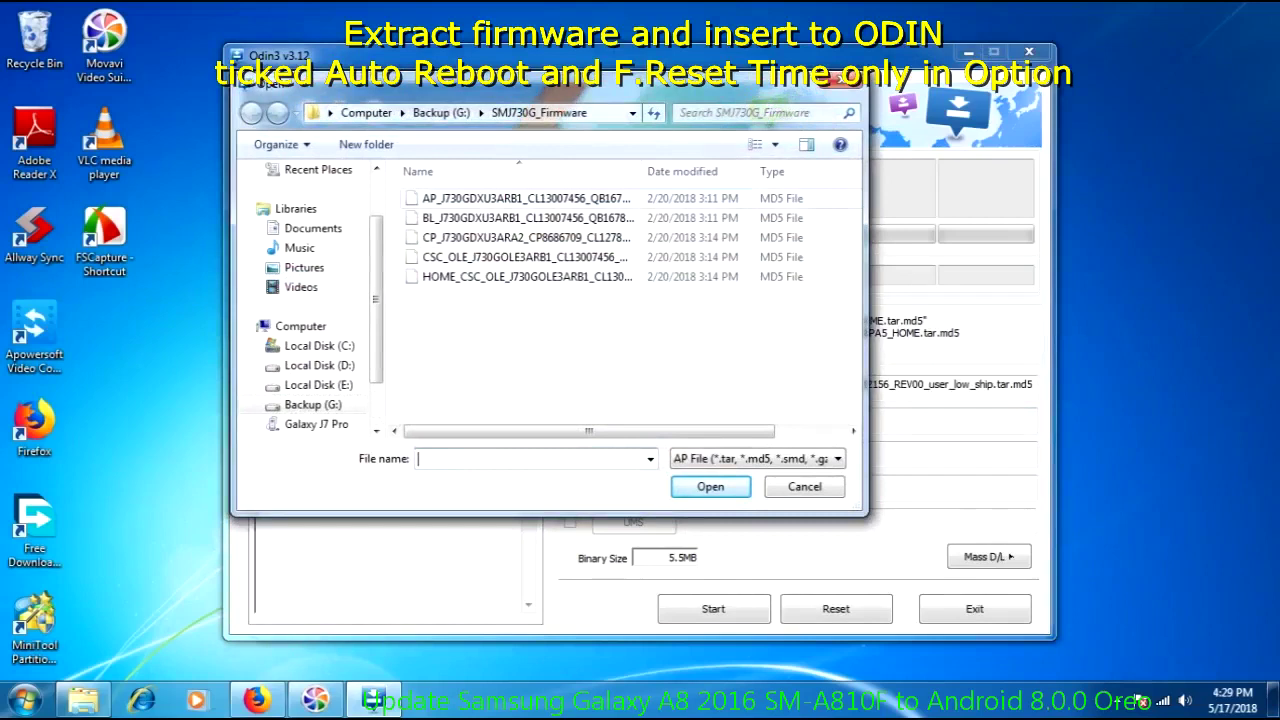
{"action": "left_click_drag", "start_coordinate": [488, 82], "coordinate": [587, 201]}
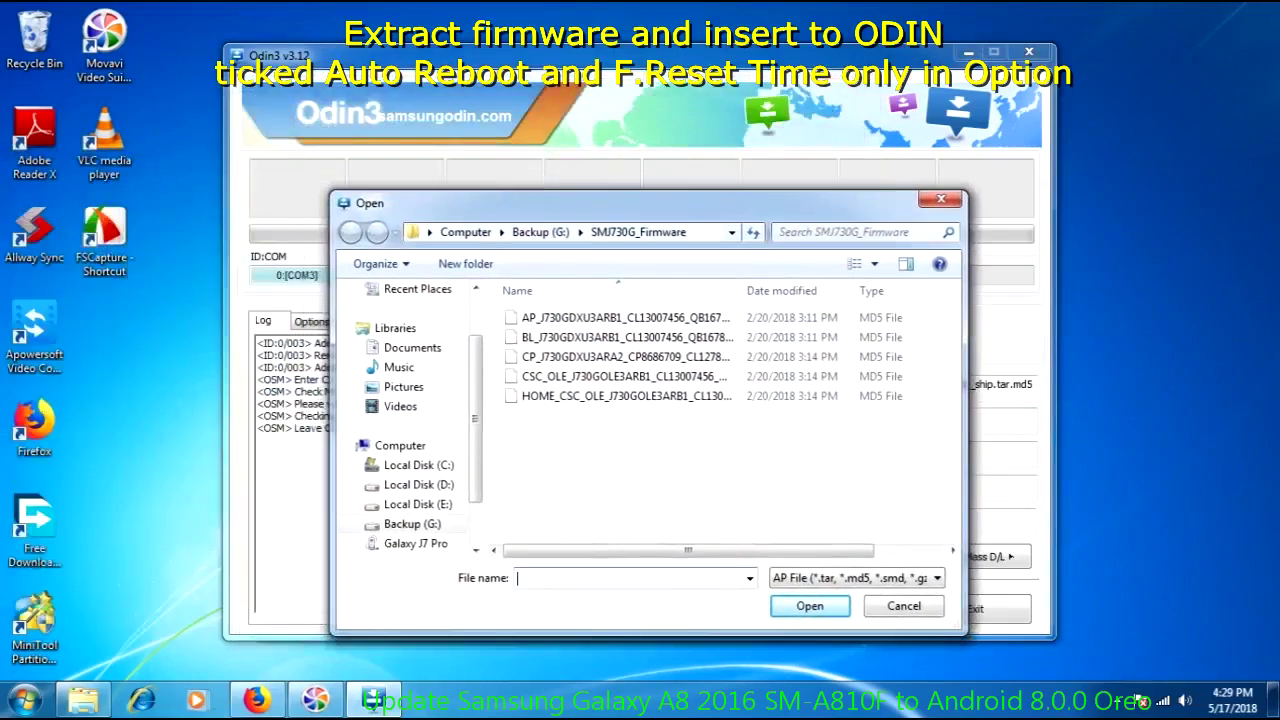
{"action": "left_click", "coordinate": [625, 317]}
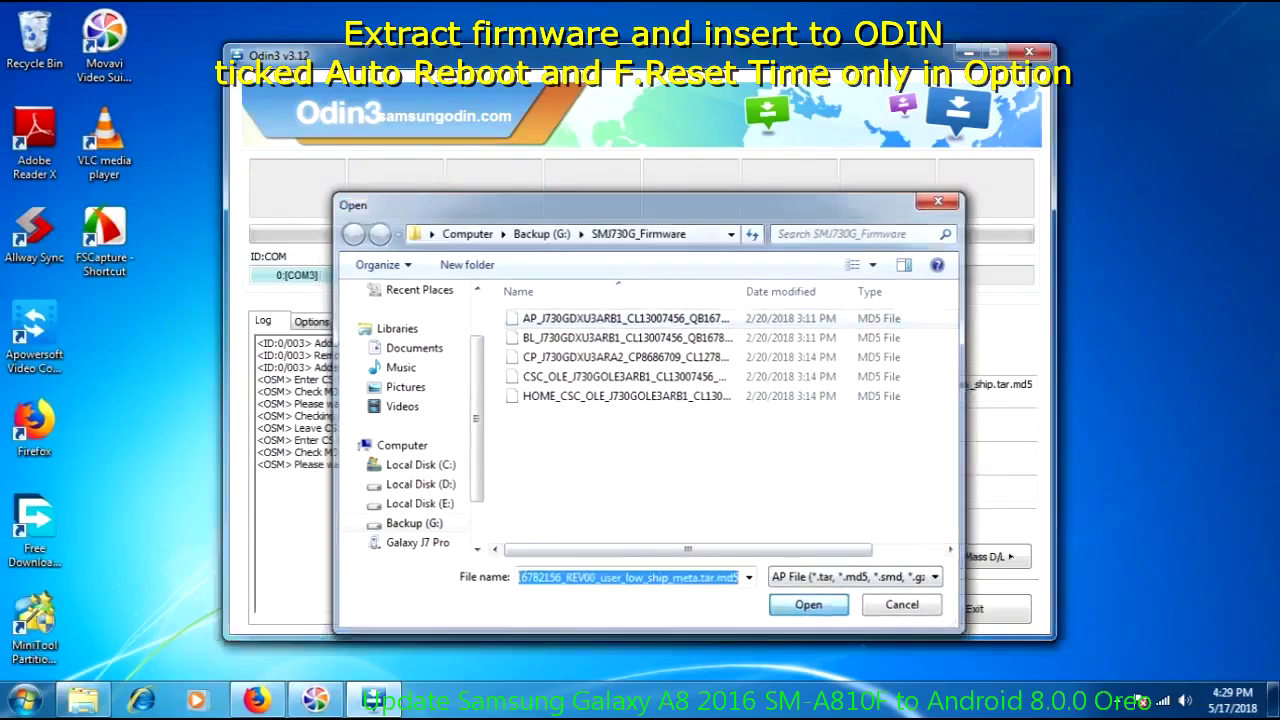
{"action": "key", "text": "Return"}
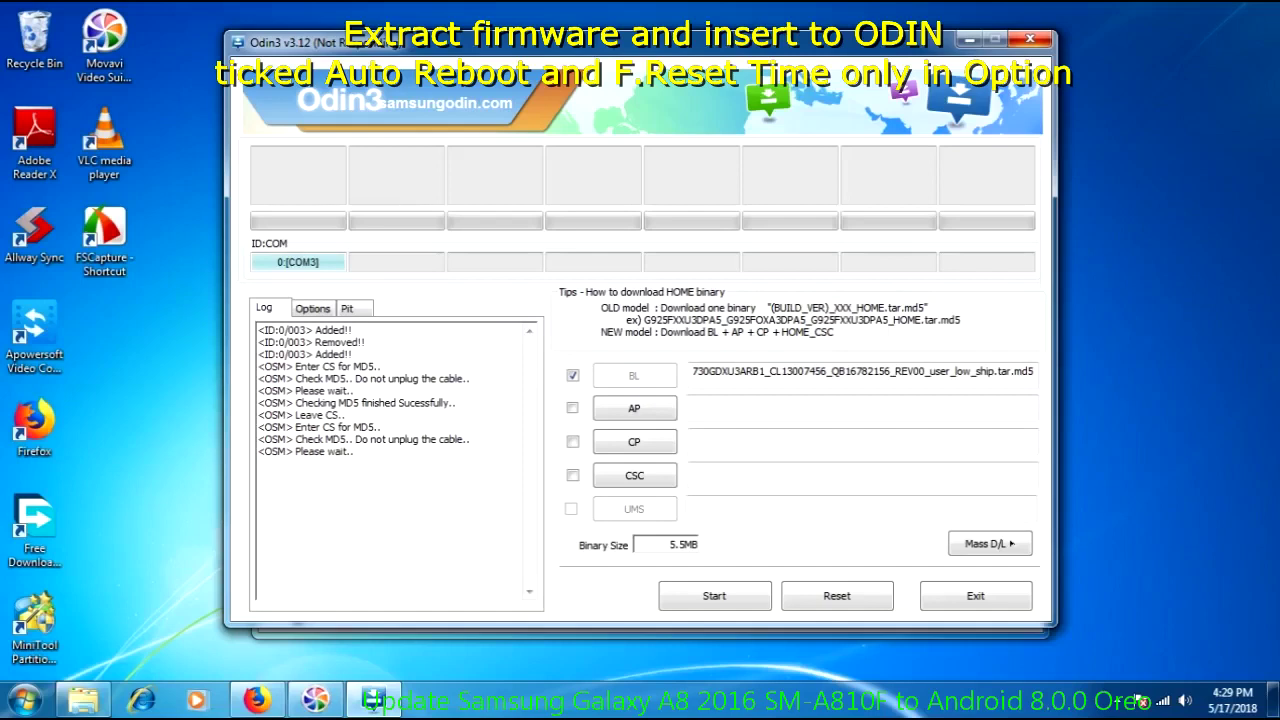
{"action": "left_click_drag", "start_coordinate": [640, 42], "coordinate": [636, 59]}
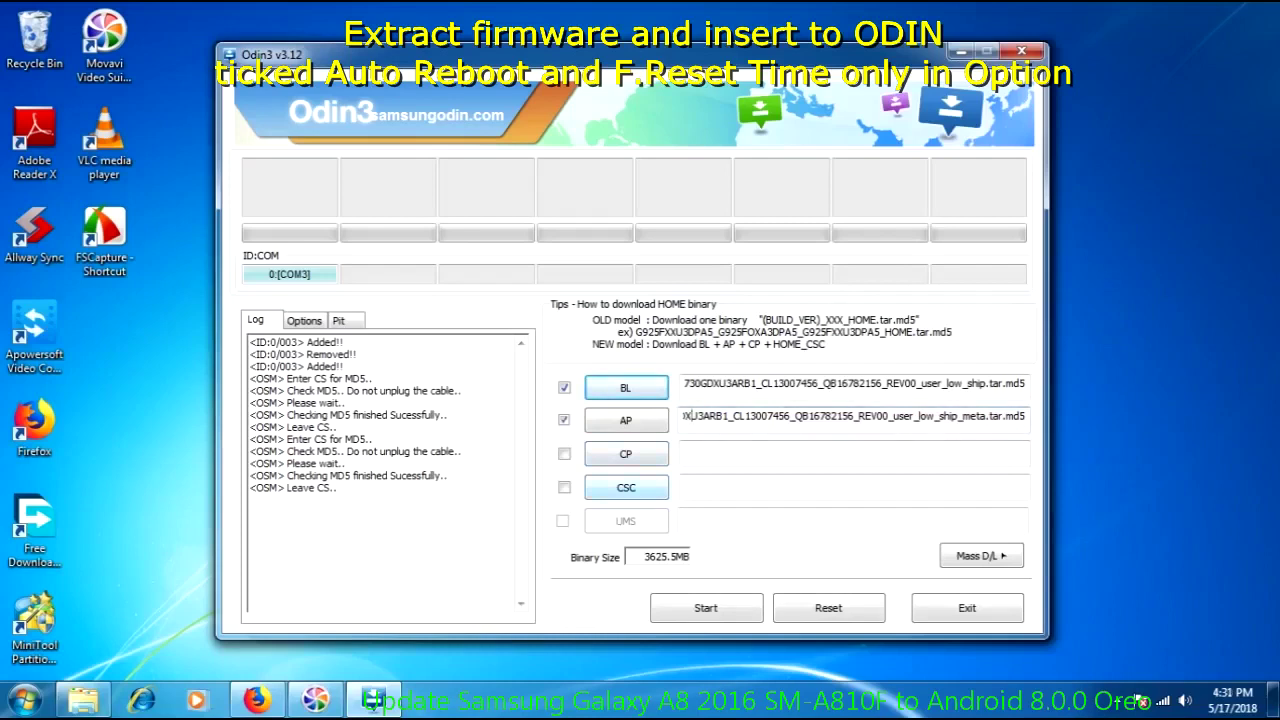
Check the beginning of the loaded AP and BL file paths in their slots
{"action": "key", "text": "Left"}
{"action": "key", "text": "Left"}
{"action": "key", "text": "Left"}
{"action": "key", "text": "Left"}
{"action": "key", "text": "Left"}
{"action": "key", "text": "Left"}
{"action": "key", "text": "Left"}
{"action": "key", "text": "Left"}
{"action": "key", "text": "Left"}
{"action": "key", "text": "Left"}
{"action": "key", "text": "Left"}
{"action": "key", "text": "Left"}
{"action": "key", "text": "Left"}
{"action": "key", "text": "Left"}
{"action": "key", "text": "Left"}
{"action": "key", "text": "Left"}
{"action": "key", "text": "Left"}
{"action": "key", "text": "Left"}
{"action": "key", "text": "Left"}
{"action": "key", "text": "Left"}
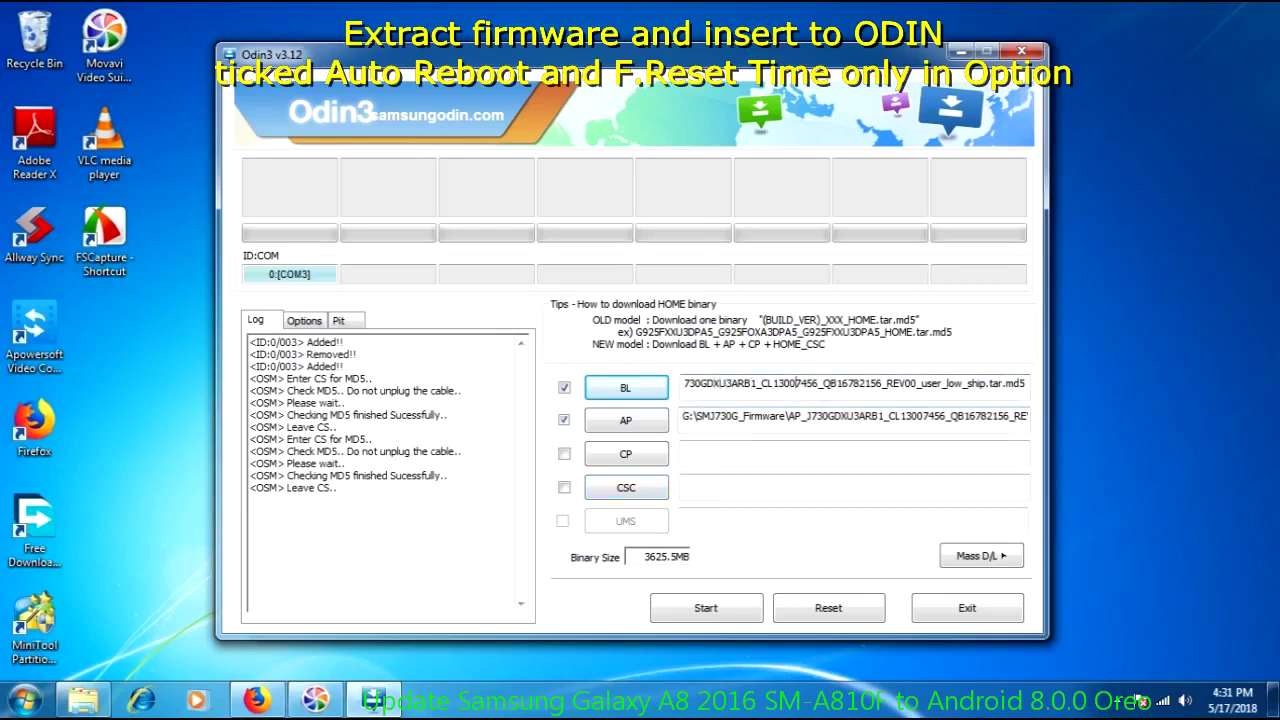
{"action": "key", "text": "Left"}
{"action": "key", "text": "Left"}
{"action": "key", "text": "Left"}
{"action": "key", "text": "Left"}
{"action": "key", "text": "Left"}
{"action": "key", "text": "Left"}
{"action": "key", "text": "Left"}
{"action": "key", "text": "Left"}
{"action": "key", "text": "Left"}
{"action": "key", "text": "Left"}
{"action": "key", "text": "Left"}
{"action": "key", "text": "Left"}
{"action": "key", "text": "Left"}
{"action": "key", "text": "Left"}
{"action": "key", "text": "Left"}
{"action": "key", "text": "Left"}
{"action": "key", "text": "Left"}
{"action": "key", "text": "Left"}
{"action": "key", "text": "Left"}
{"action": "key", "text": "Left"}
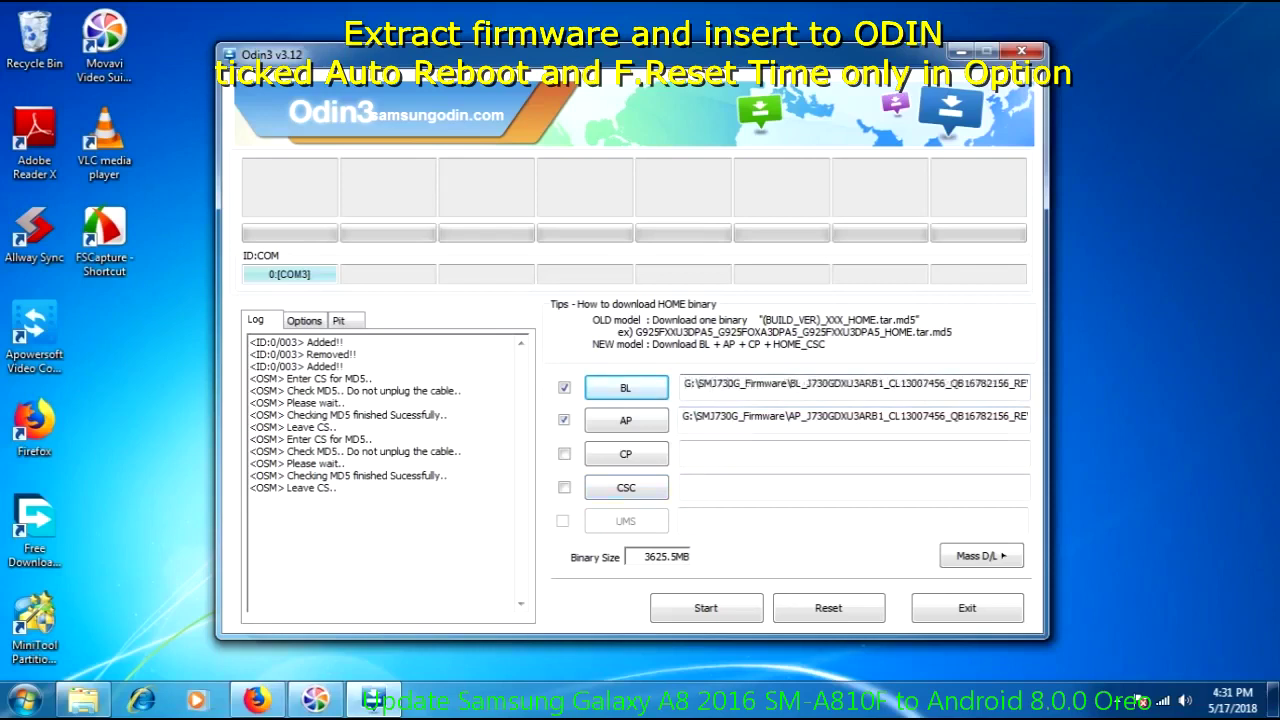
Load the CP_J730GDXU3ARA2 firmware file from the SMJ730G_Firmware folder into the CP slot
{"action": "left_click", "coordinate": [626, 454]}
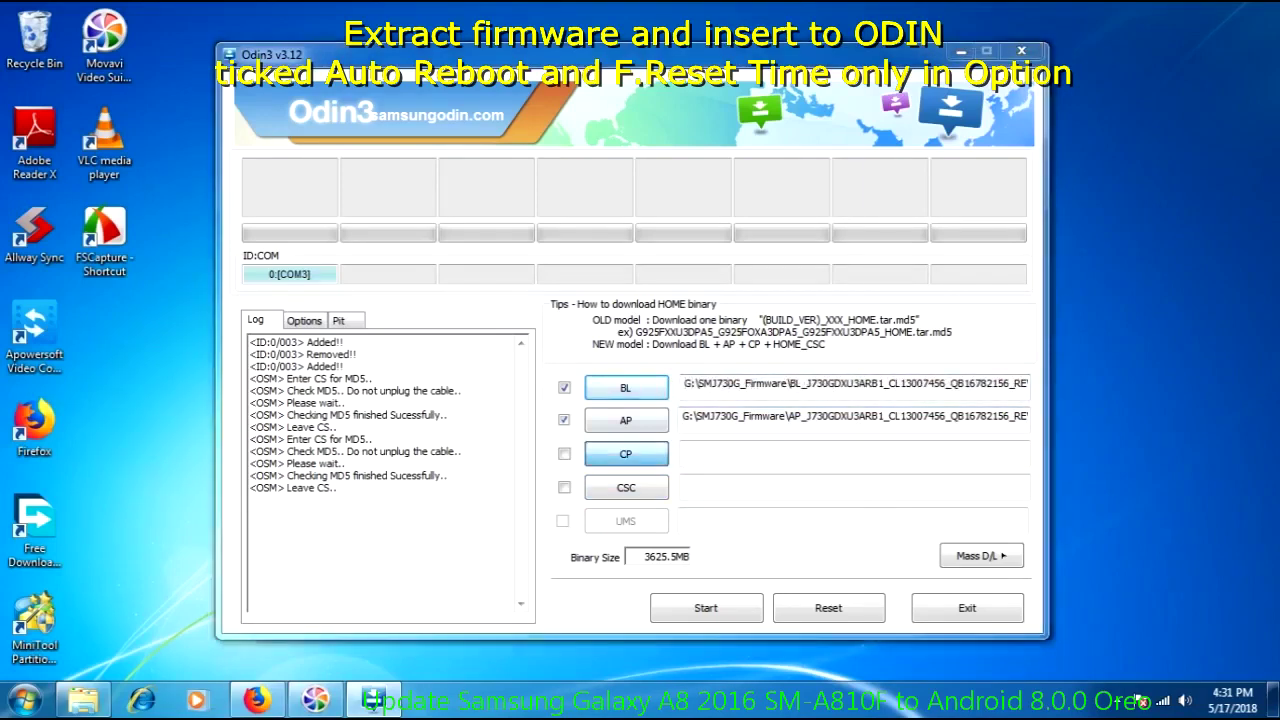
{"action": "left_click", "coordinate": [518, 236]}
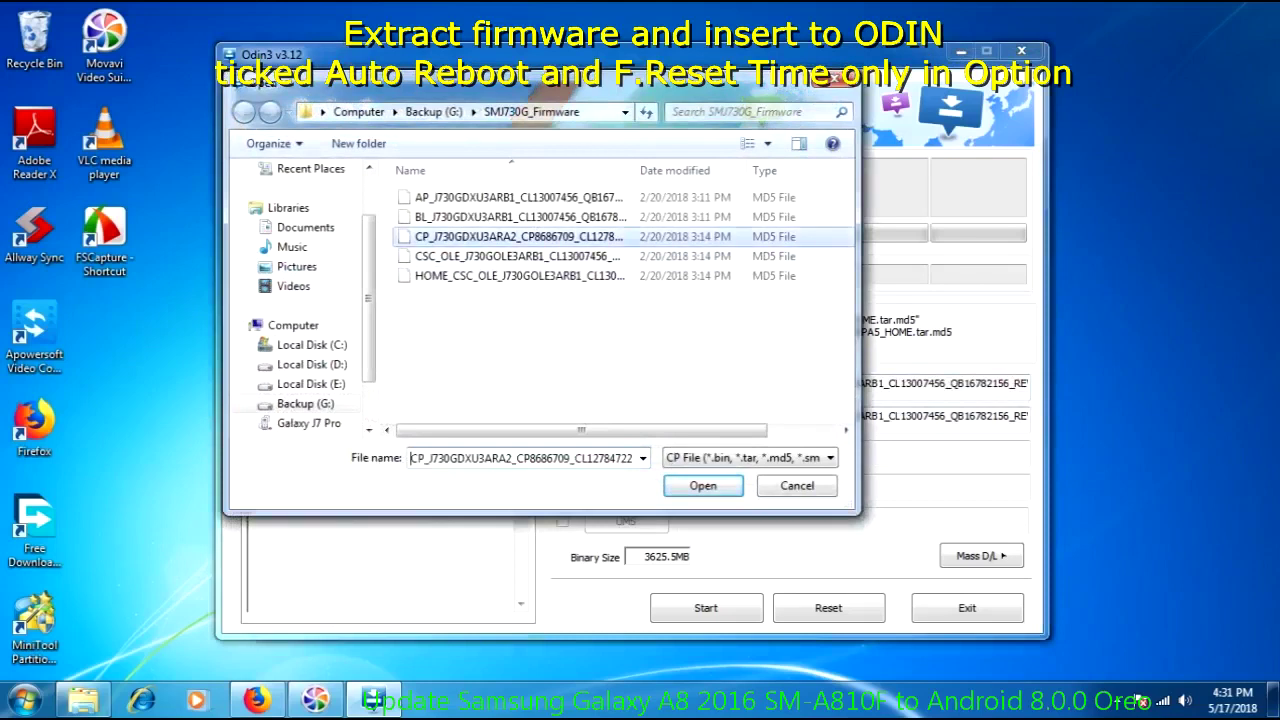
{"action": "key", "text": "Return"}
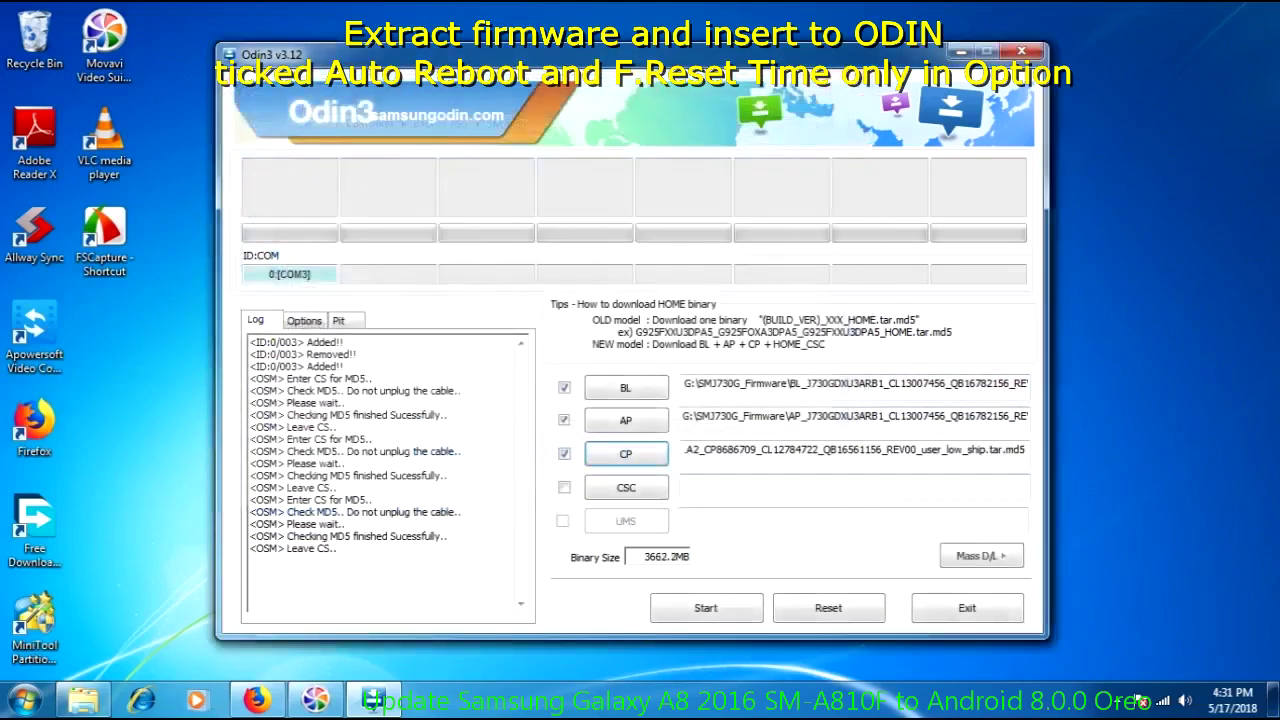
Choose the CSC_OLE_J730GOLE3ARB1 file, rather than the HOME_CSC one, for the CSC slot
{"action": "left_click", "coordinate": [626, 487]}
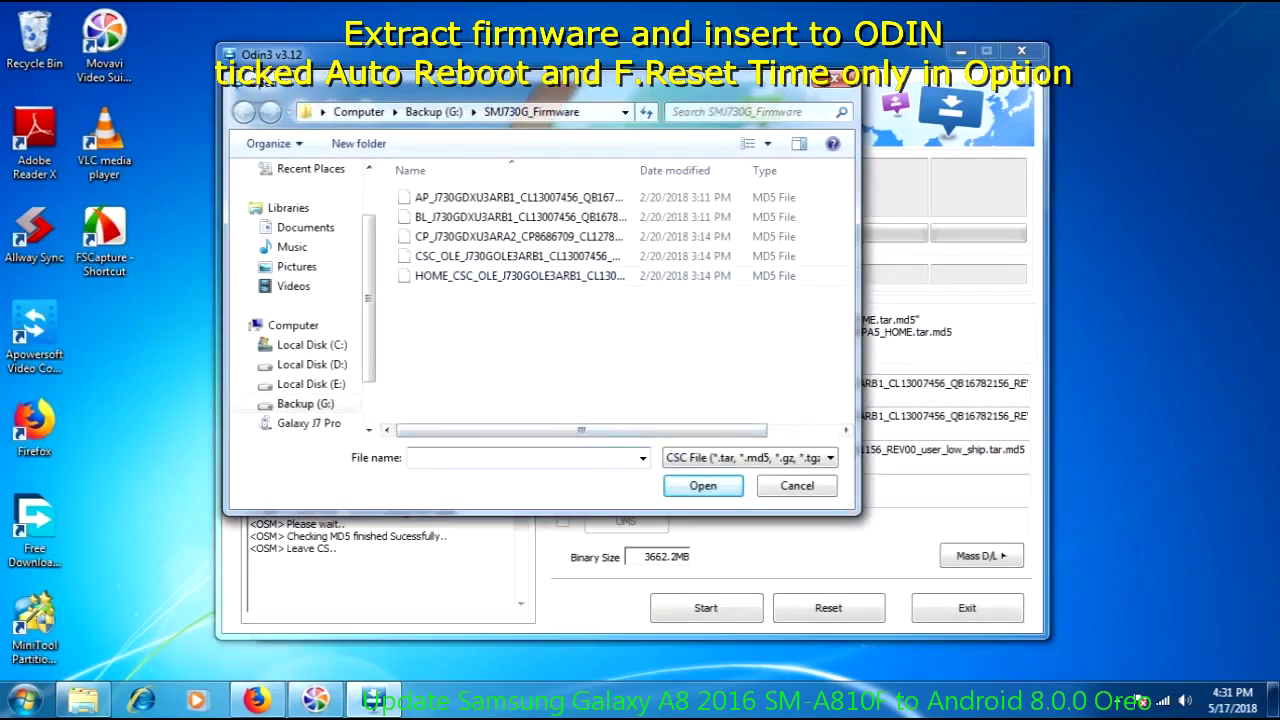
{"action": "left_click", "coordinate": [519, 276]}
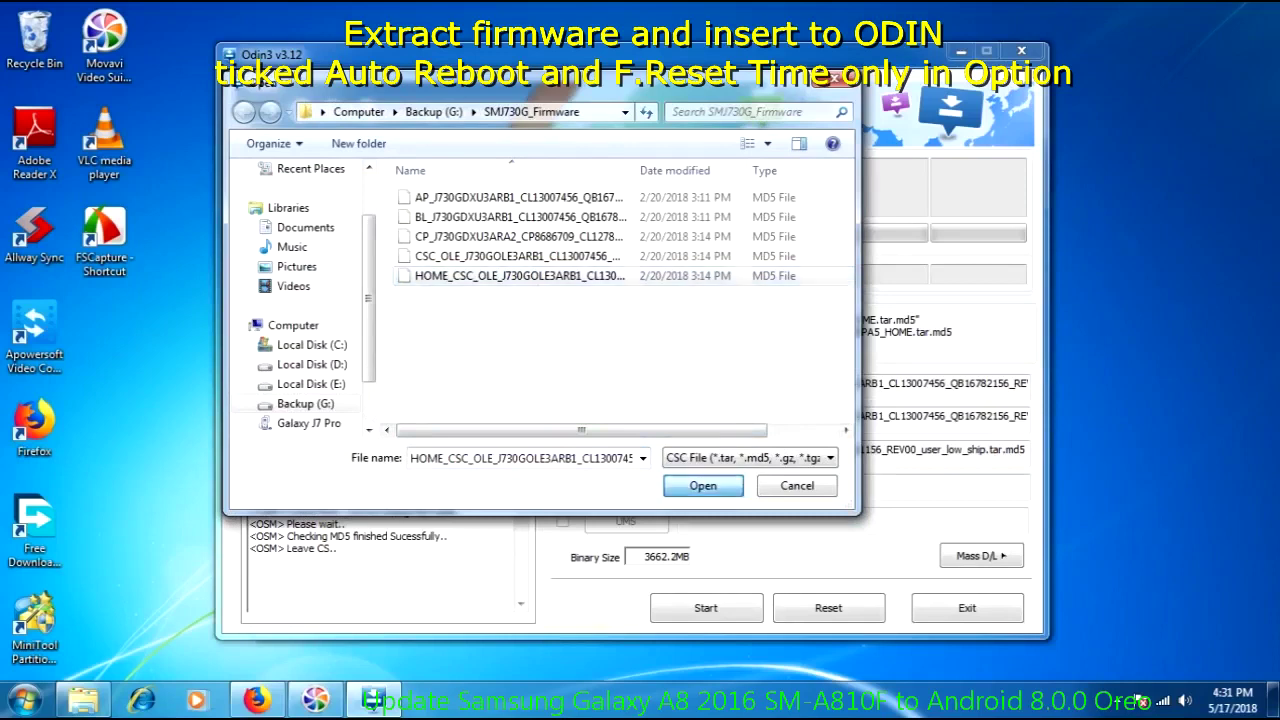
{"action": "left_click", "coordinate": [519, 256]}
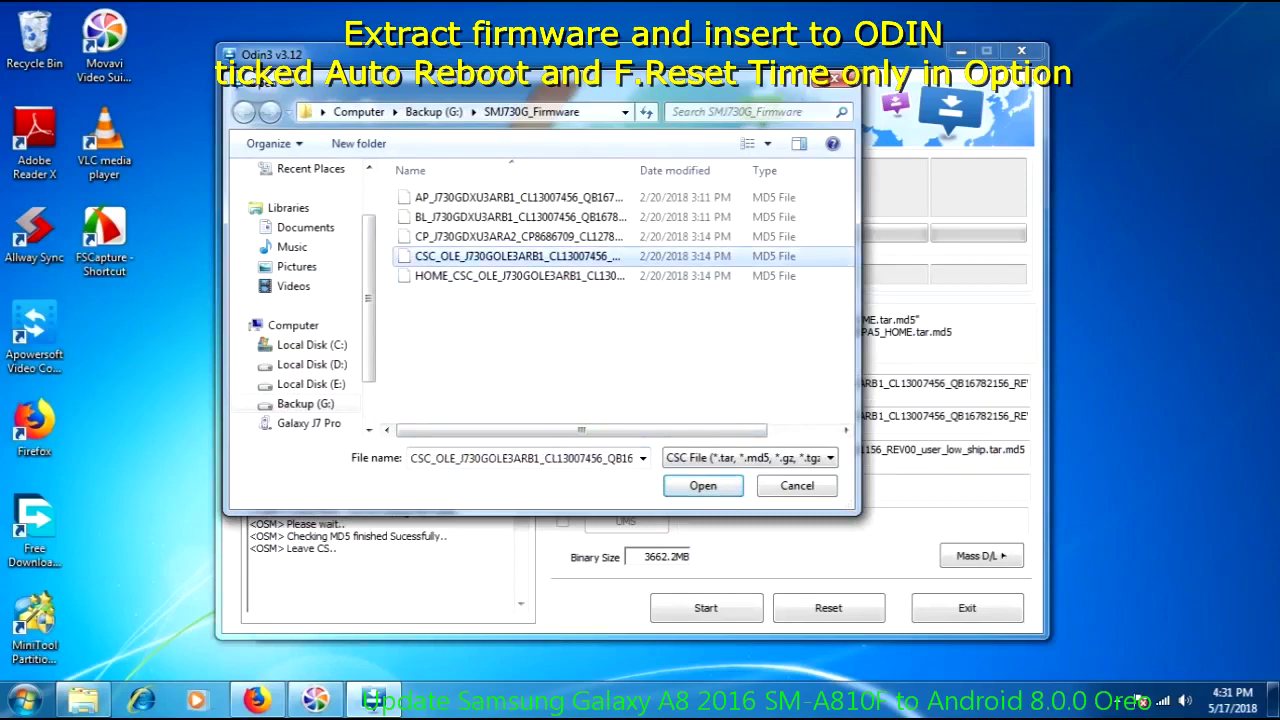
{"action": "key", "text": "Return"}
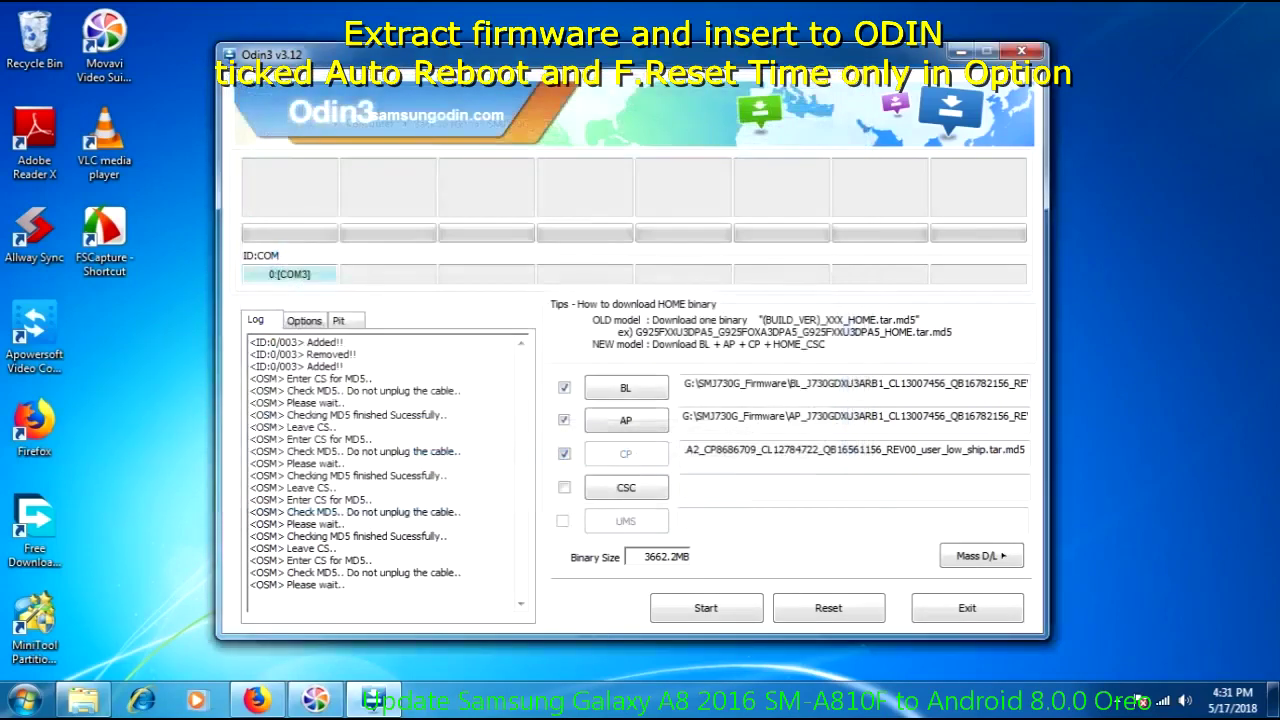